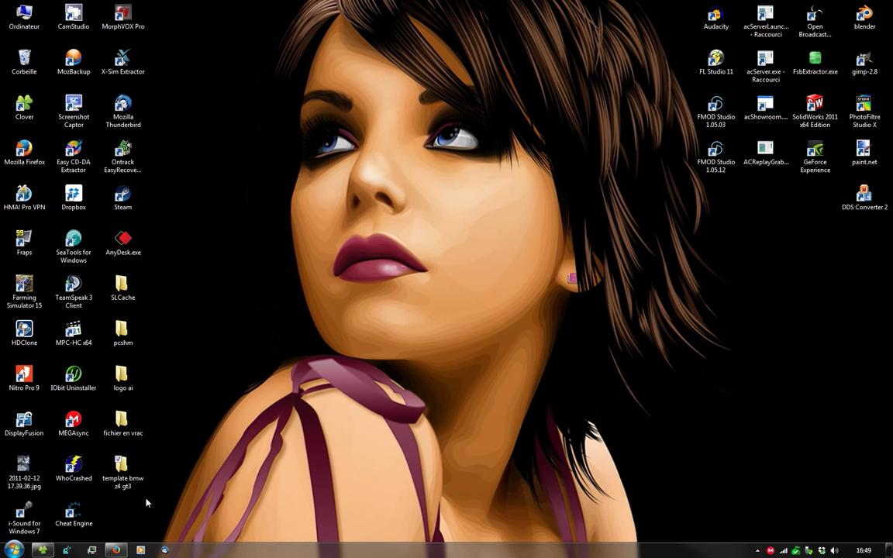
- Restore the Firefox window showing the Google search results for 'gimp'
click(116, 550)
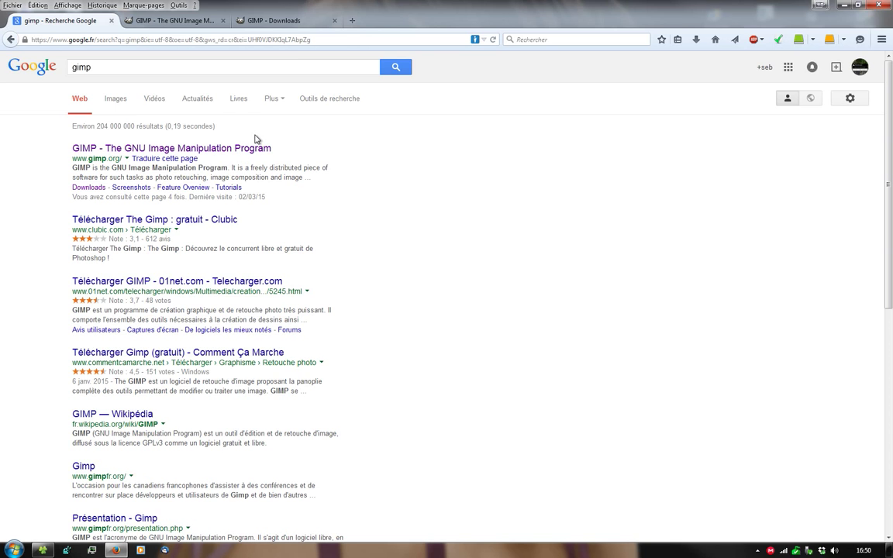
- Open gimp.org, view the GIMP 2.8.14 Downloads page, then minimize Firefox
click(147, 138)
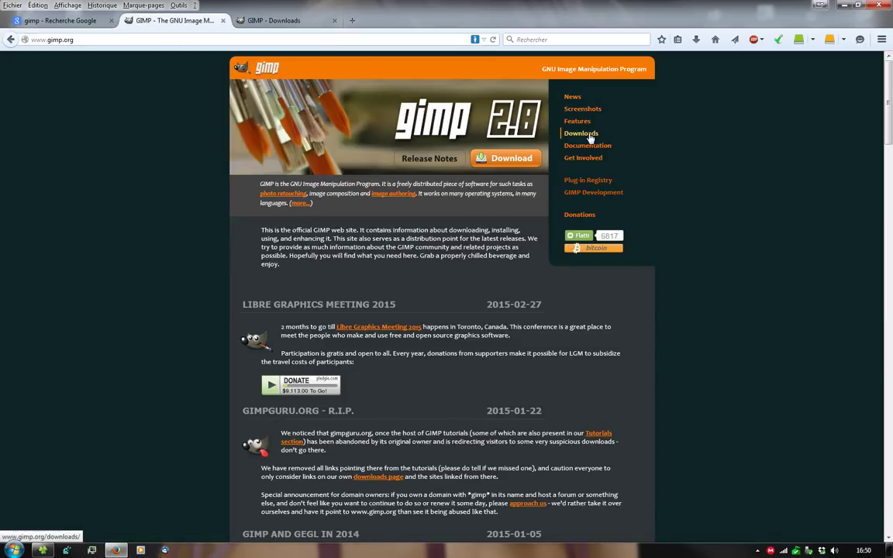
key(ctrl+Tab)
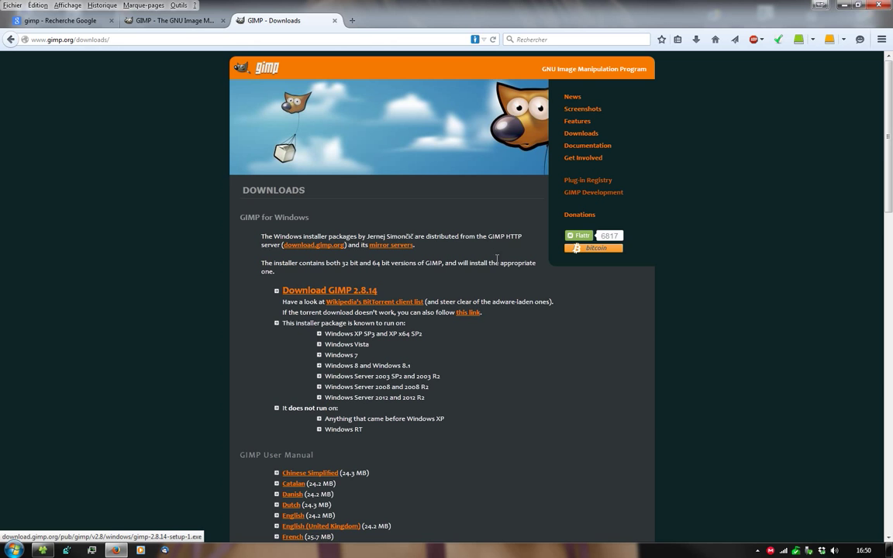
click(848, 6)
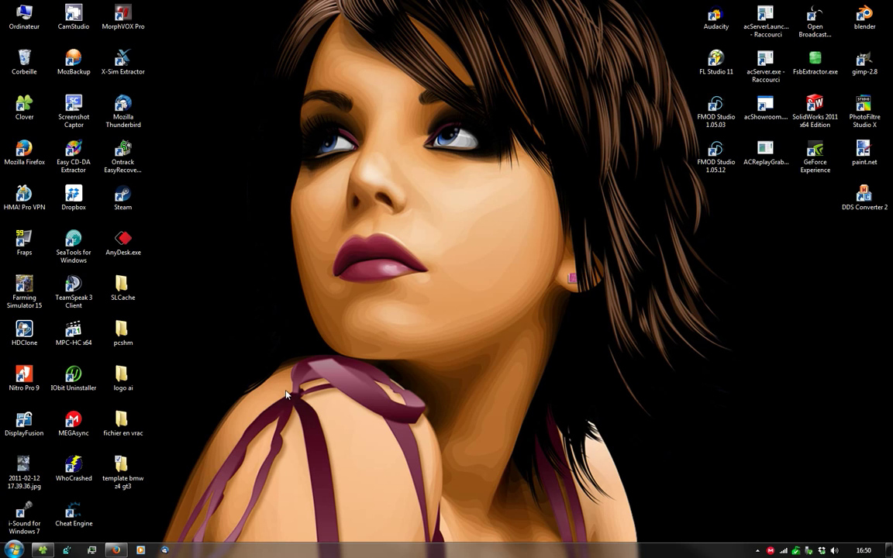
click(866, 196)
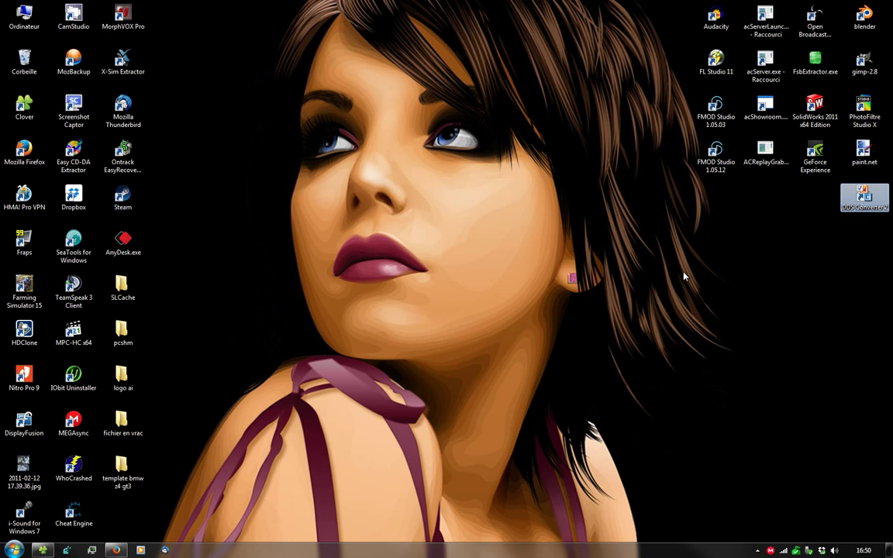
click(615, 244)
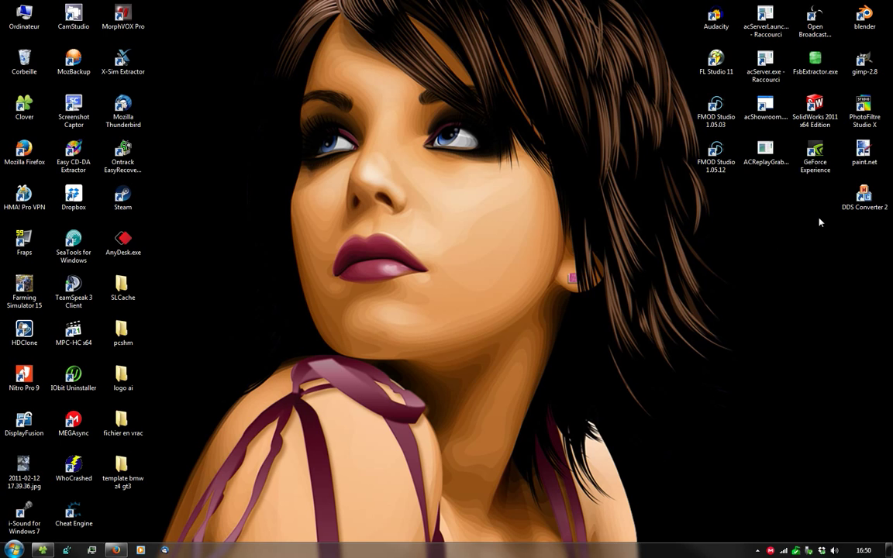
click(864, 195)
click(574, 325)
- Navigate Explorer to SteamApps\common\assettocorsa\dev\skin_templates, listing 39 car template folders
click(42, 550)
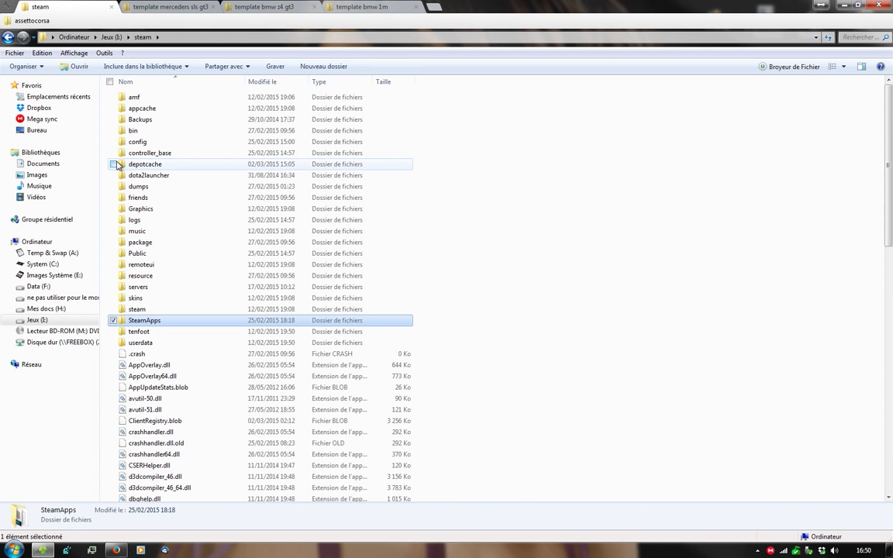
double_click(142, 321)
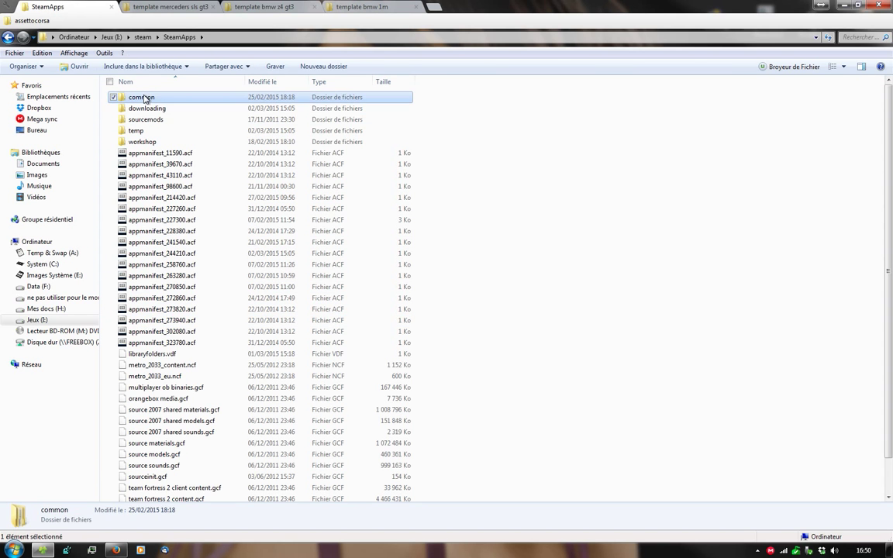
double_click(144, 97)
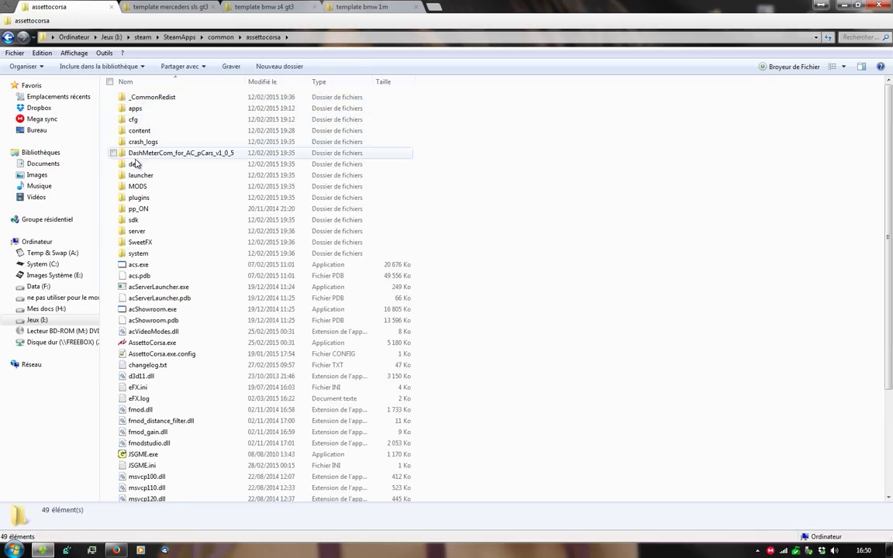
double_click(135, 163)
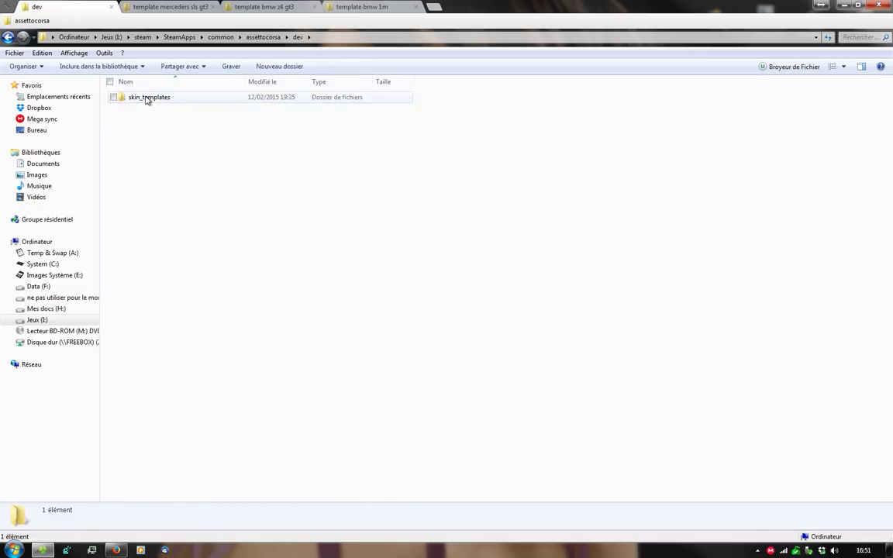
double_click(150, 97)
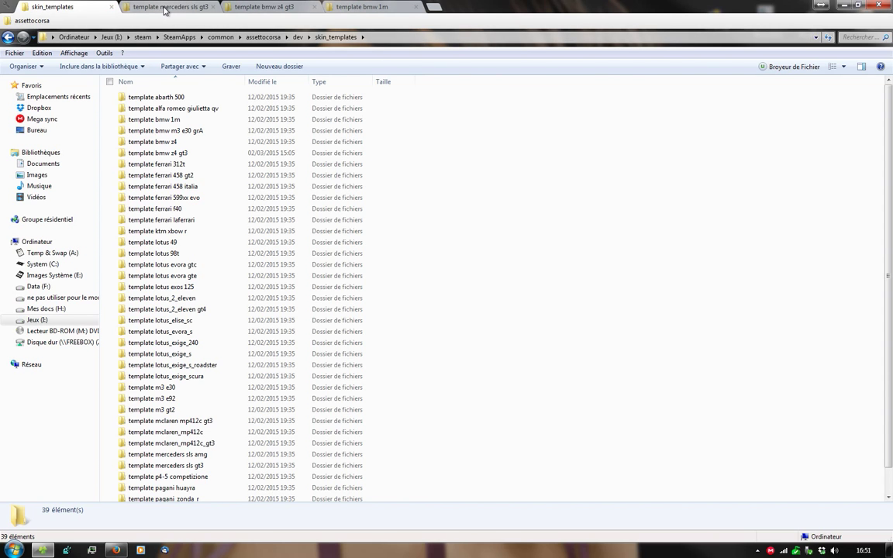
click(165, 7)
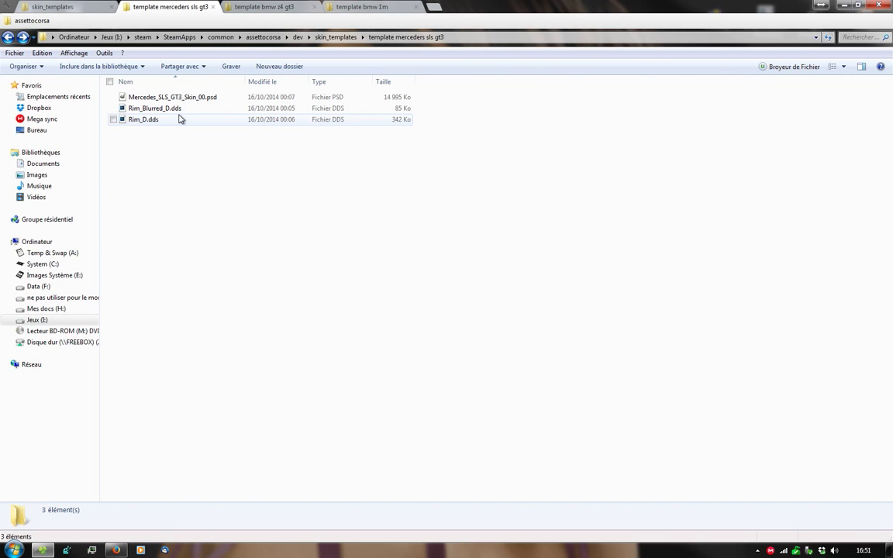
click(247, 11)
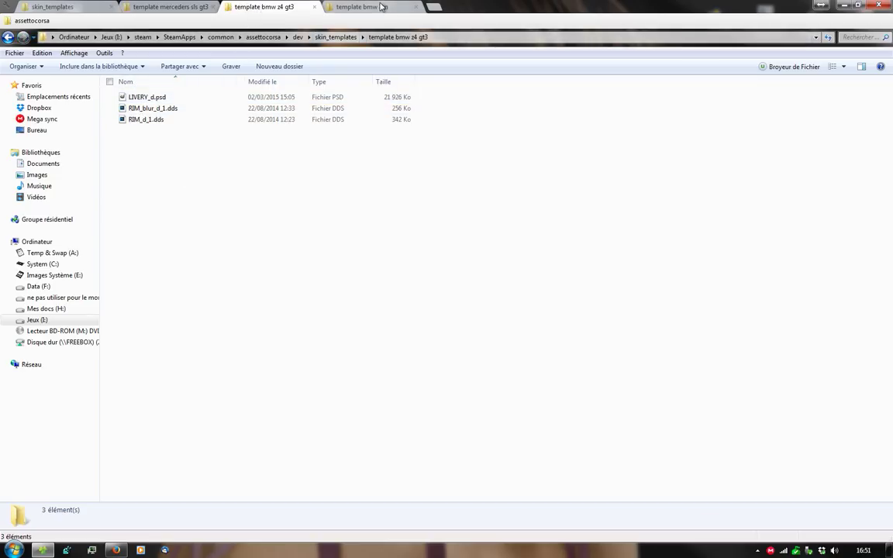
click(347, 7)
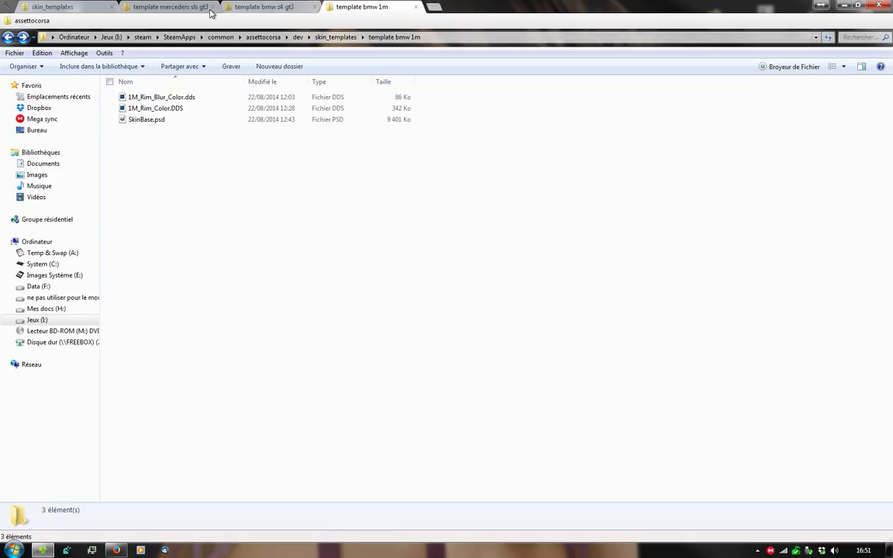
click(171, 7)
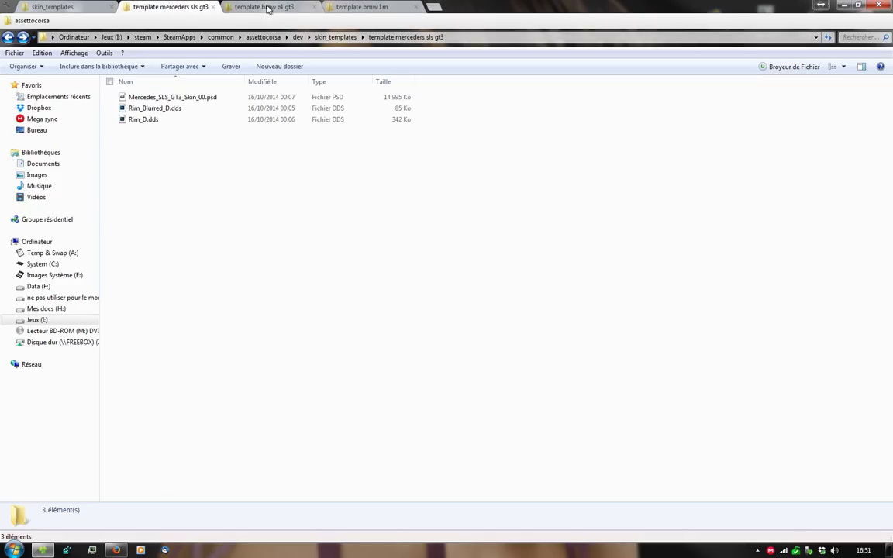
click(259, 7)
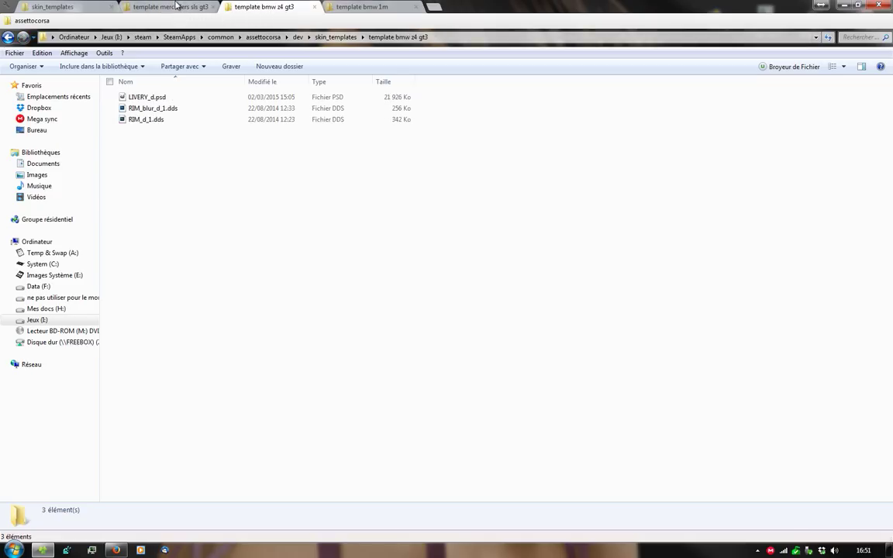
click(70, 7)
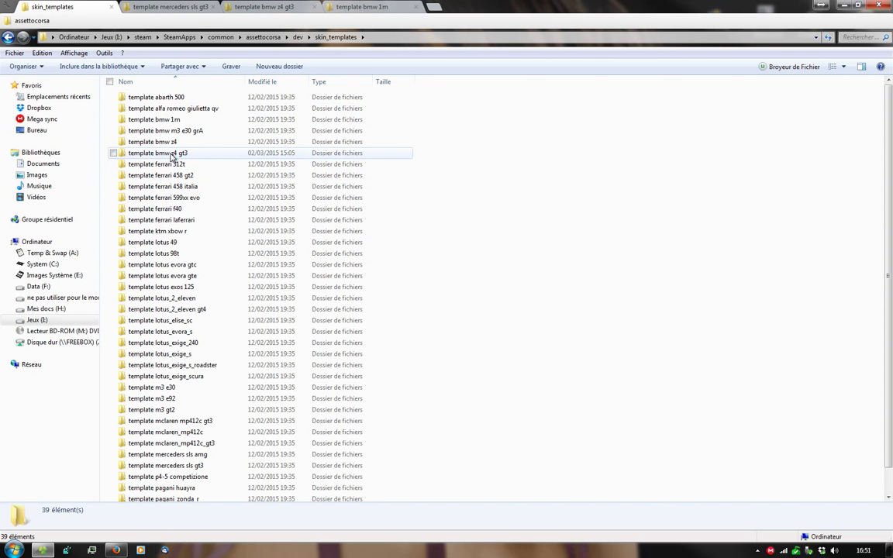
- Open LIVERY_d.psd from the desktop's 'template bmw z4 gt3' folder in GIMP
click(843, 6)
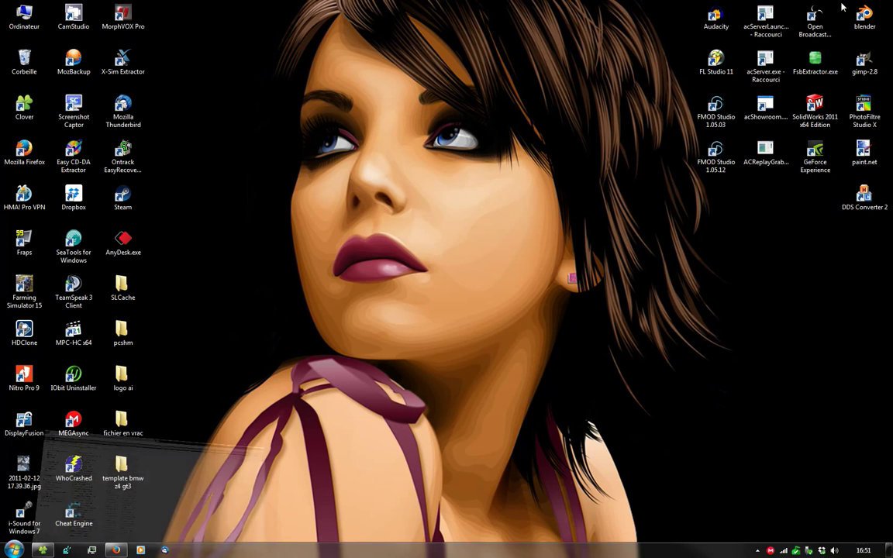
double_click(121, 477)
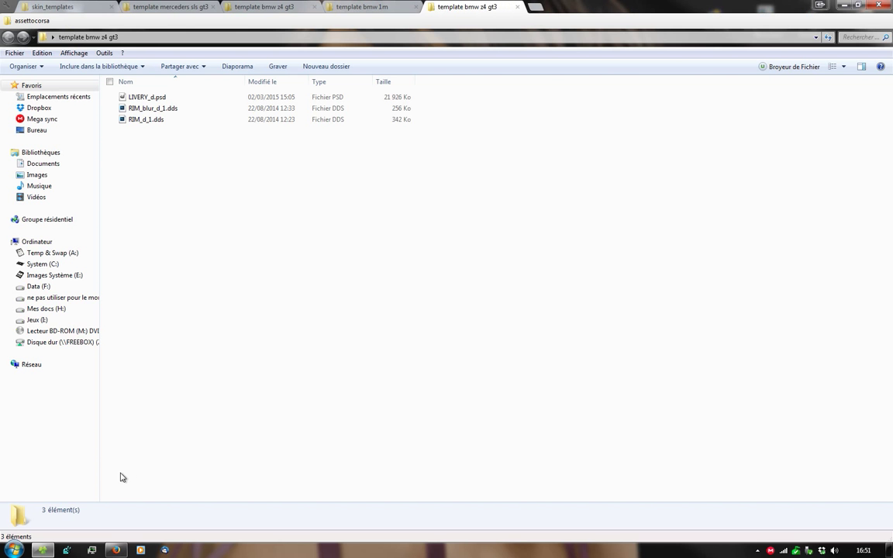
double_click(144, 99)
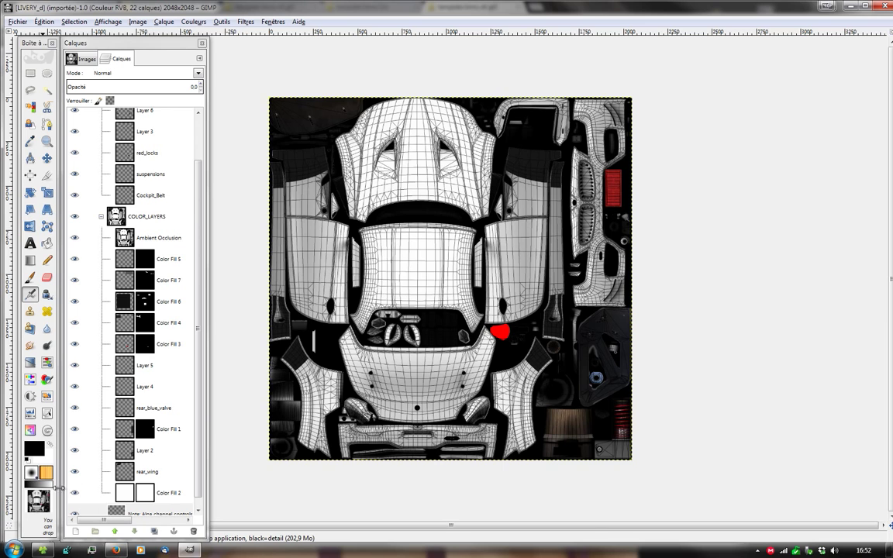
- Dock an Images panel beside the toolbox and make it taller
click(202, 43)
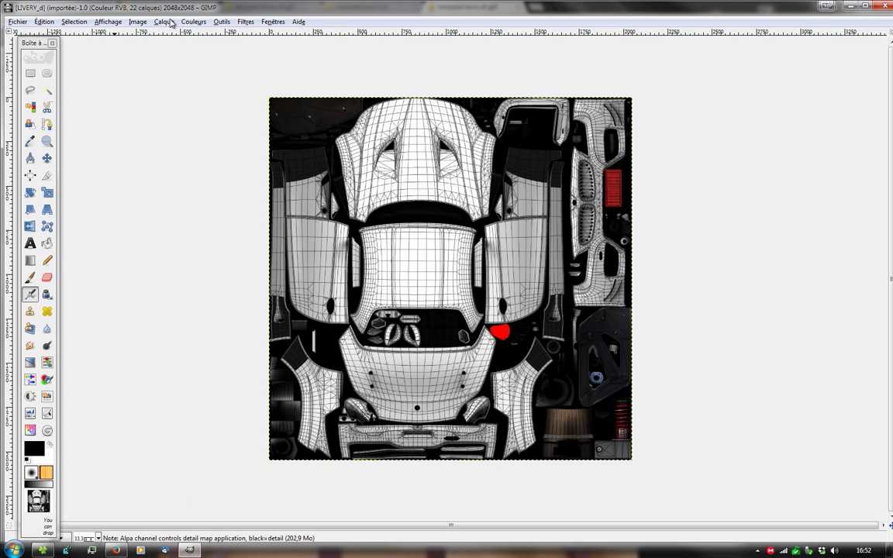
click(218, 22)
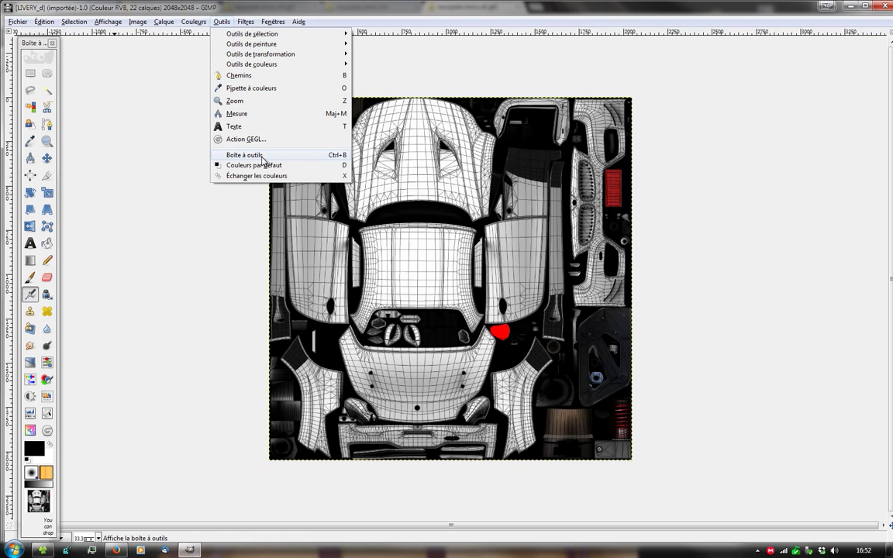
click(38, 48)
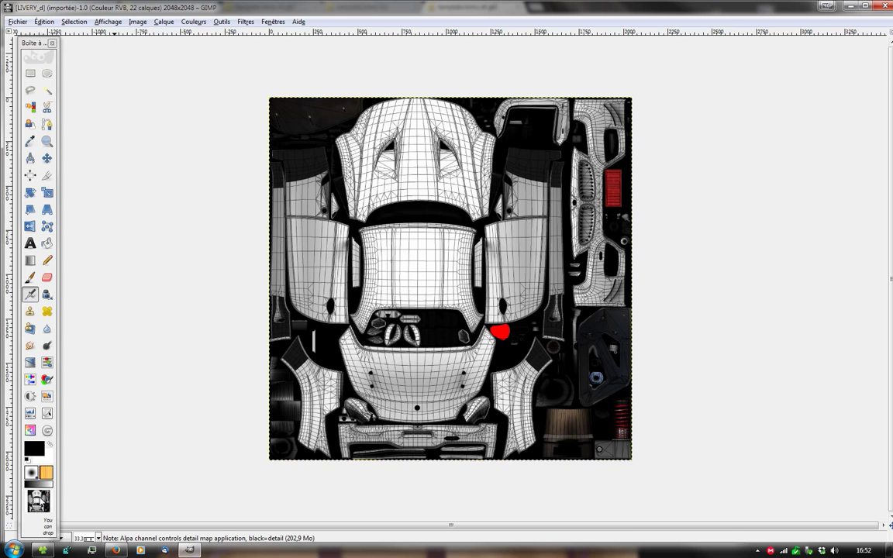
click(39, 502)
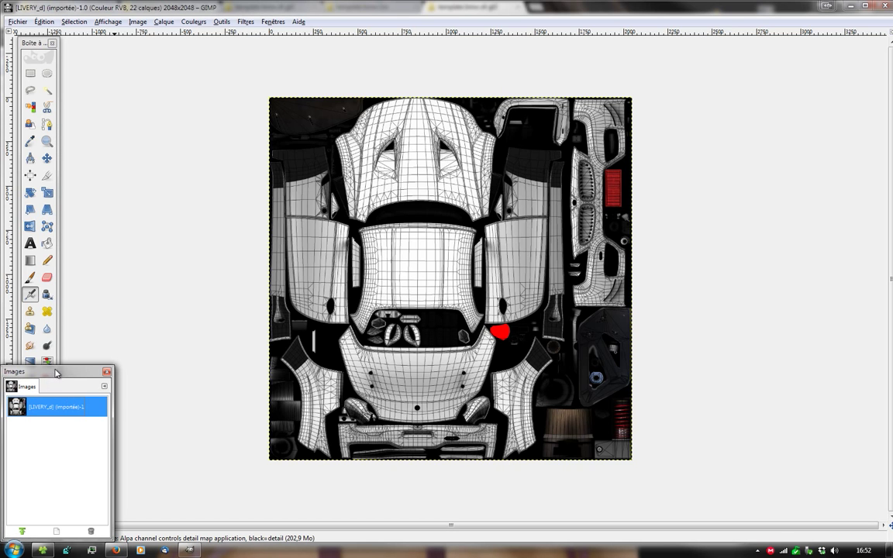
drag(56, 374, 107, 42)
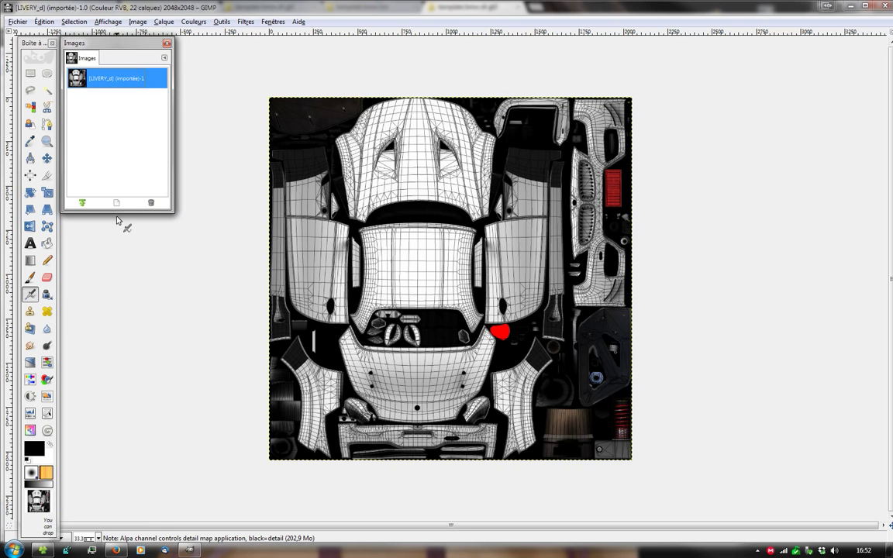
drag(120, 211, 119, 535)
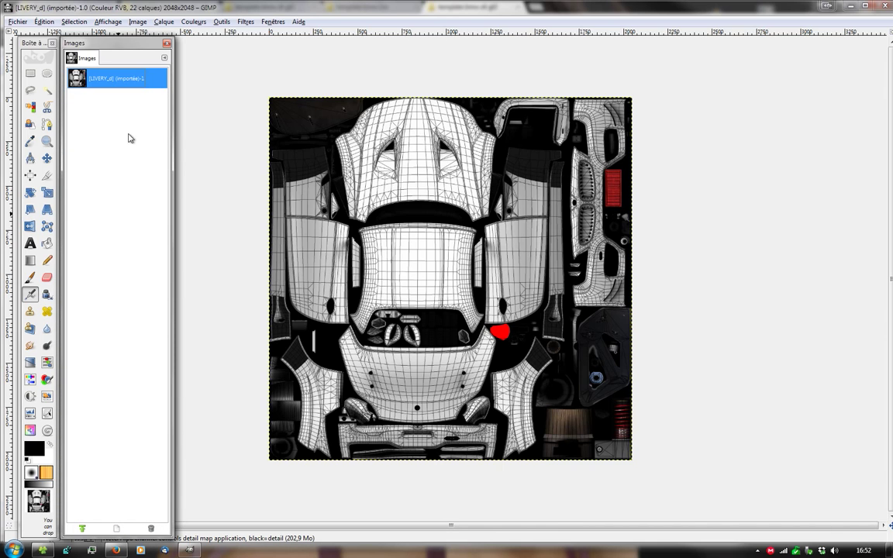
- Add a Layers tab to that panel and show the LIVERY_d layer list
click(164, 59)
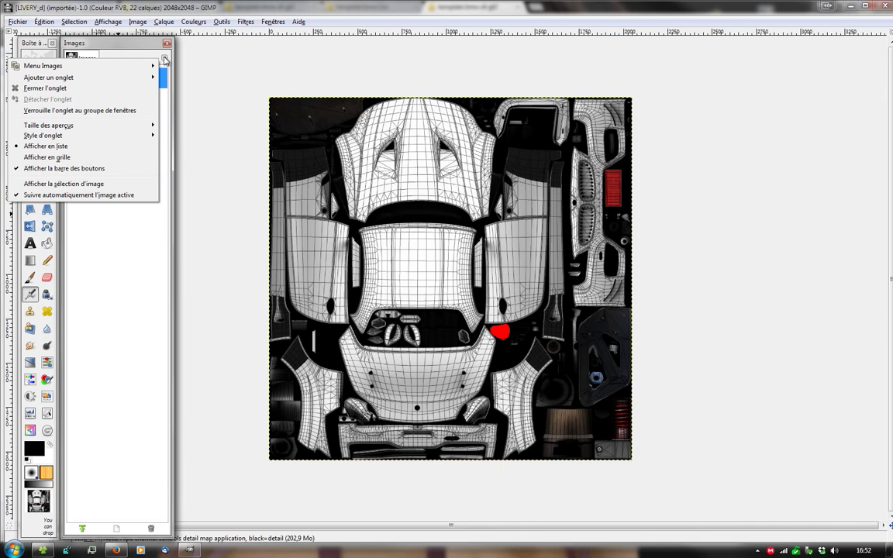
mouse_move(78, 77)
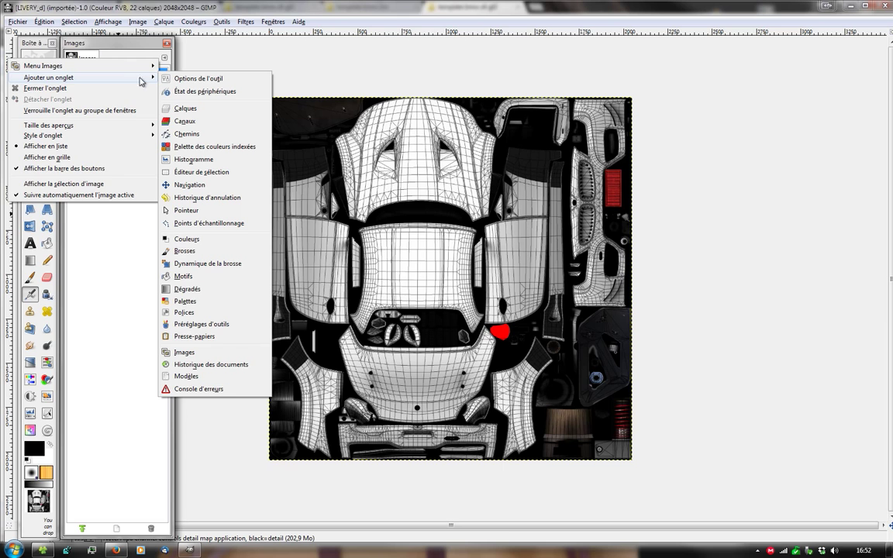
click(185, 109)
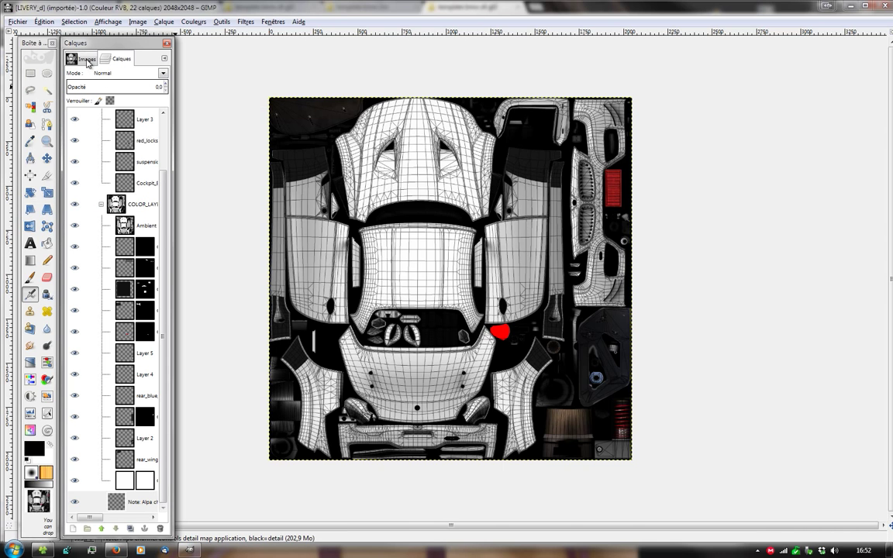
click(88, 61)
click(80, 58)
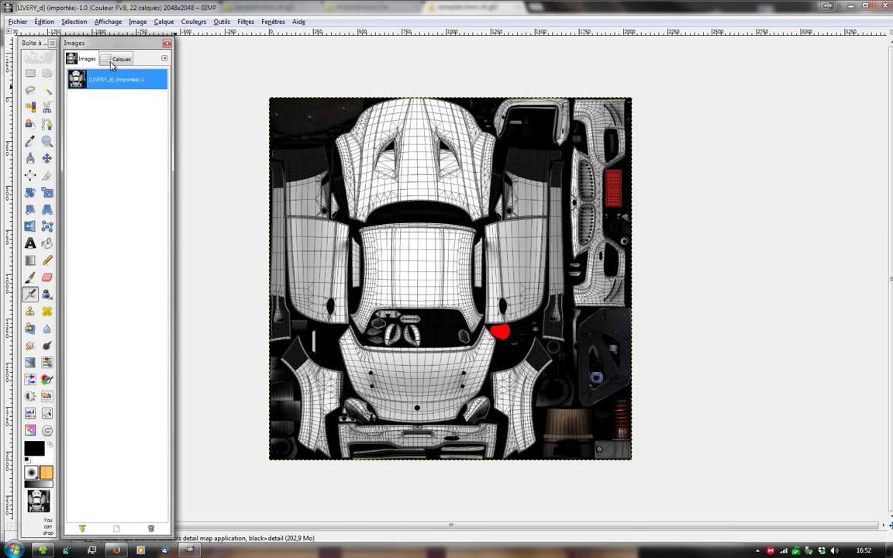
click(113, 60)
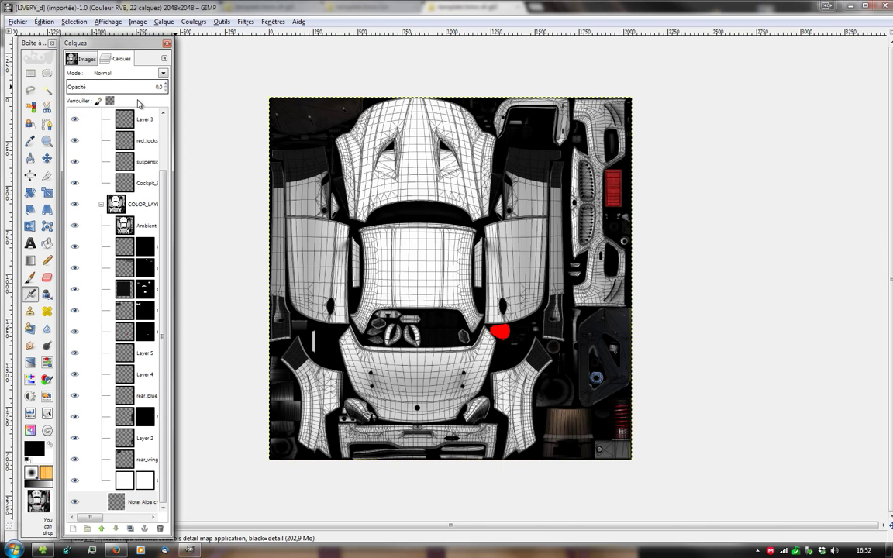
scroll(162, 245, up, 3)
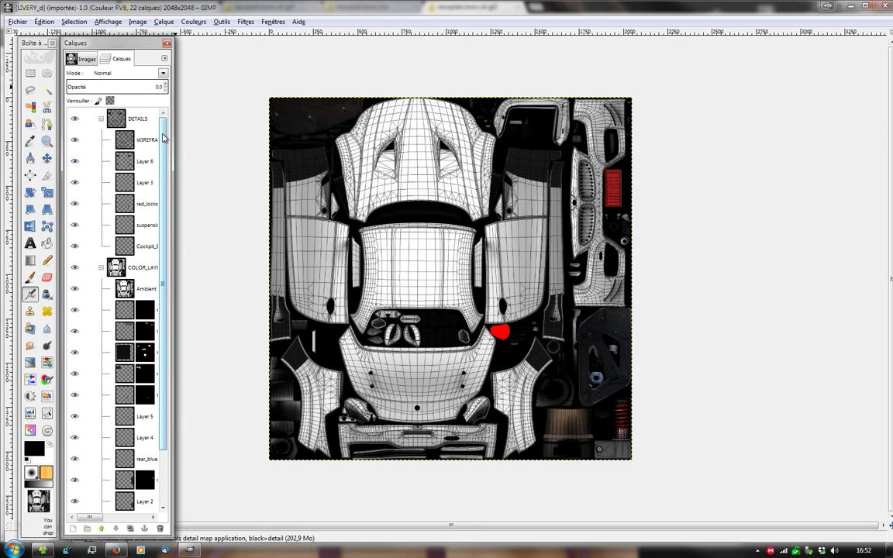
drag(163, 130, 164, 124)
scroll(136, 403, down, 3)
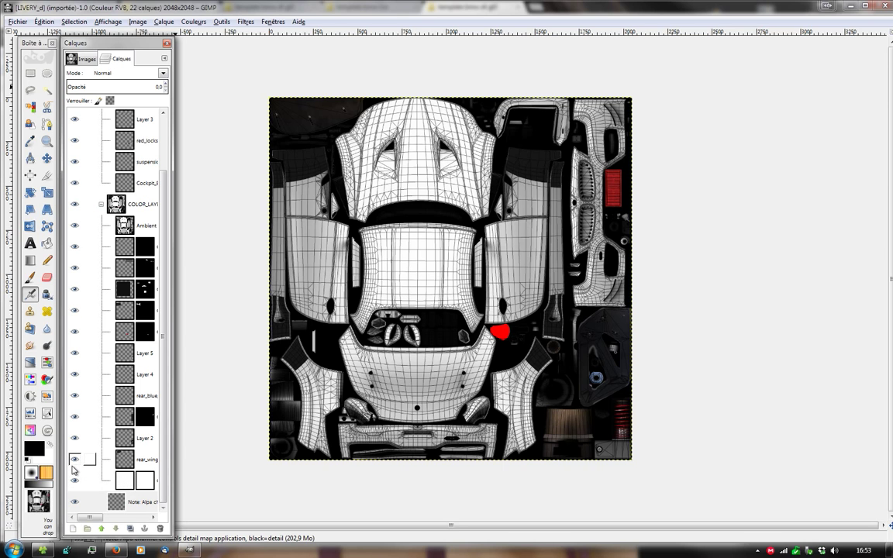
key(Down)
click(73, 480)
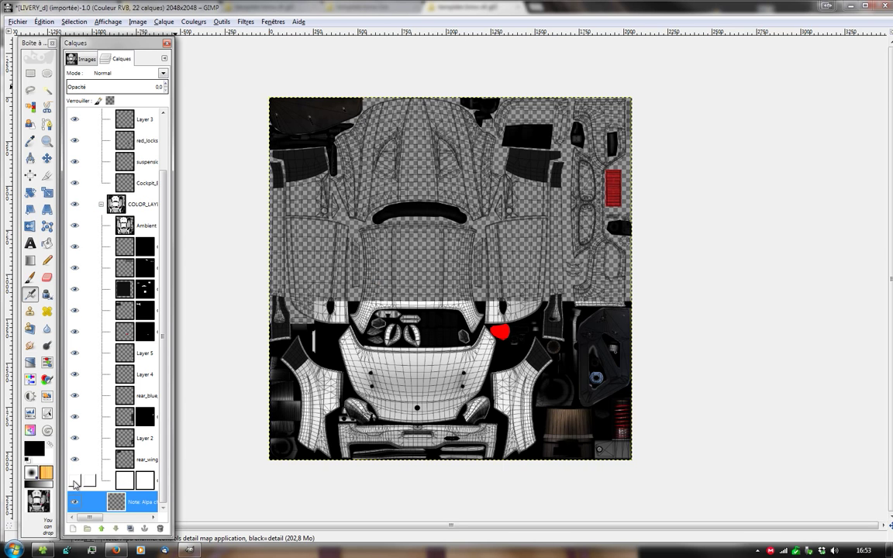
click(75, 332)
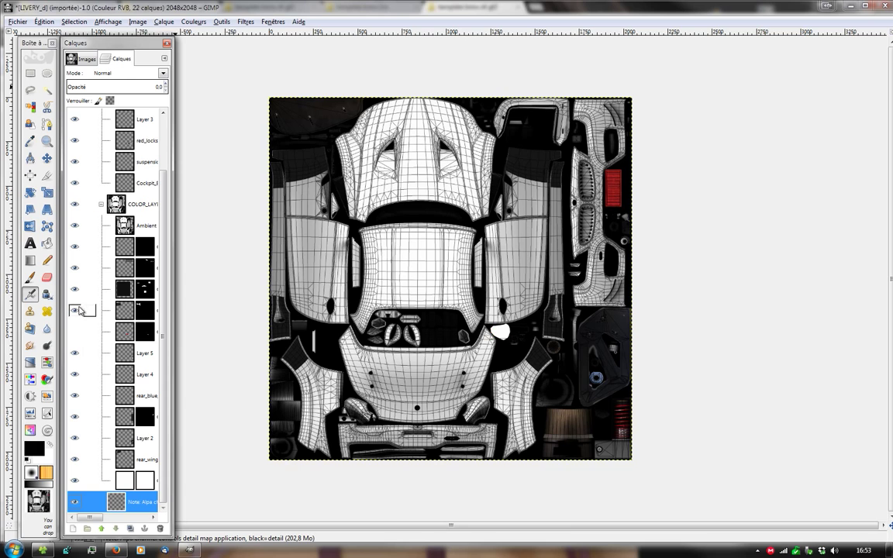
click(75, 332)
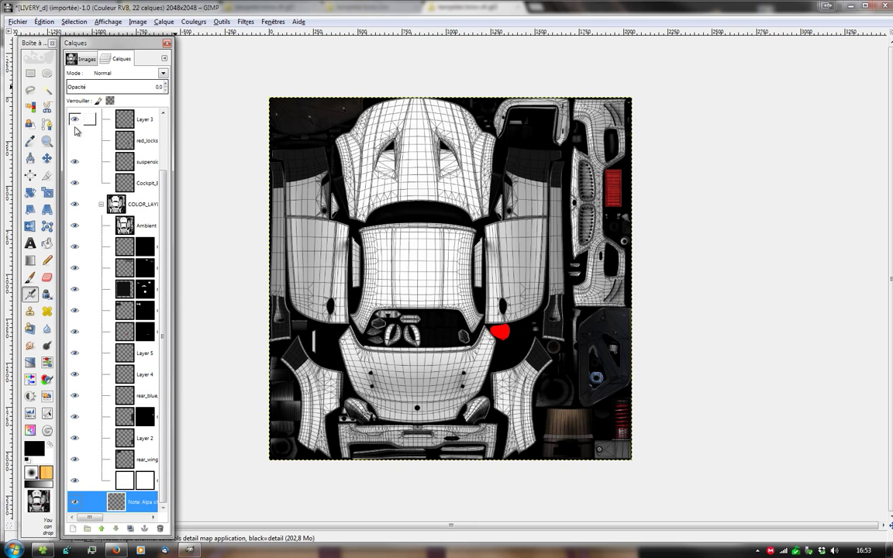
scroll(85, 122, up, 3)
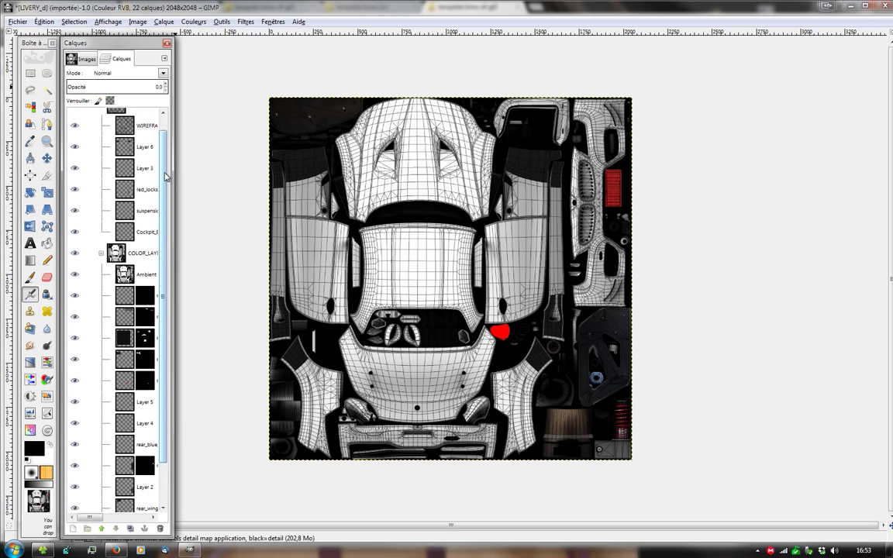
click(74, 139)
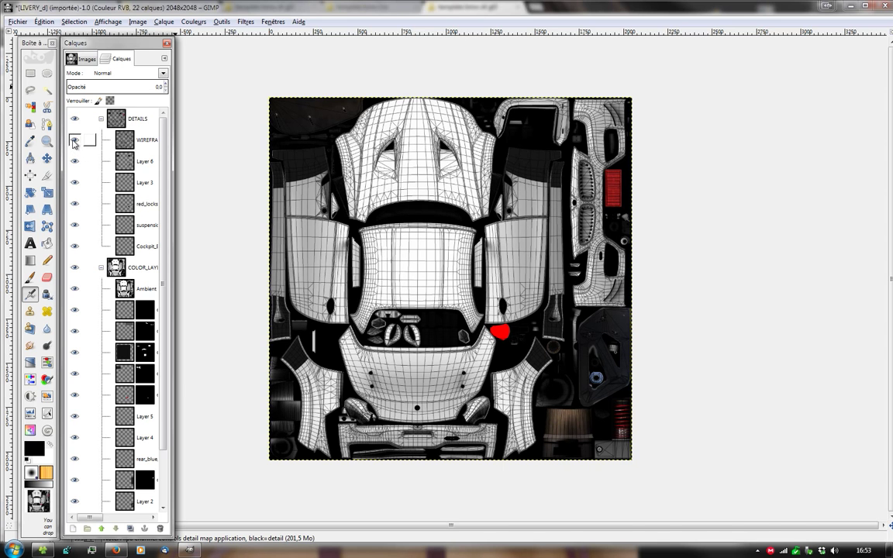
click(73, 140)
click(74, 140)
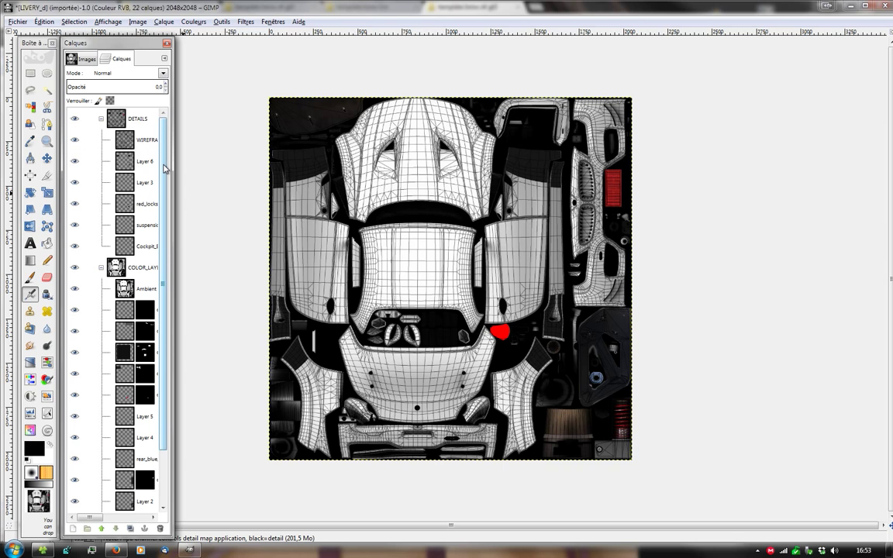
scroll(164, 168, down, 2)
scroll(165, 159, down, 1)
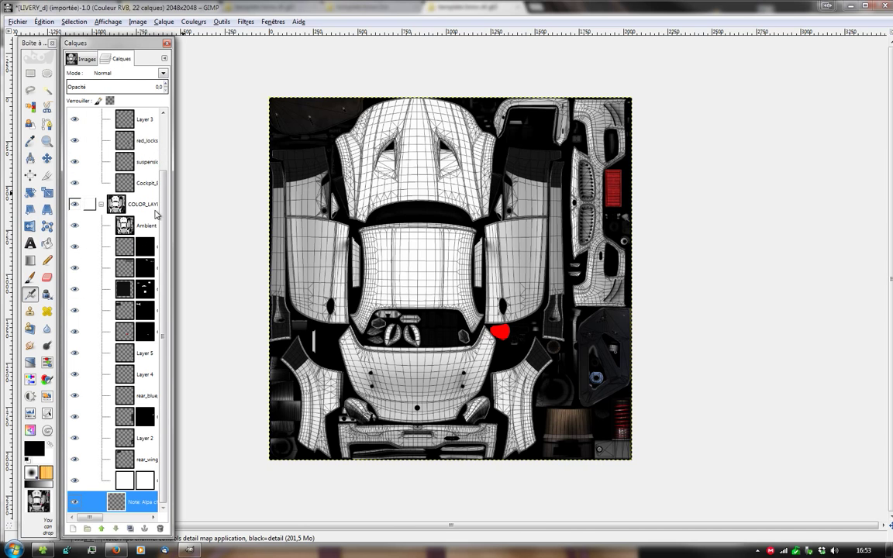
scroll(165, 237, up, 3)
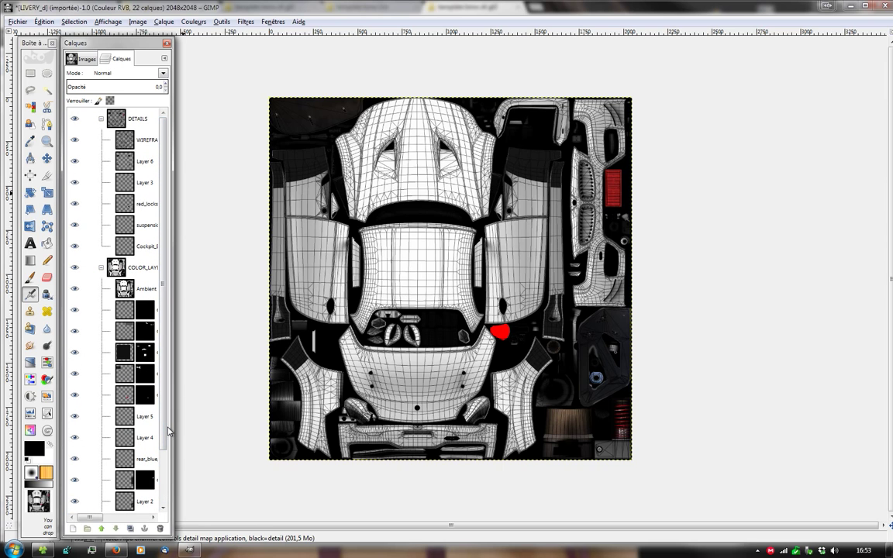
drag(166, 438, 166, 496)
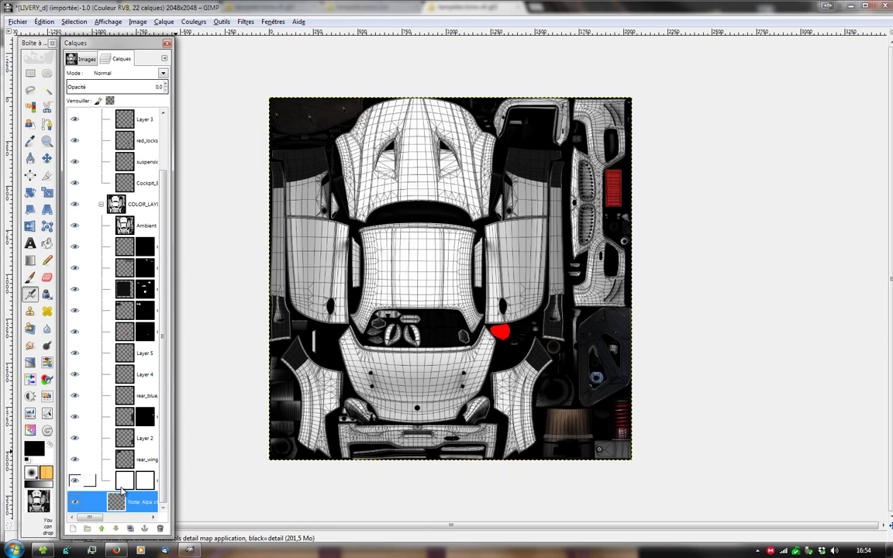
- Make the white fill layer active and place a horizontal guide across the texture
click(147, 484)
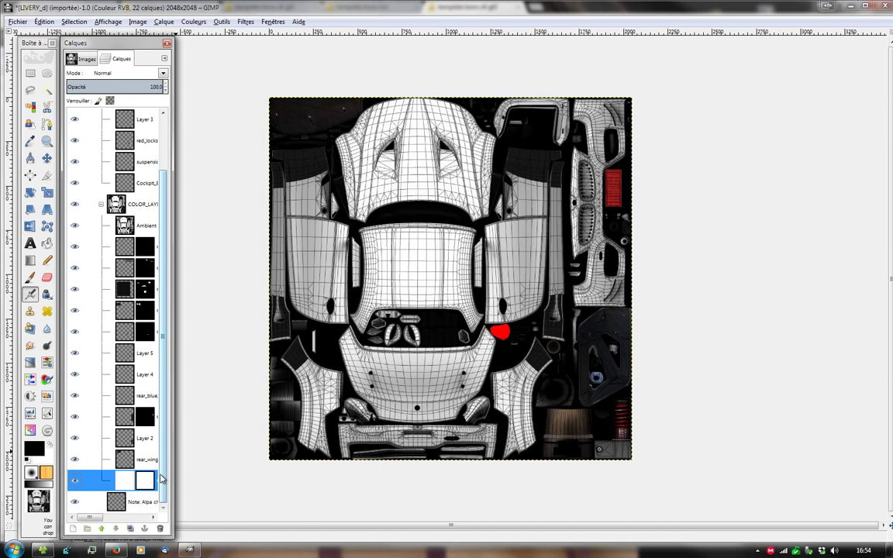
drag(90, 517, 95, 519)
drag(162, 262, 157, 166)
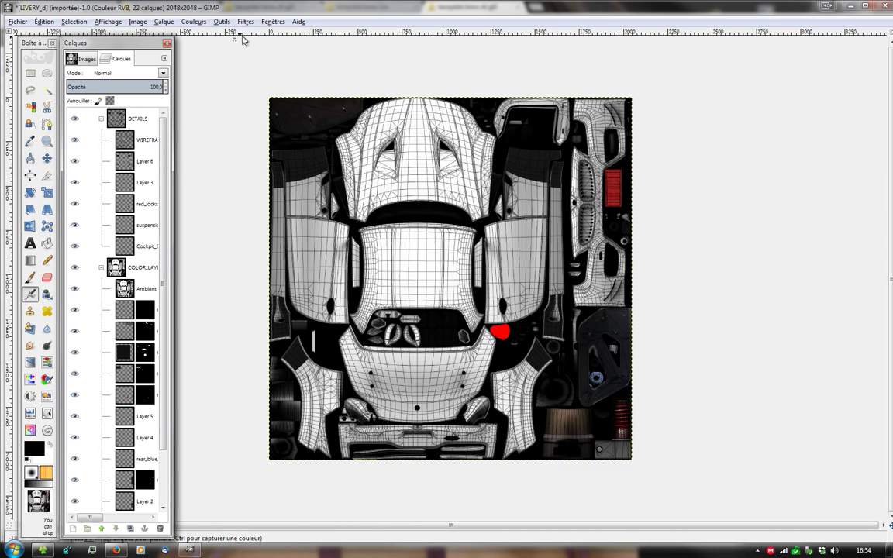
- With the Move tool, set a horizontal guide and two vertical guides framing the car's centre
key(m)
drag(261, 33, 267, 241)
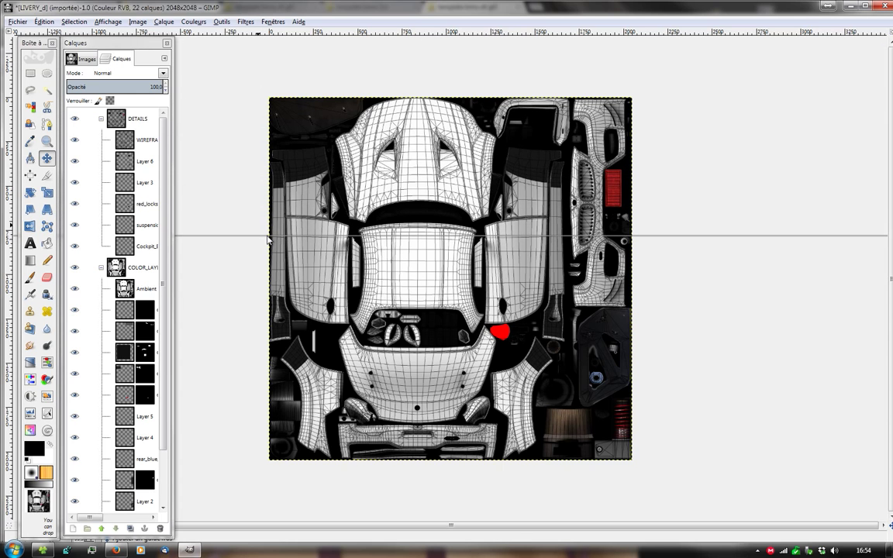
drag(268, 241, 265, 237)
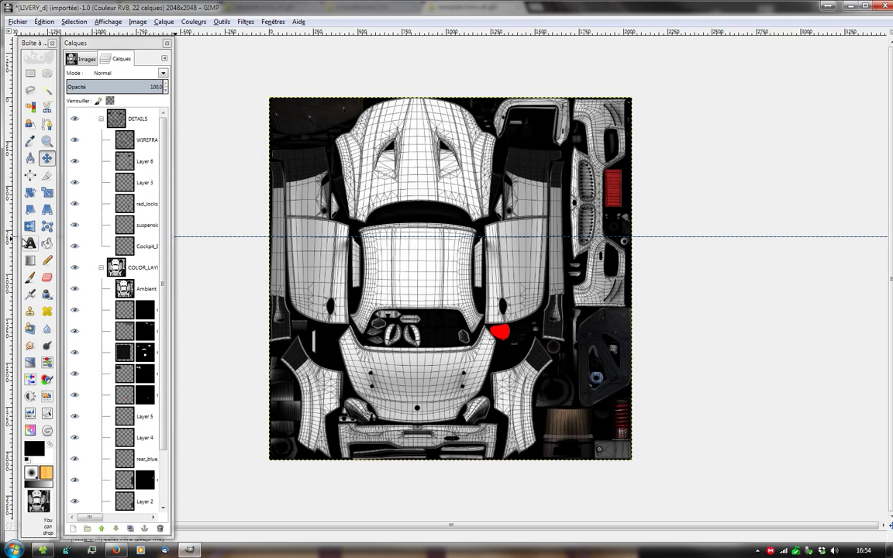
drag(95, 263, 309, 278)
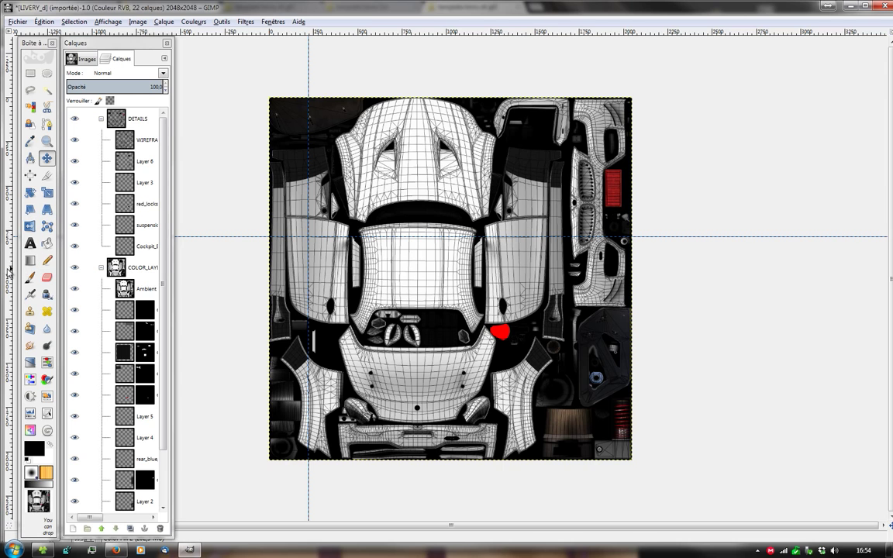
drag(432, 281, 527, 283)
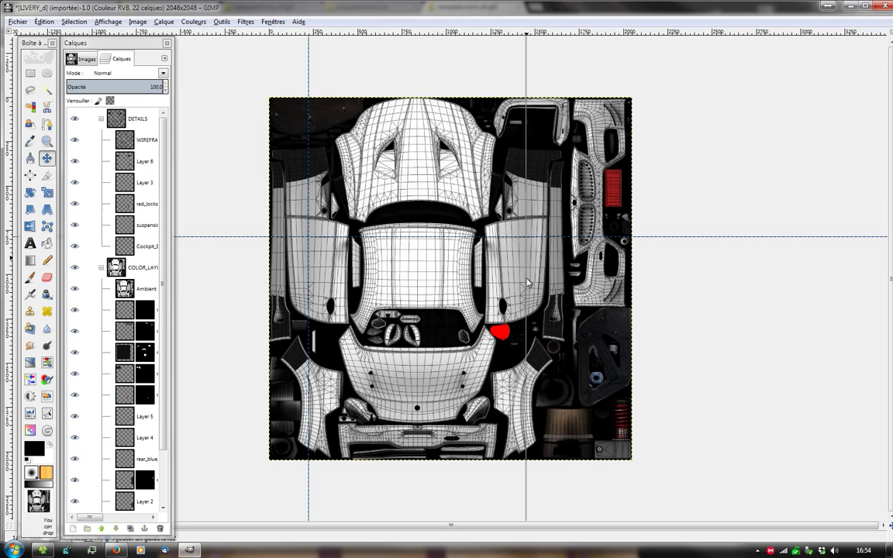
drag(527, 283, 526, 283)
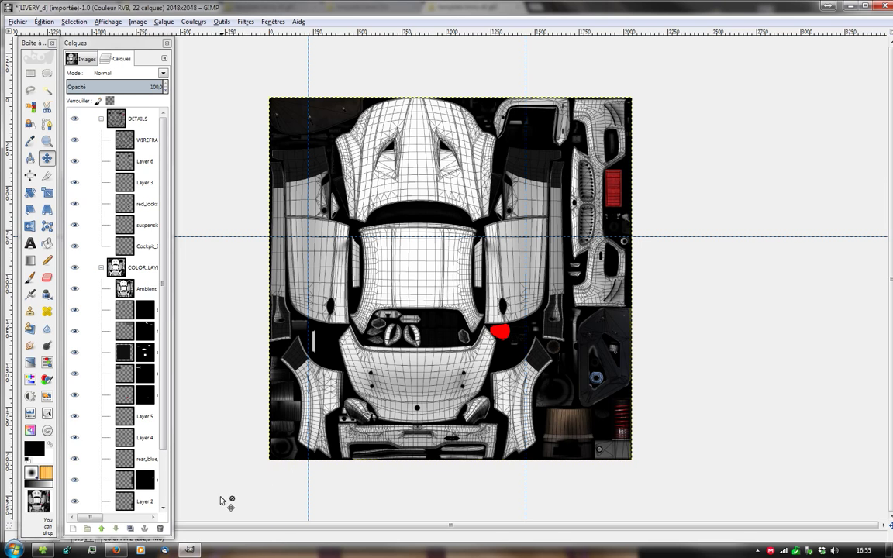
- Open nos [Converti].png from the logo ai folder in GIMP via Edit with GIMP
click(851, 6)
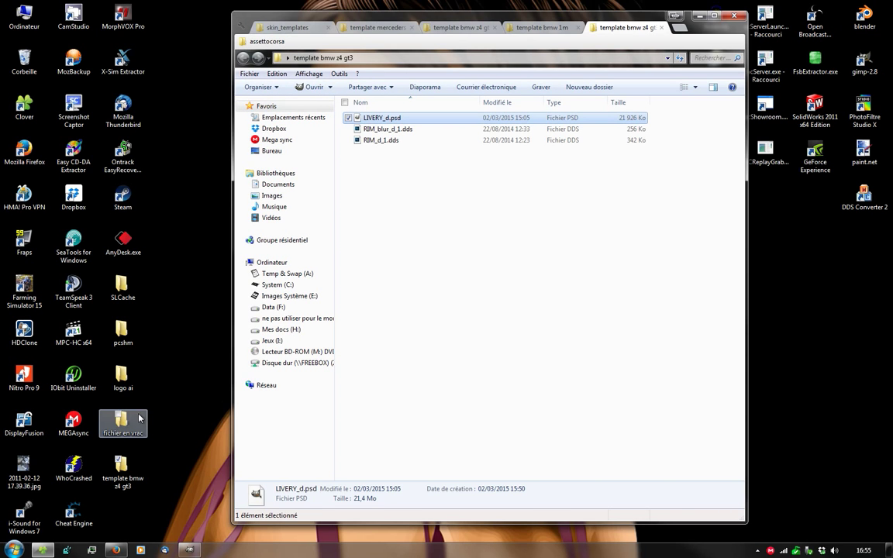
click(120, 468)
double_click(116, 385)
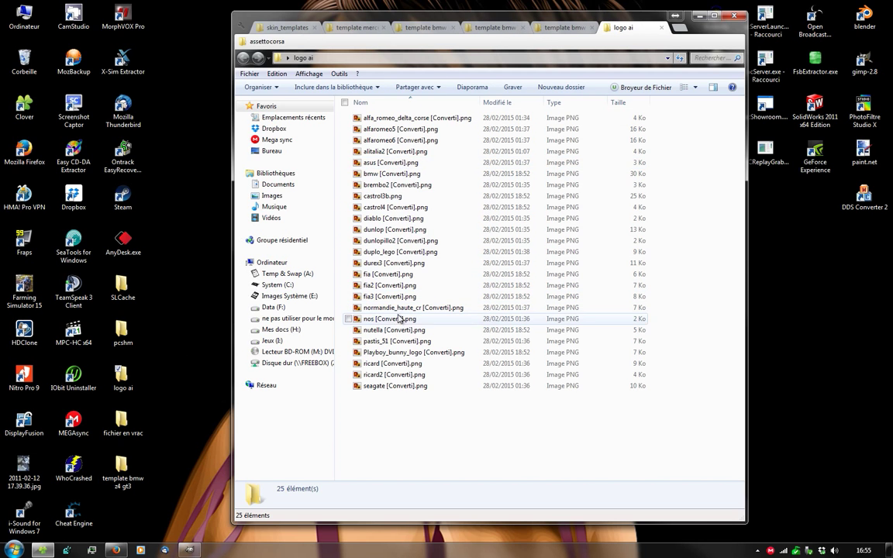
click(372, 320)
right_click(373, 323)
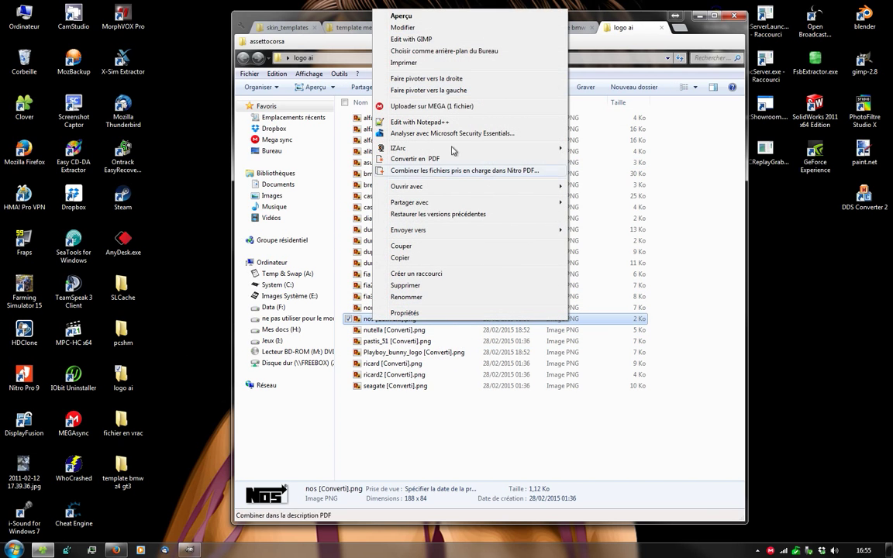
click(454, 39)
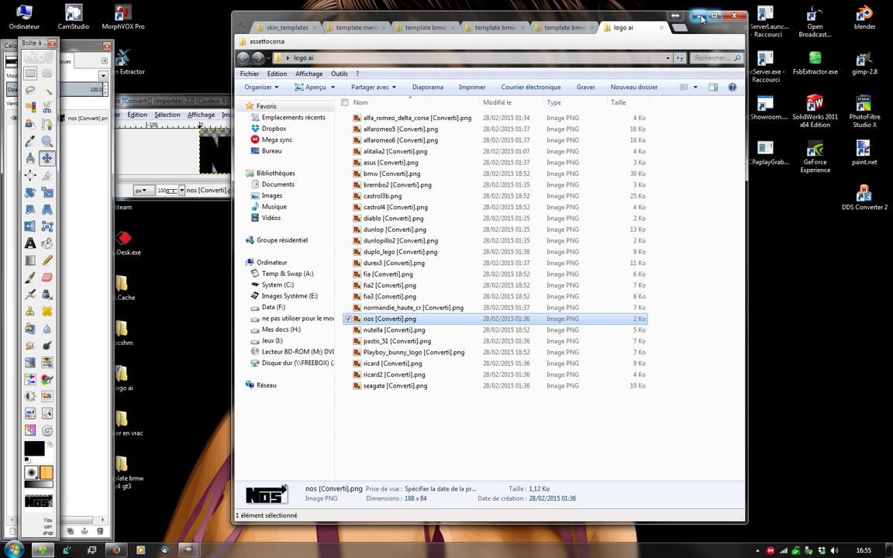
click(699, 15)
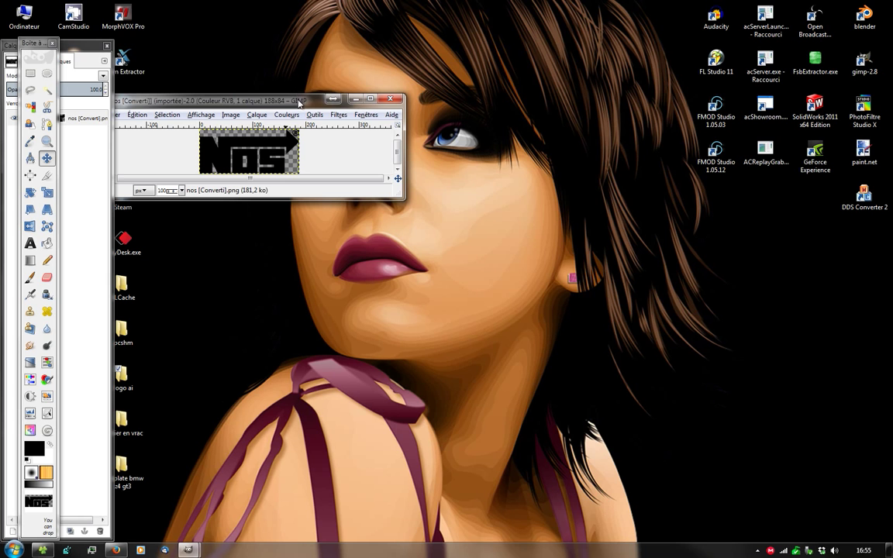
drag(300, 102, 394, 91)
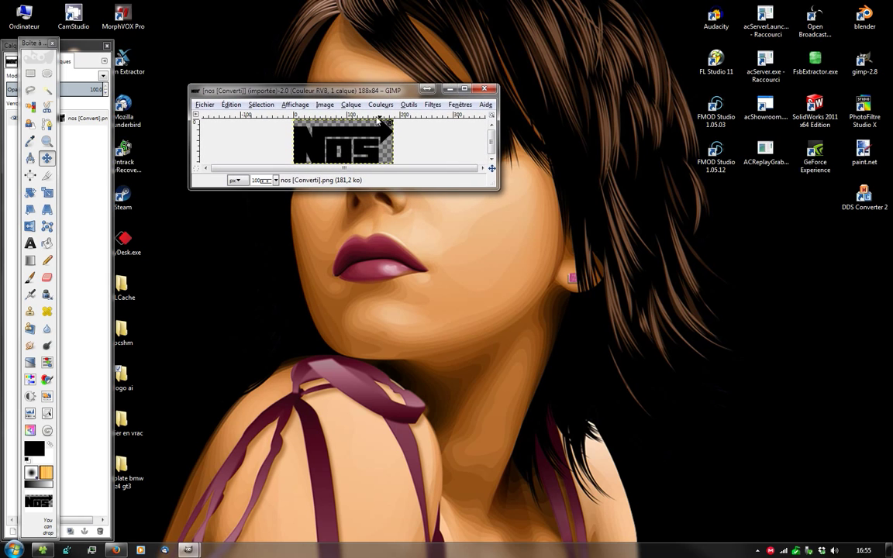
- Re-dock the panel and switch between the nos and LIVERY_d images and their layers
mouse_move(187, 550)
click(166, 485)
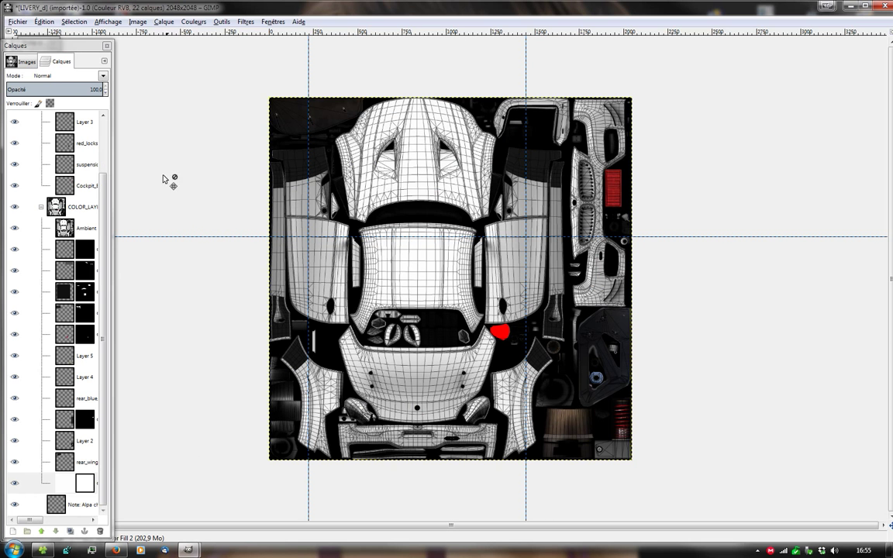
drag(65, 47, 125, 52)
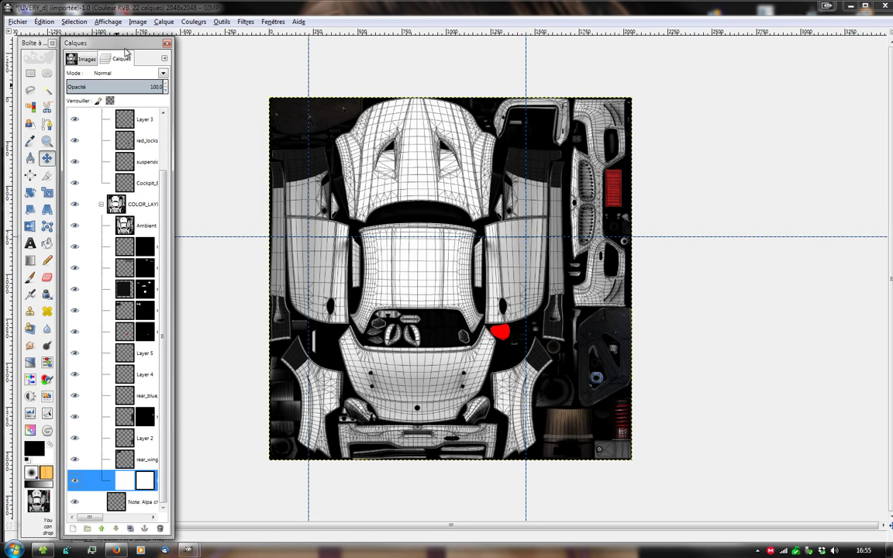
click(85, 61)
click(109, 76)
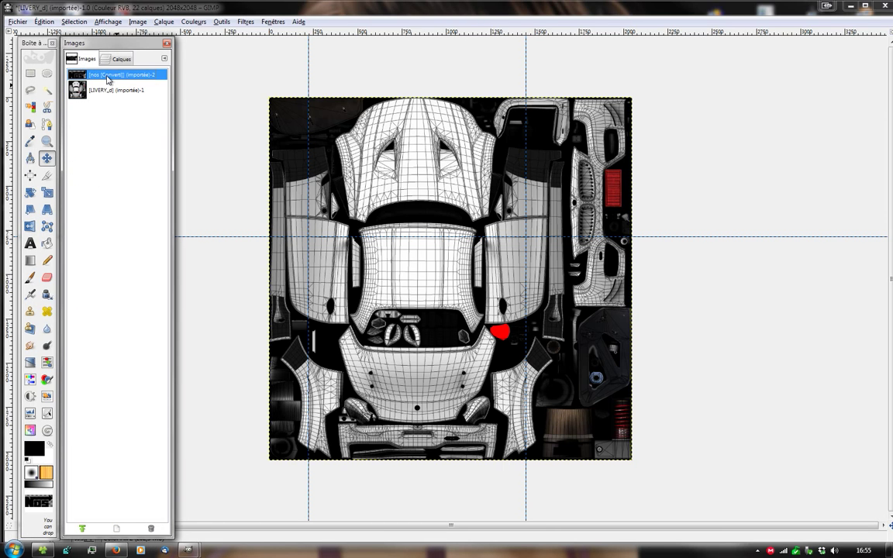
click(106, 92)
click(105, 77)
click(101, 74)
click(118, 60)
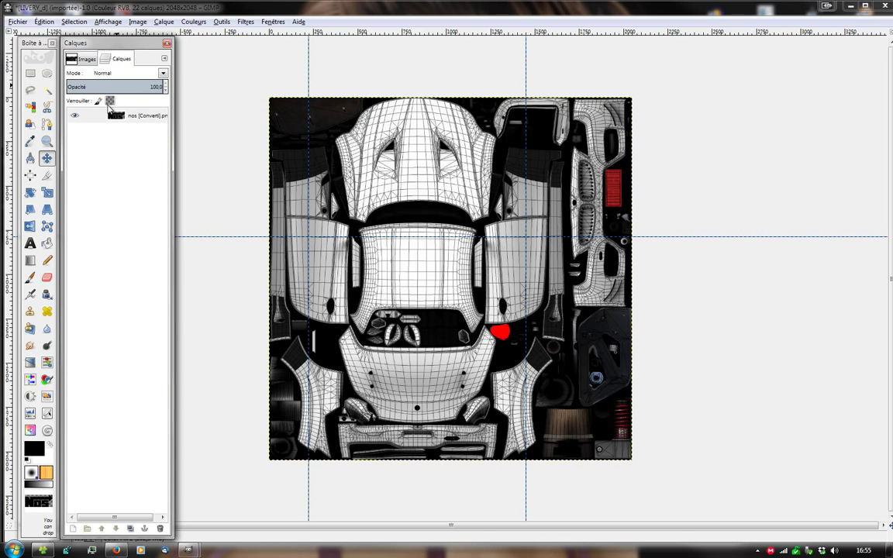
click(81, 59)
click(89, 91)
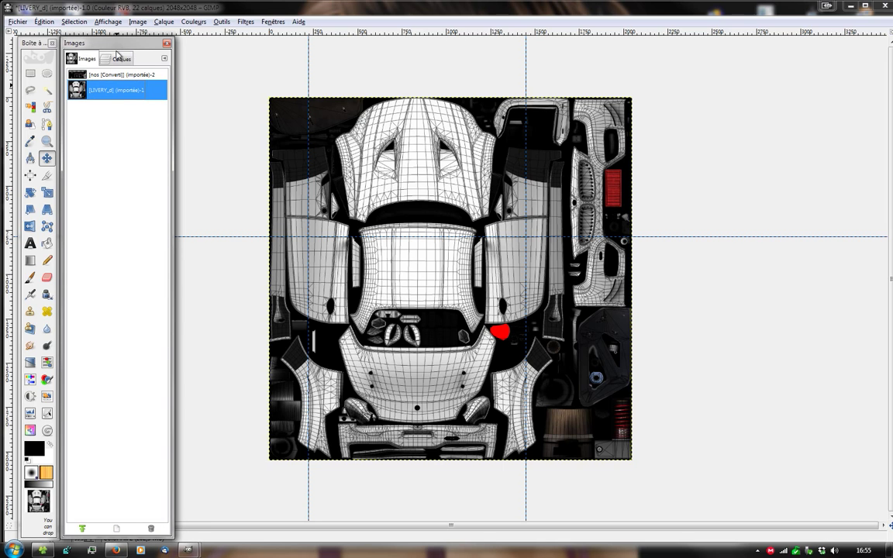
click(118, 59)
click(88, 60)
click(109, 74)
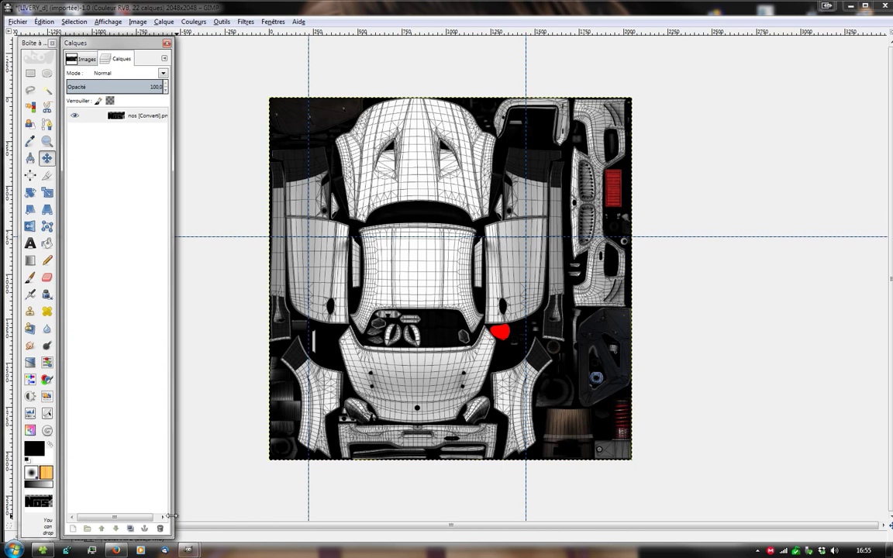
click(81, 59)
click(122, 91)
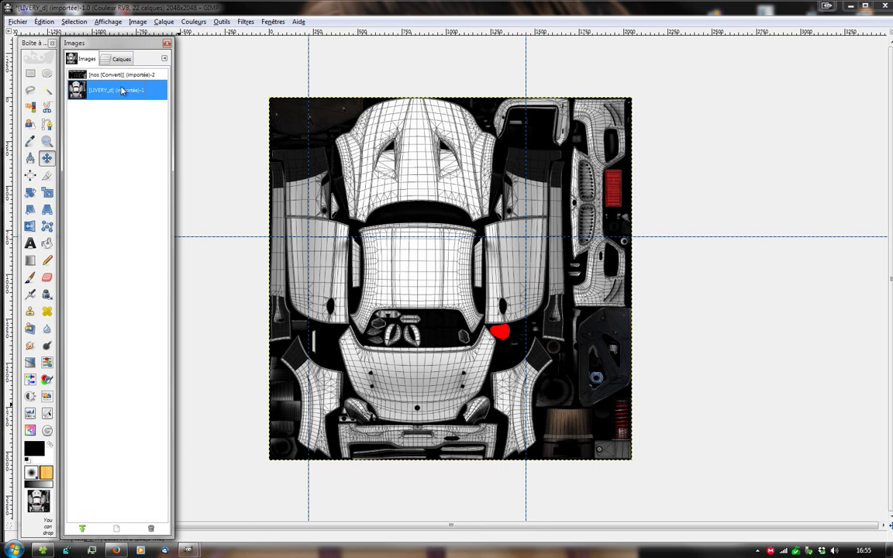
- Copy the NOS logo with Édition > Copier and minimize its window
click(194, 481)
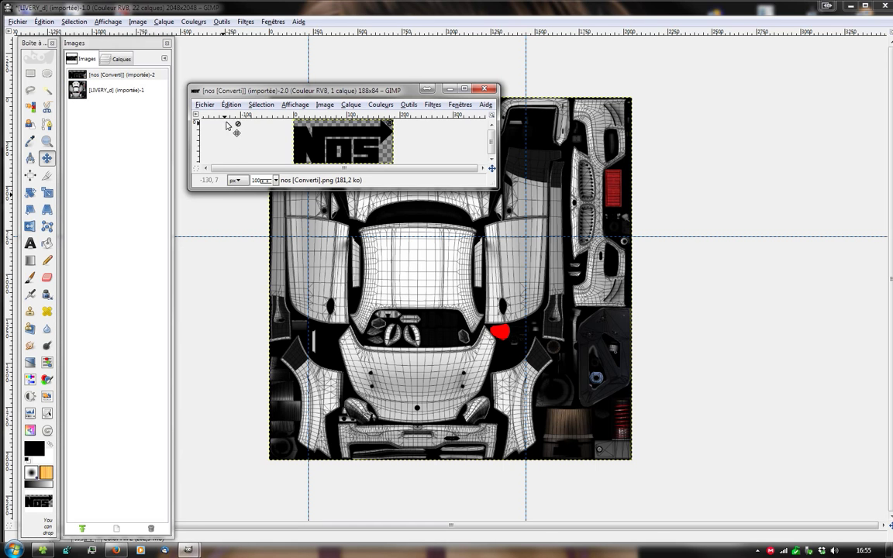
click(231, 104)
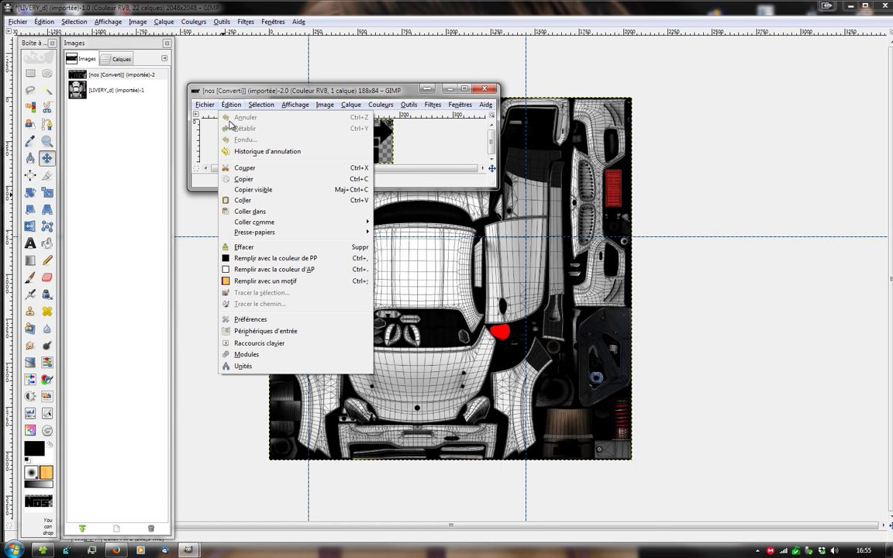
click(265, 179)
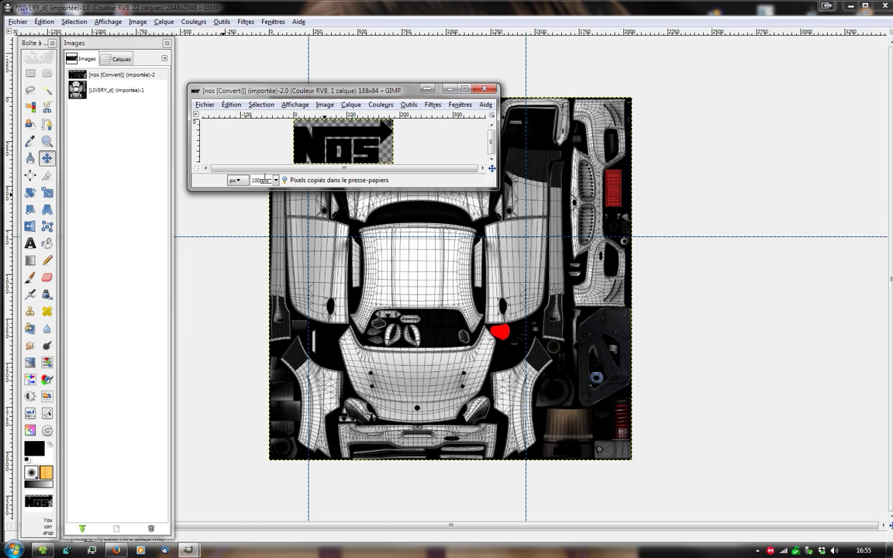
click(427, 88)
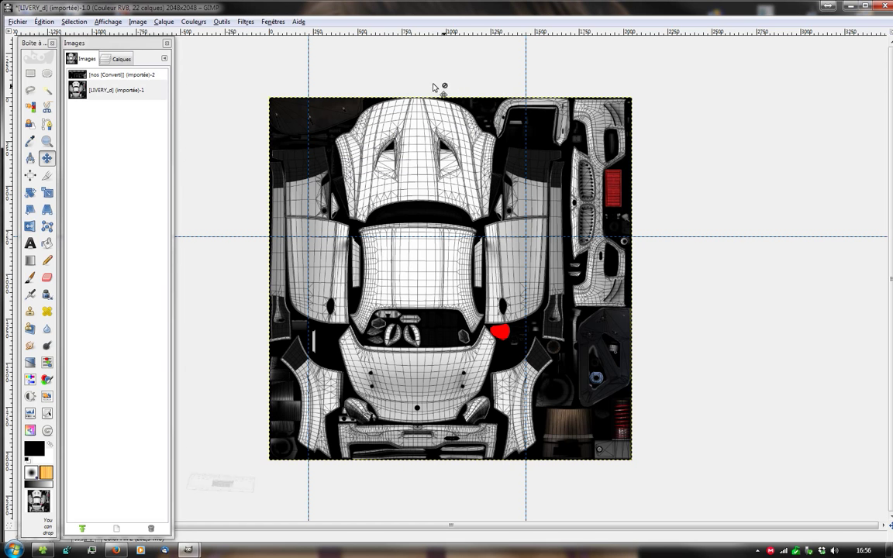
- Paste the NOS logo into LIVERY_d as a new layer via Coller comme > Nouveau calque
click(43, 22)
mouse_move(67, 139)
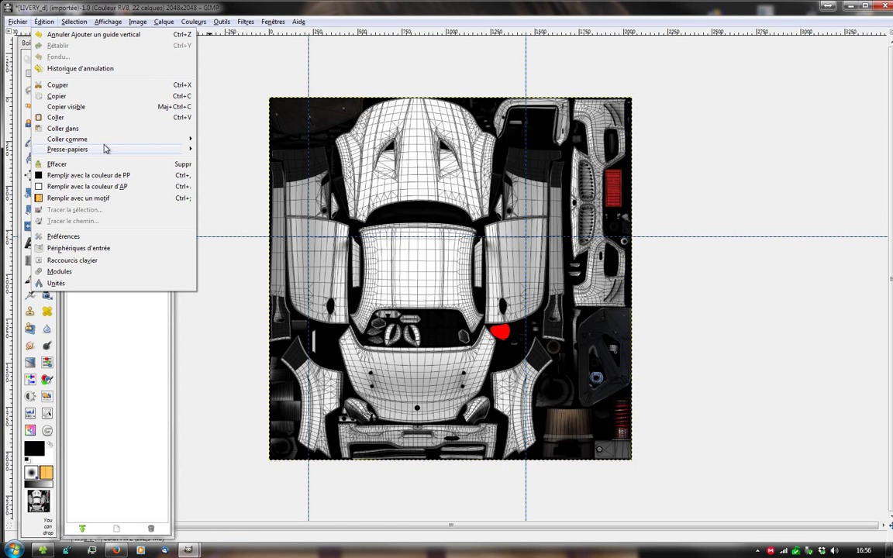
click(256, 150)
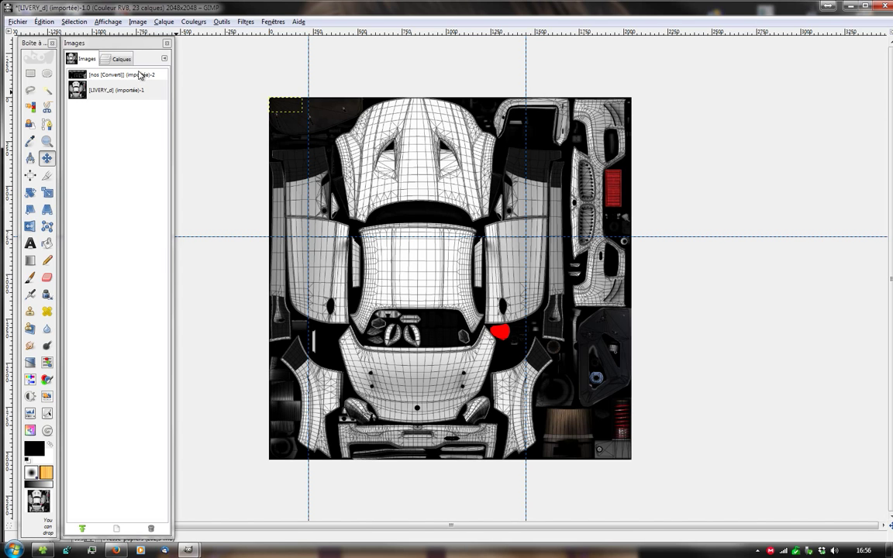
click(117, 59)
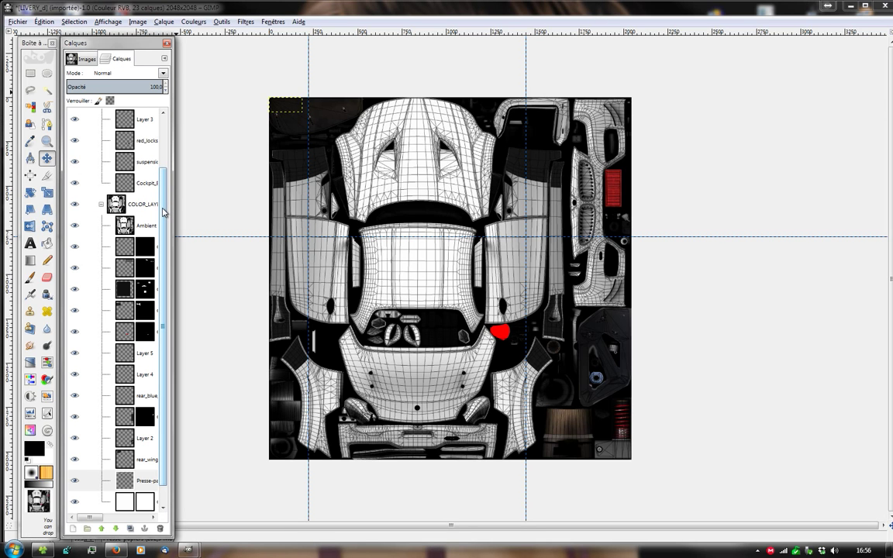
scroll(163, 122, up, 3)
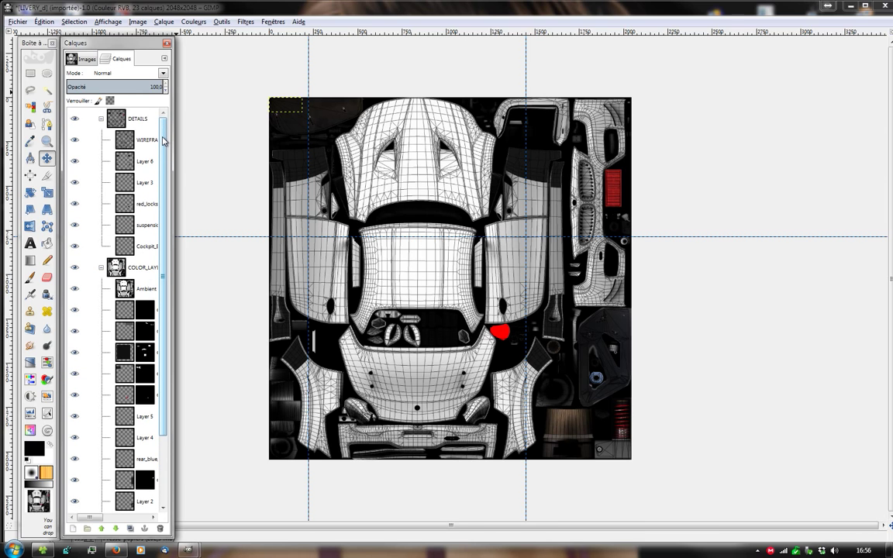
scroll(164, 142, down, 4)
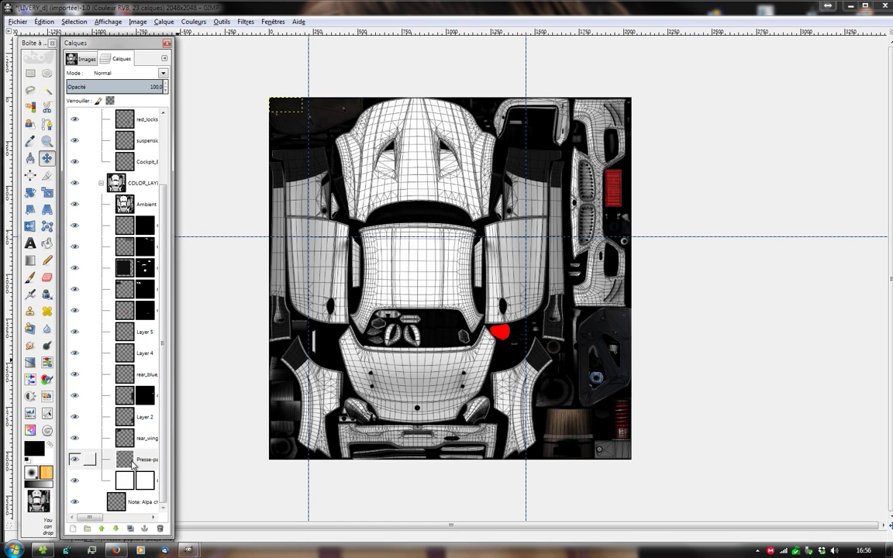
- Drag the Presse-papiers layer up into the COLOR_LAYERS group above Ambient
click(129, 482)
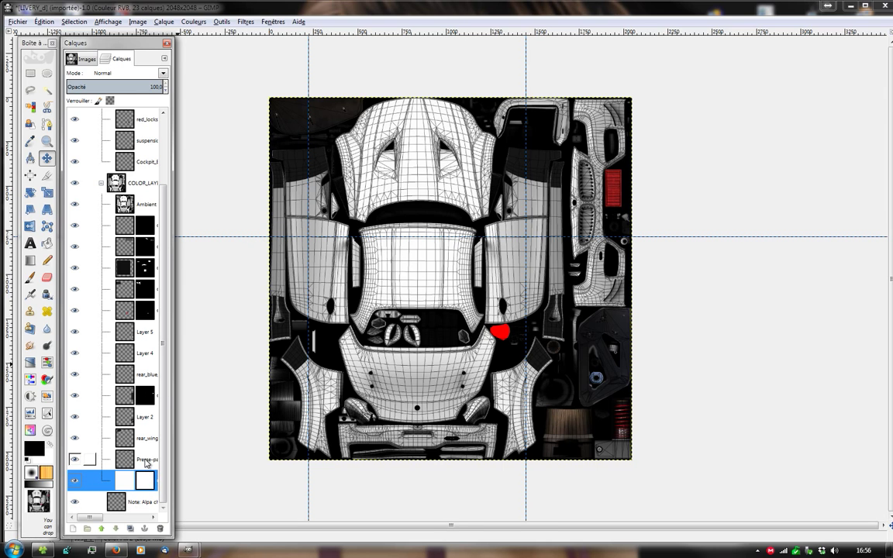
click(146, 464)
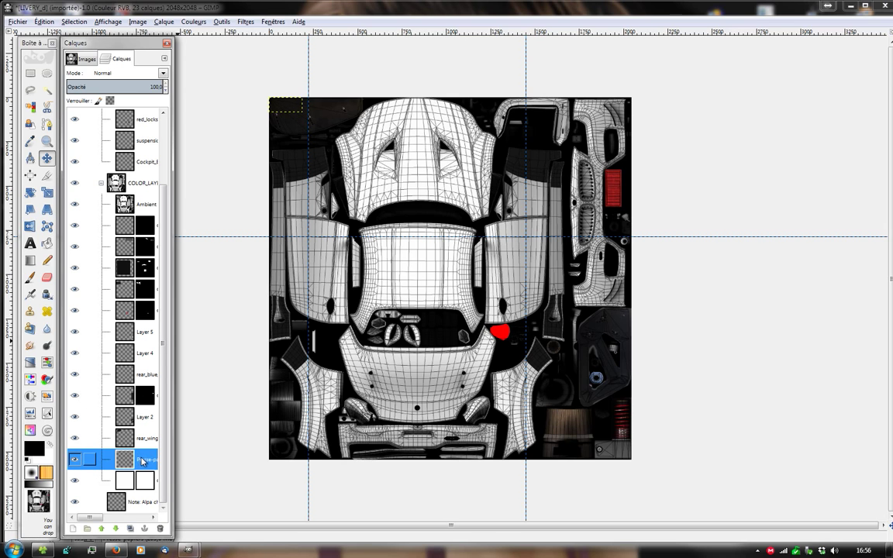
drag(145, 465, 163, 192)
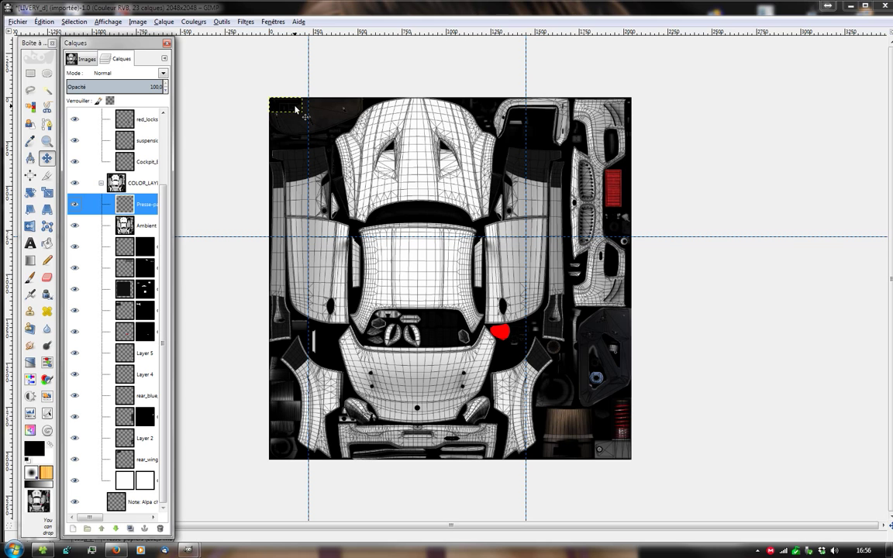
- Place the NOS logo layer just above Ambient and move the logo onto the left side panel
drag(295, 109, 438, 270)
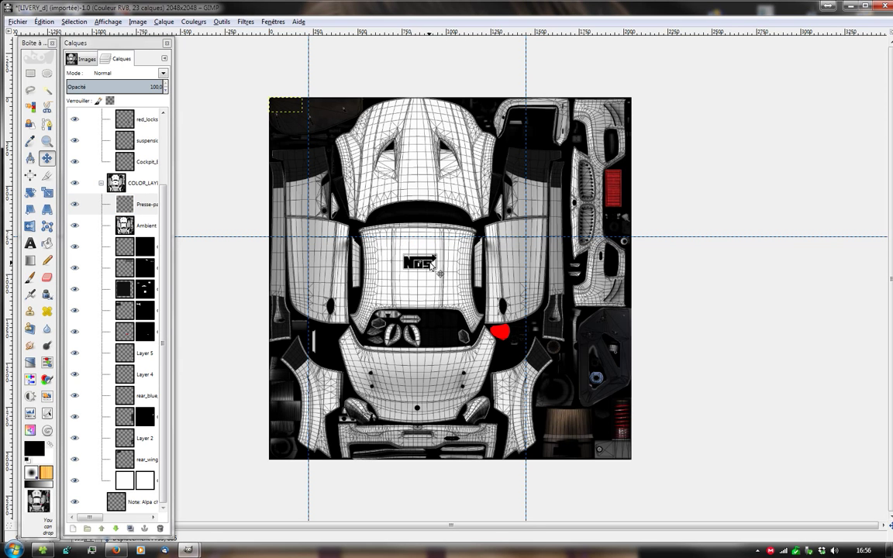
click(146, 206)
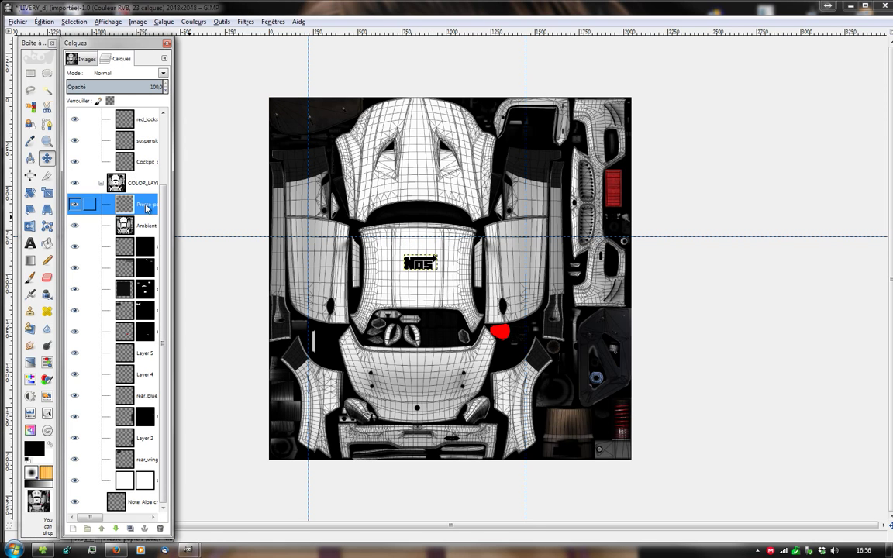
mouse_move(146, 207)
mouse_down()
mouse_move(144, 488)
mouse_move(146, 463)
mouse_up()
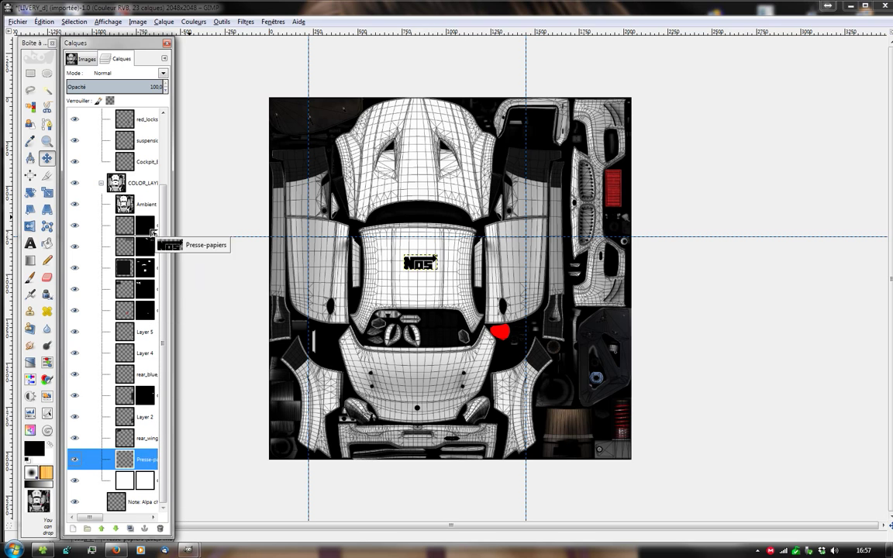
drag(148, 463, 145, 203)
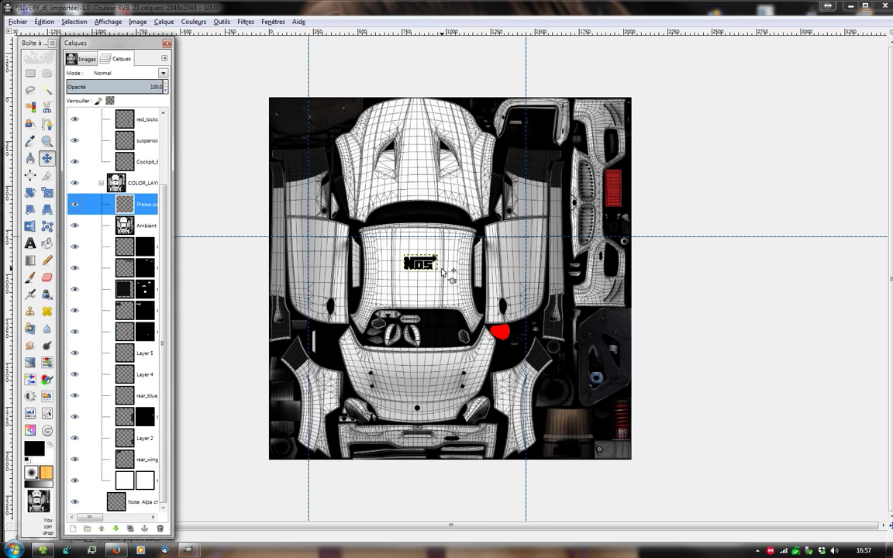
drag(426, 263, 335, 255)
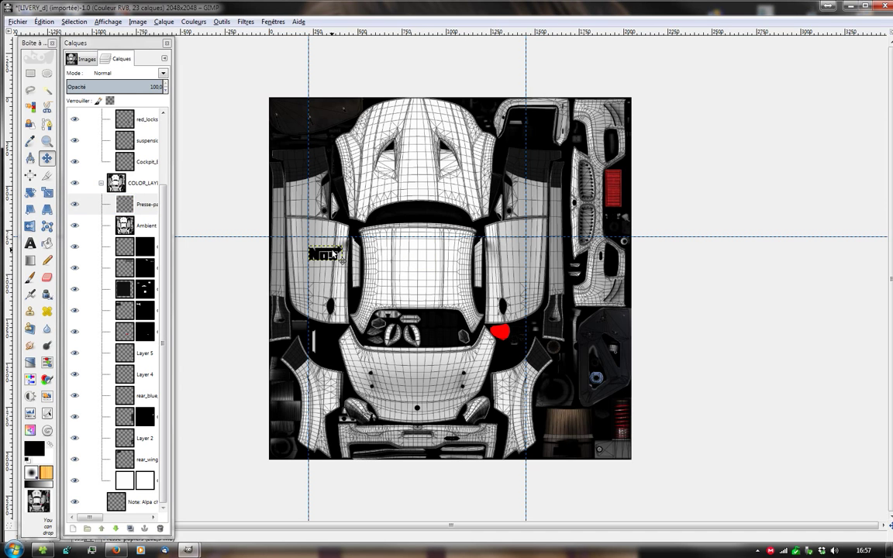
drag(340, 253, 338, 244)
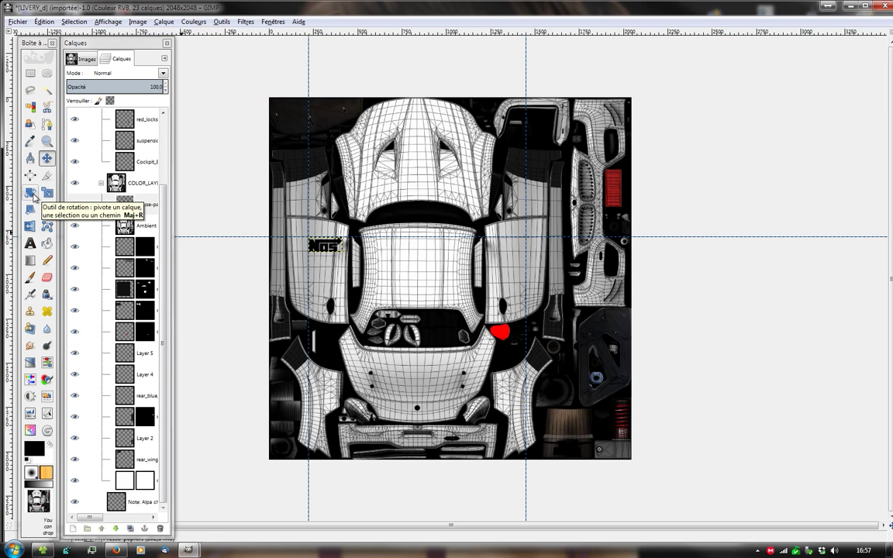
- Rotate the NOS logo exactly 90° upright and nudge it into place on the left panel
click(31, 194)
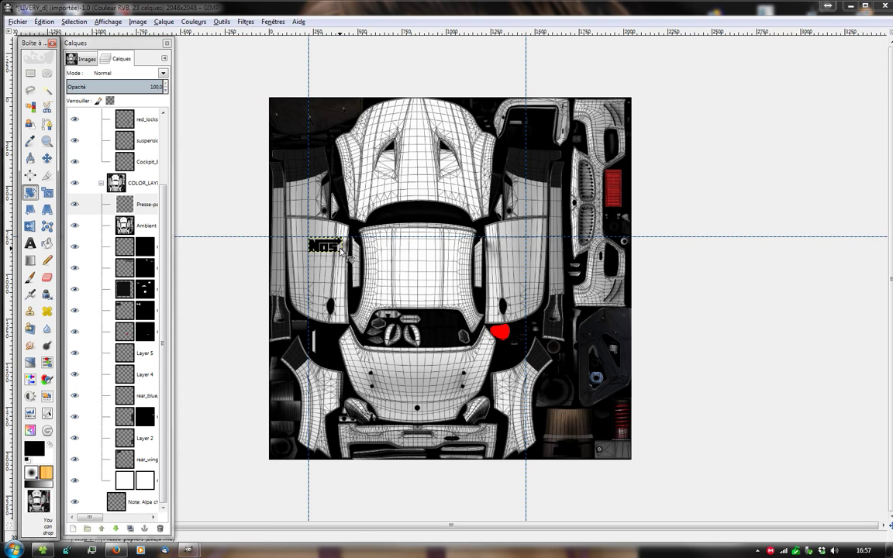
drag(341, 250, 295, 248)
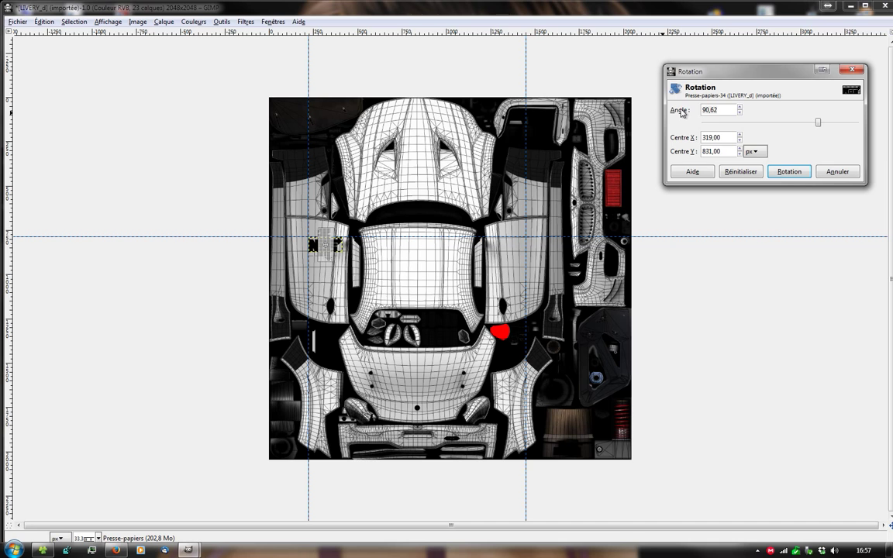
text(90)
key(Tab)
click(789, 171)
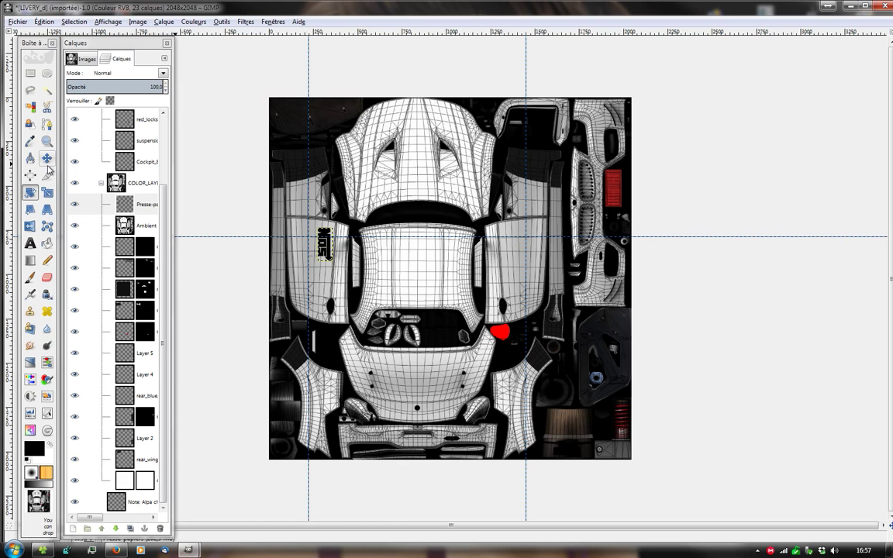
click(46, 159)
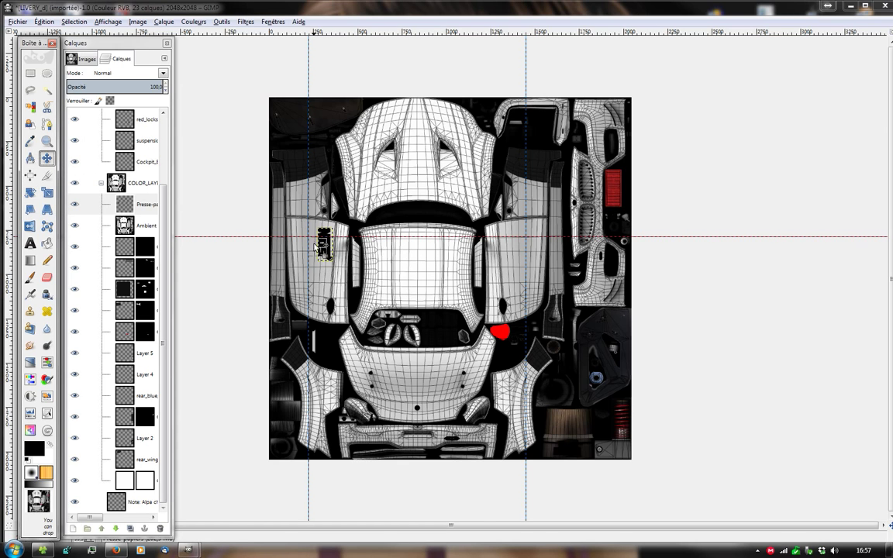
drag(329, 251, 320, 260)
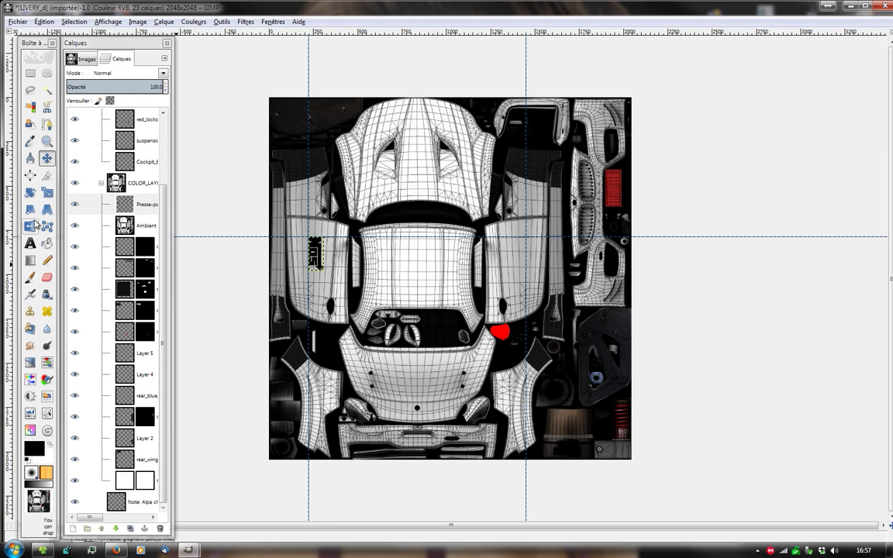
- Scale the NOS logo to 114 by 281 pixels
click(46, 192)
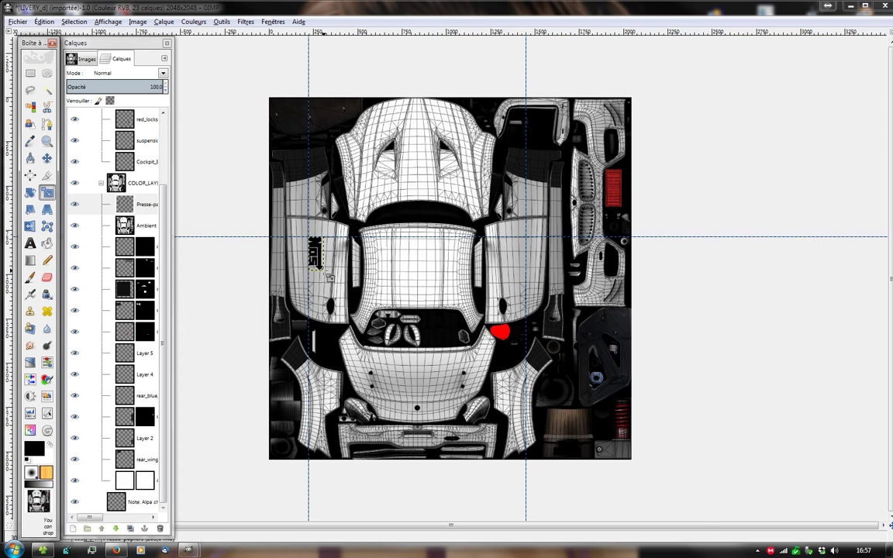
click(329, 276)
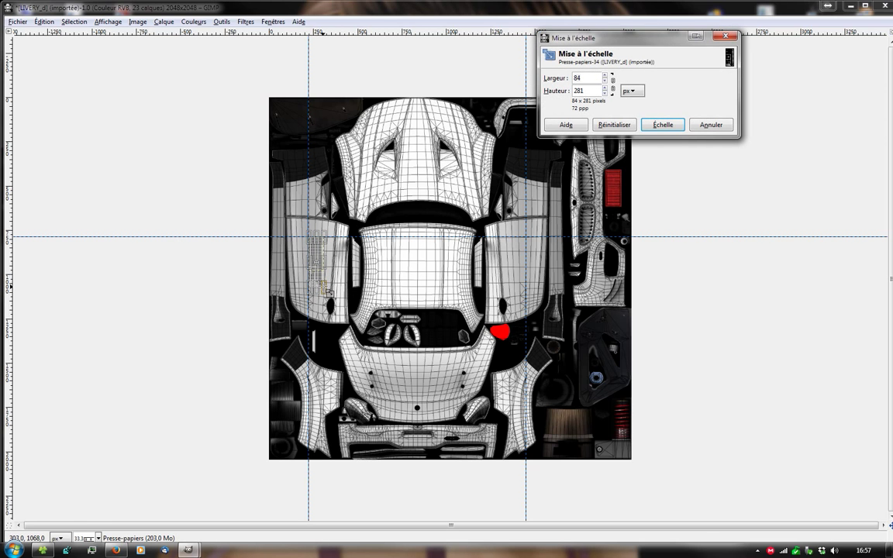
drag(326, 289, 331, 289)
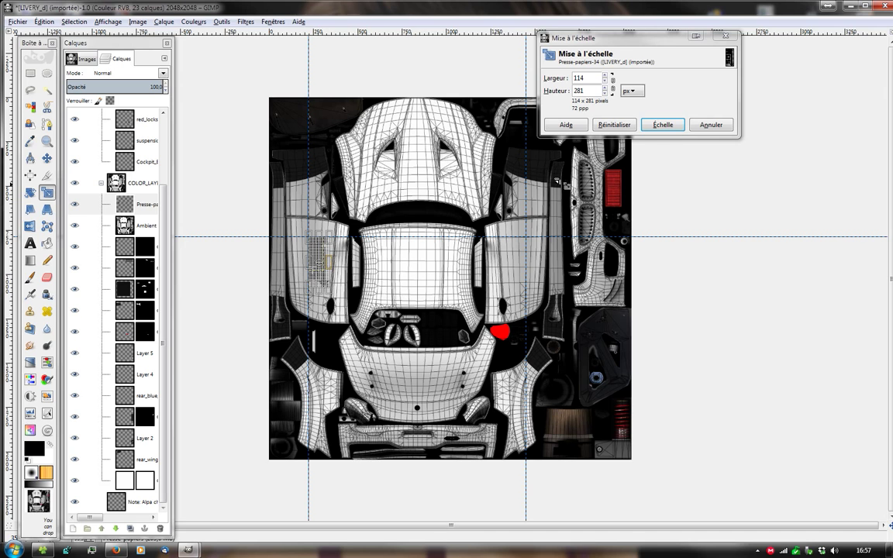
click(663, 124)
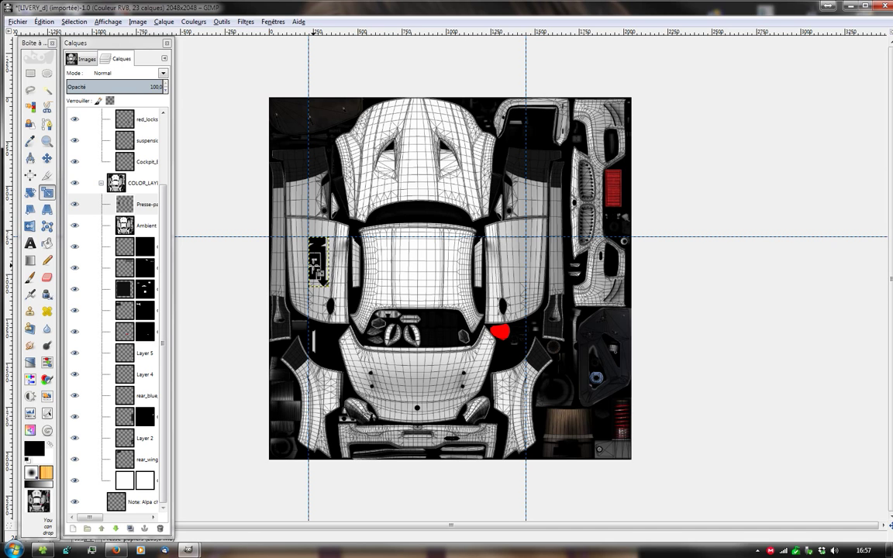
- Copy and paste the NOS logo, converting the floating paste into a new layer
key(ctrl+c)
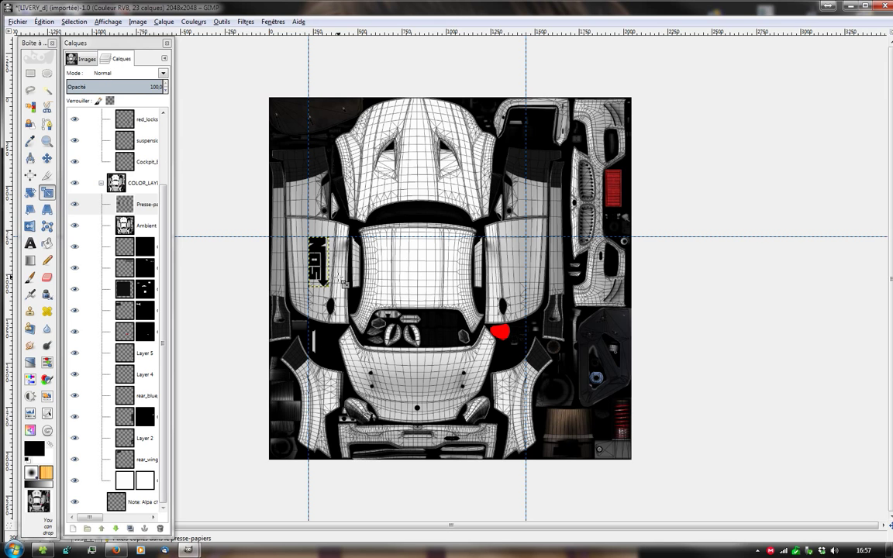
key(ctrl+v)
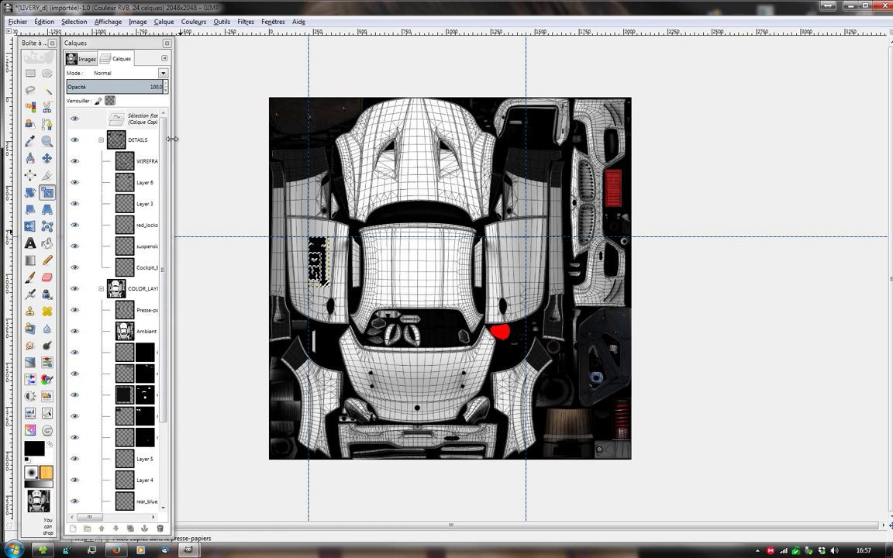
click(147, 119)
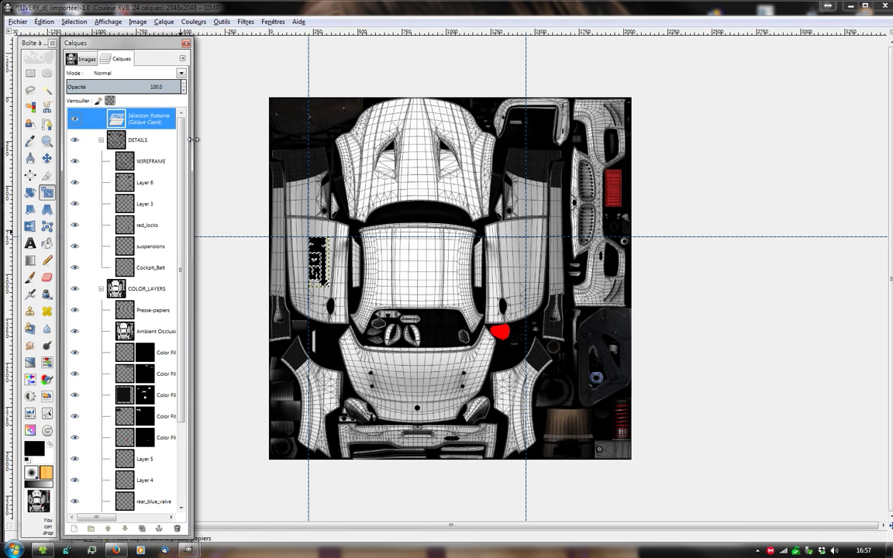
right_click(142, 118)
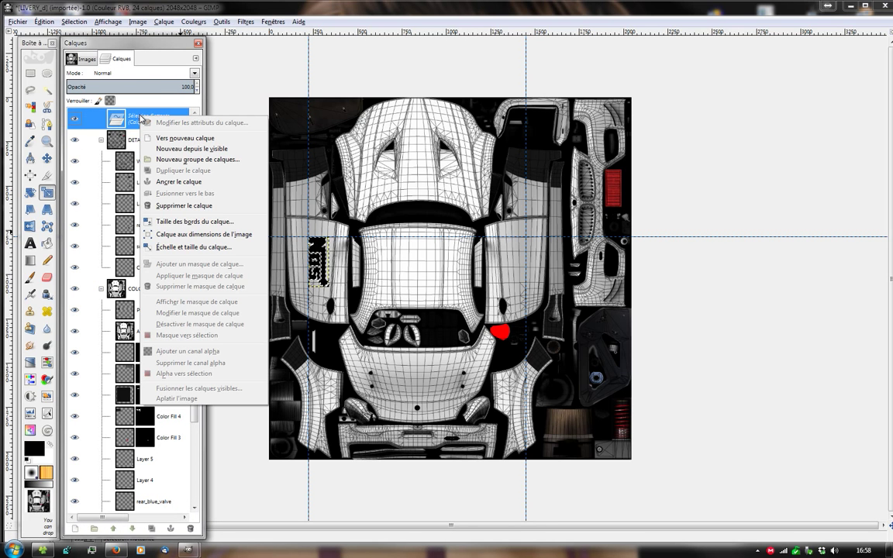
click(204, 138)
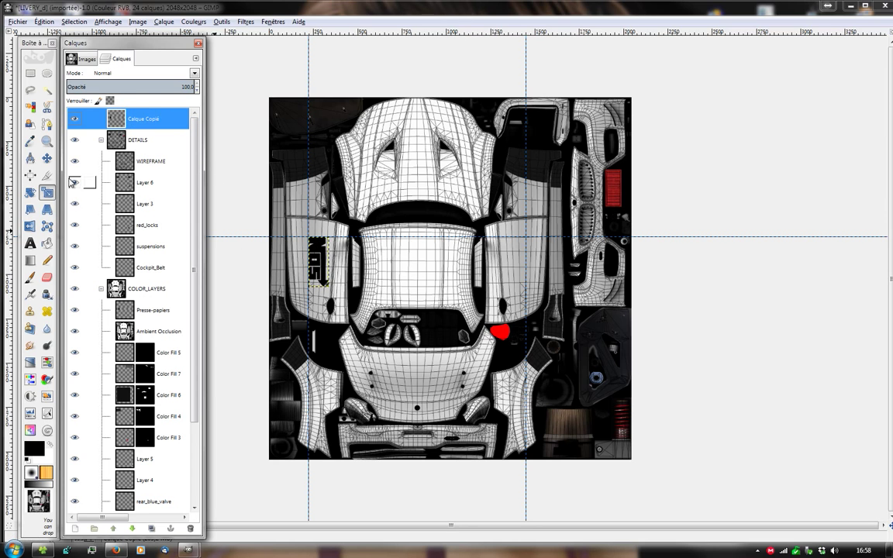
- Move the NOS logo copy onto the right door panel and mirror it
click(46, 158)
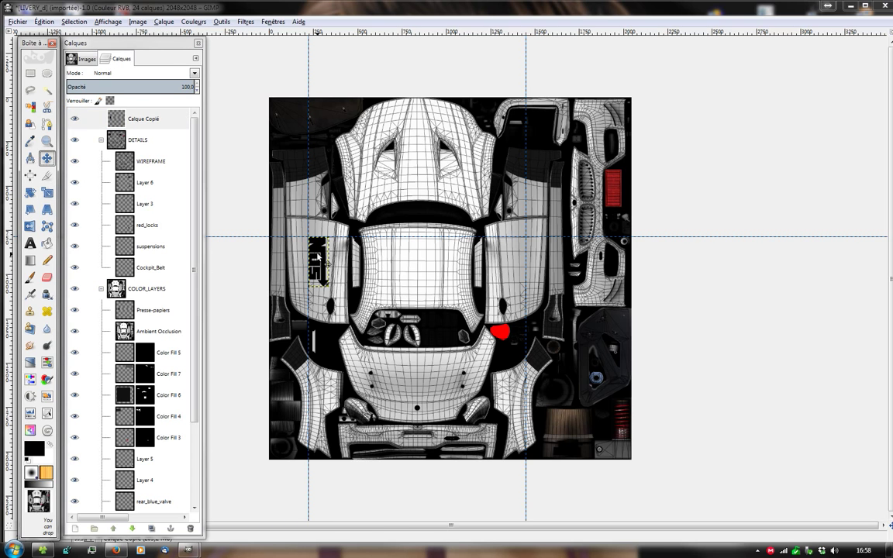
drag(319, 252, 521, 253)
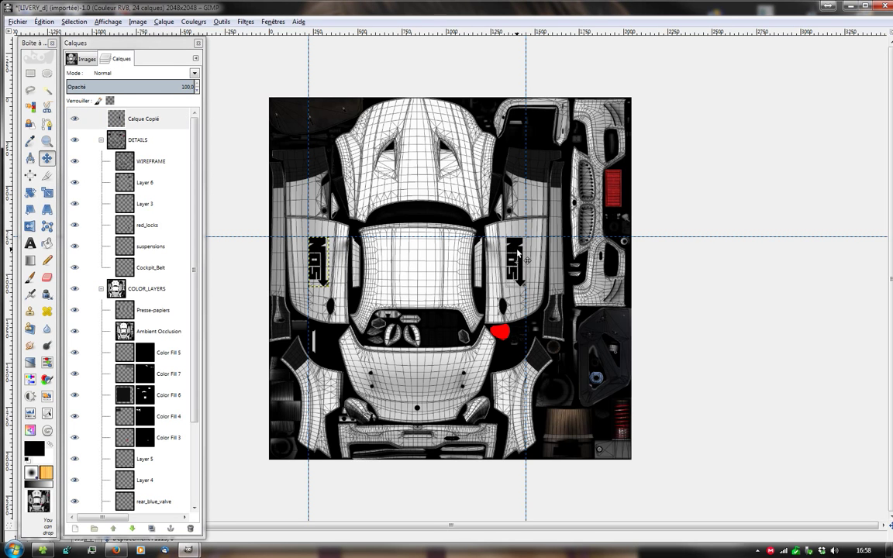
key(shift+f)
click(465, 232)
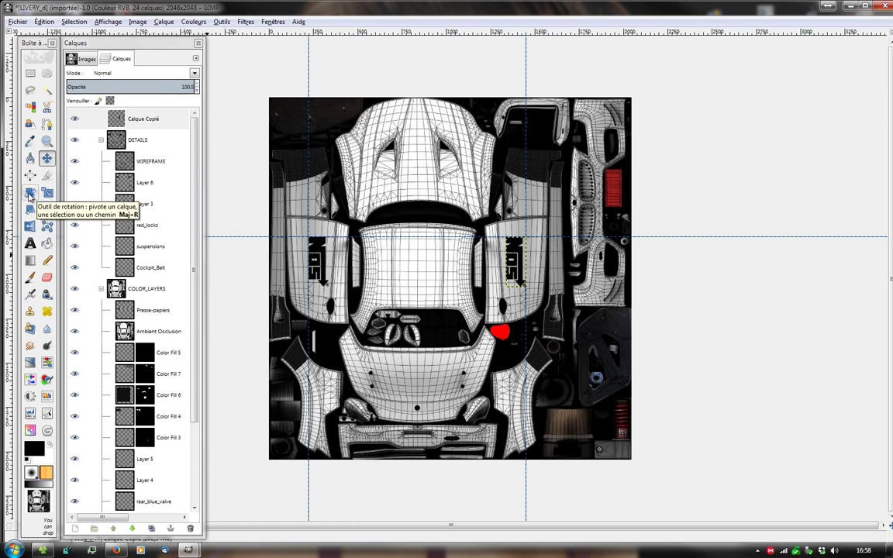
- Rotate the right-panel NOS logo copy by 180 degrees
click(29, 194)
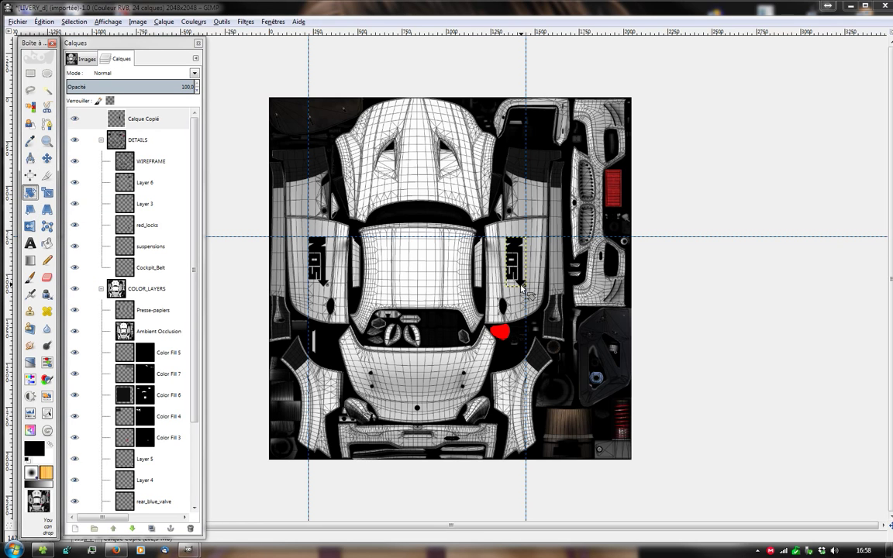
key(Tab)
drag(512, 289, 480, 212)
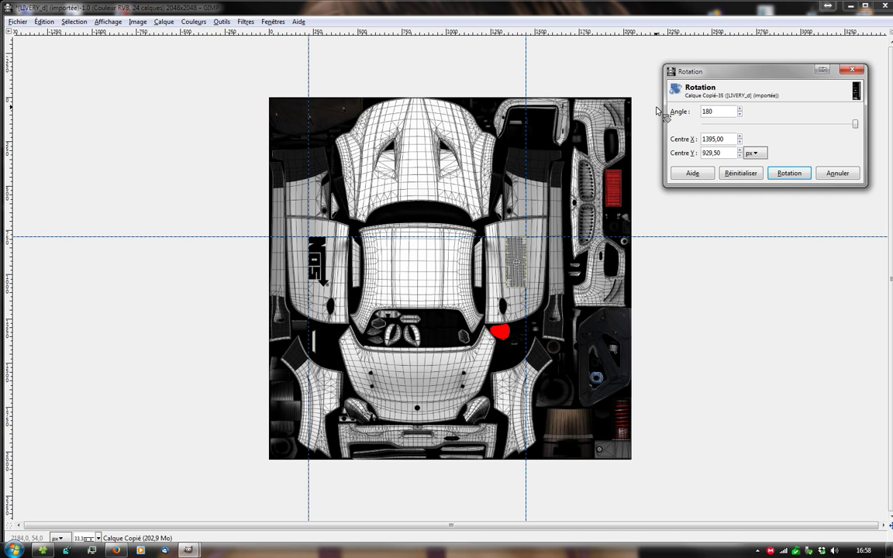
key(Tab)
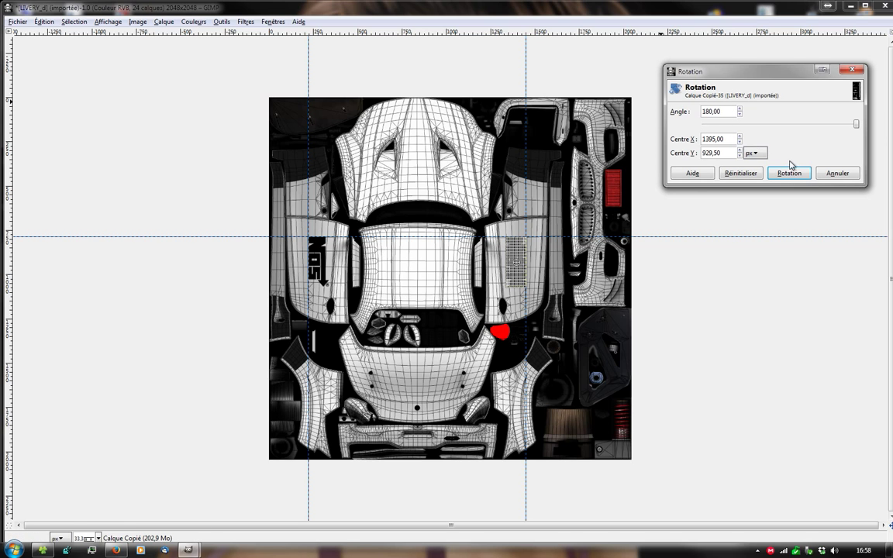
click(790, 172)
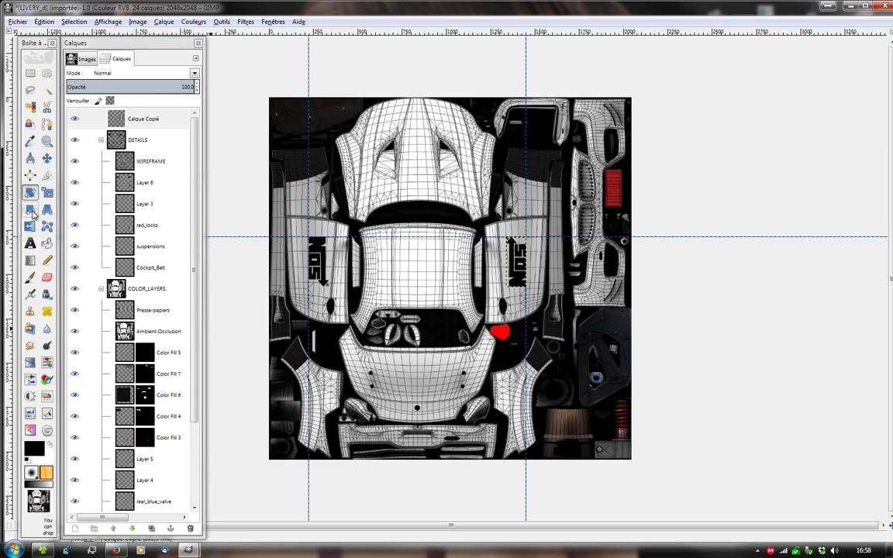
- Flip the right-panel logo and switch the flip direction between vertical and horizontal
click(29, 227)
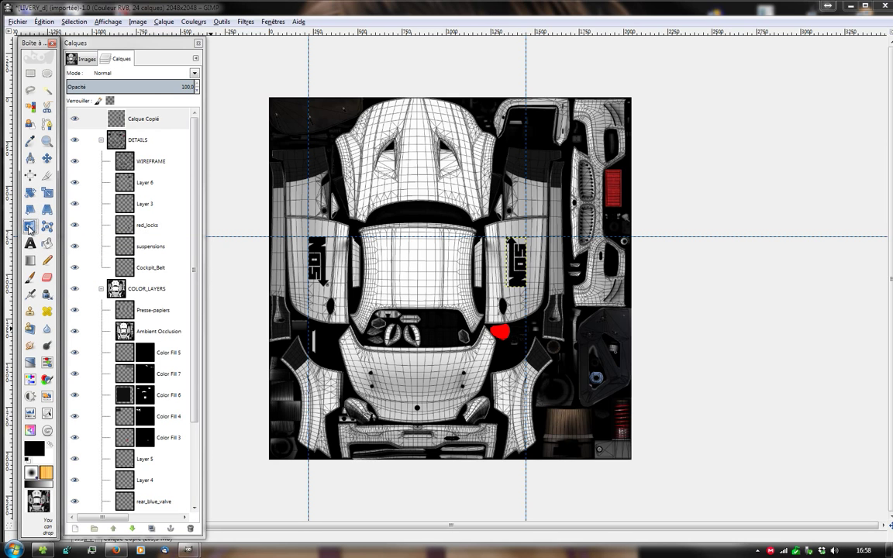
click(519, 280)
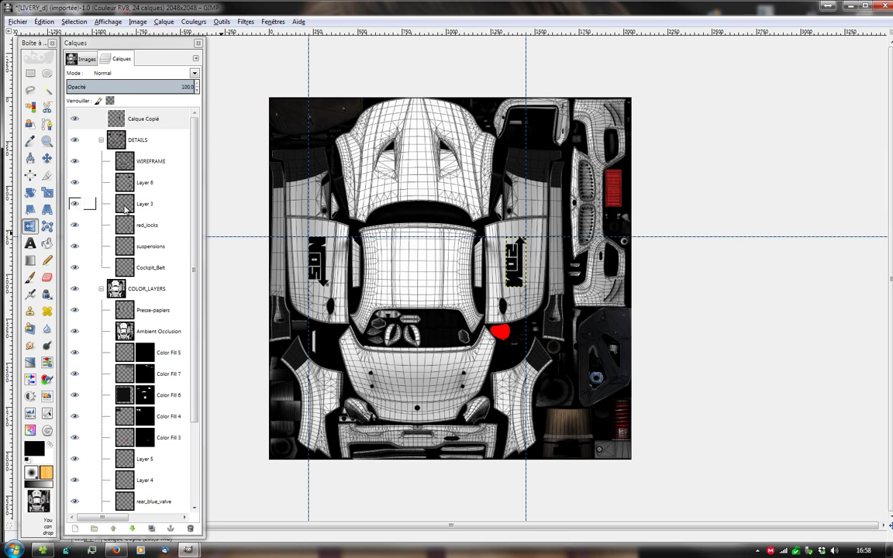
double_click(29, 226)
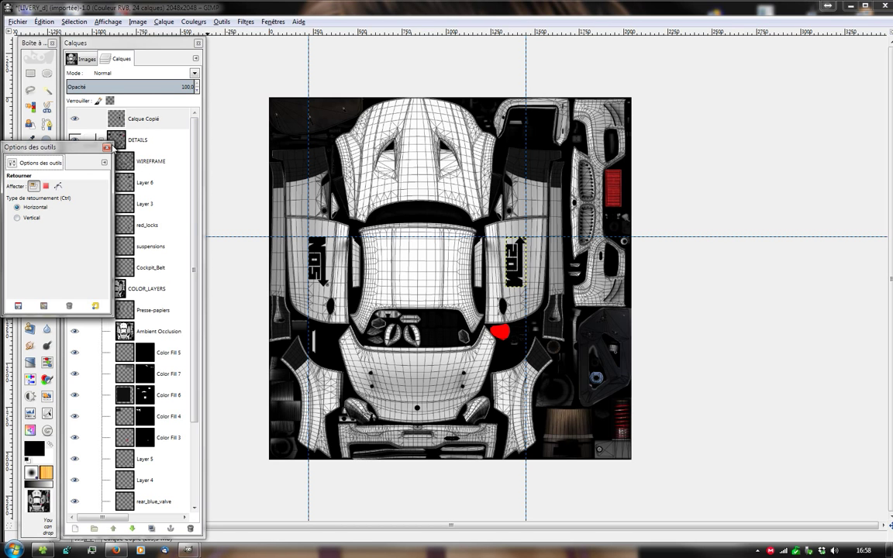
drag(75, 144, 283, 44)
click(224, 114)
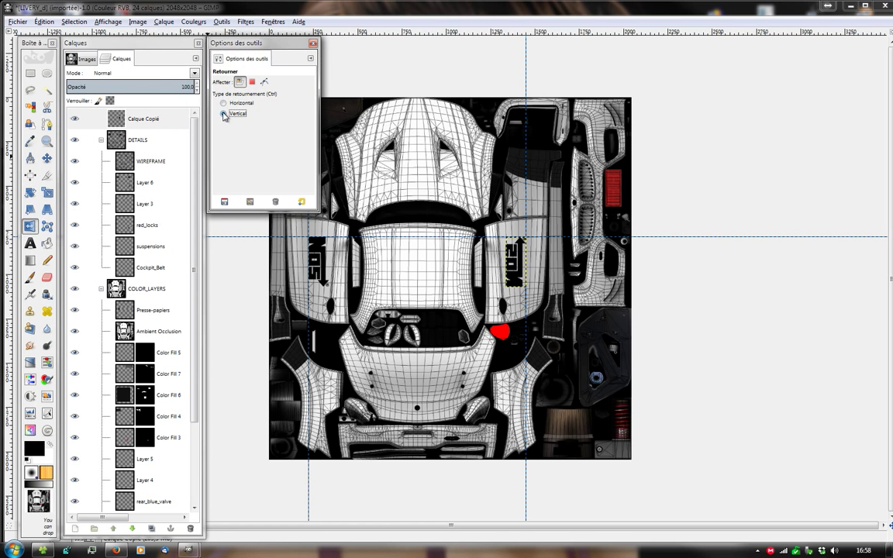
click(223, 103)
click(223, 104)
click(312, 44)
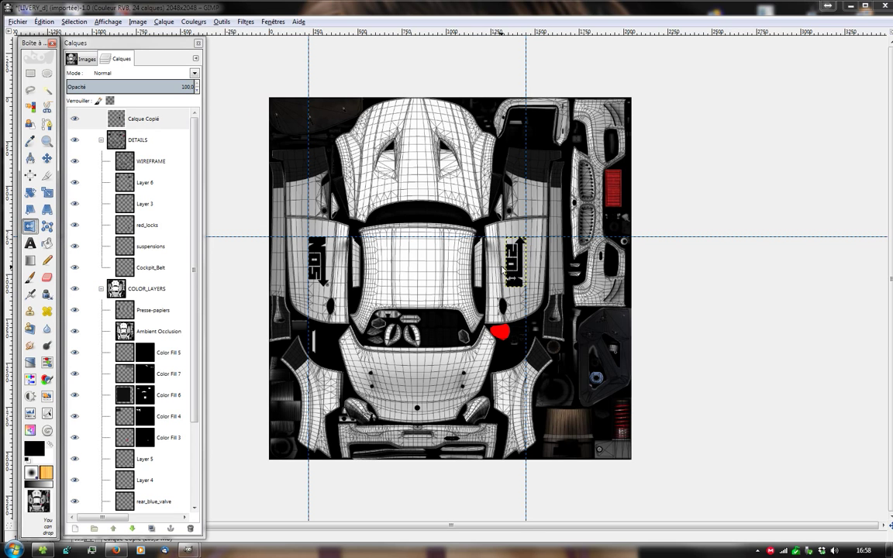
- Flip the right logo until it mirrors the left, then activate the Color Fill 2 layer
click(509, 288)
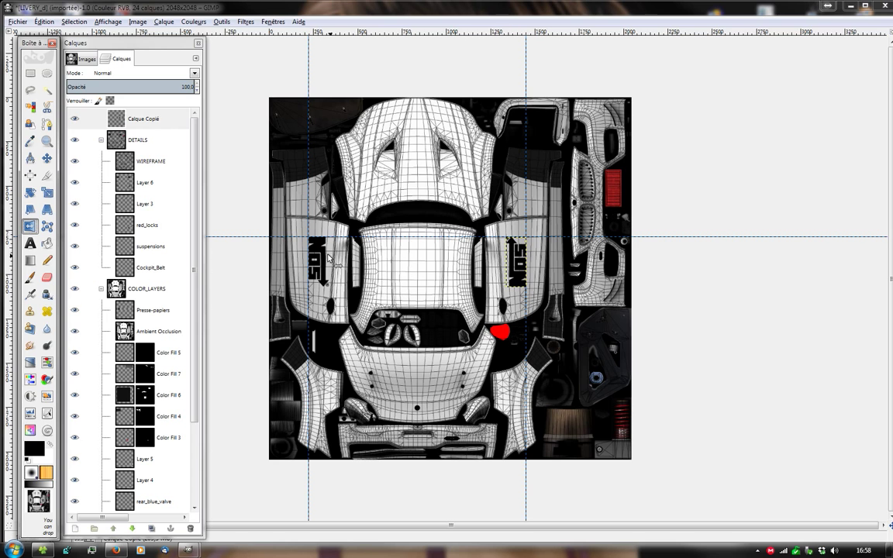
click(522, 255)
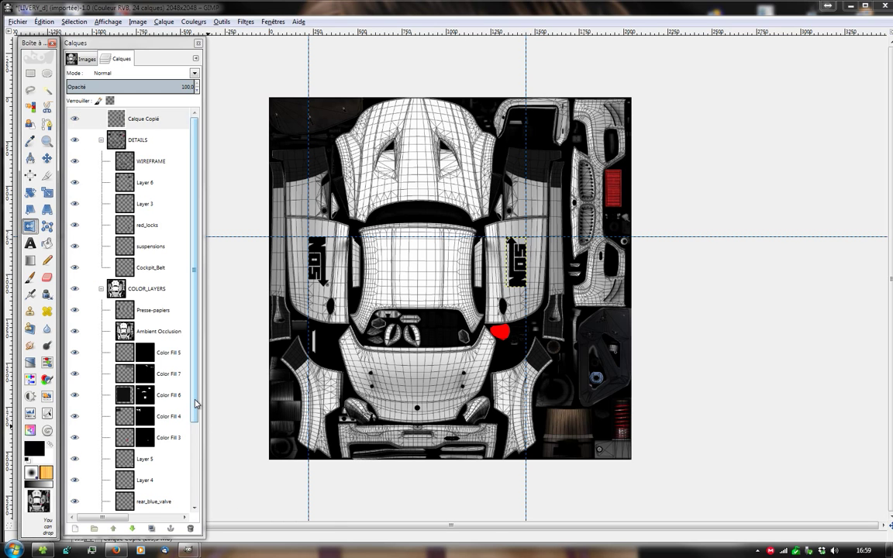
scroll(179, 366, down, 3)
click(132, 486)
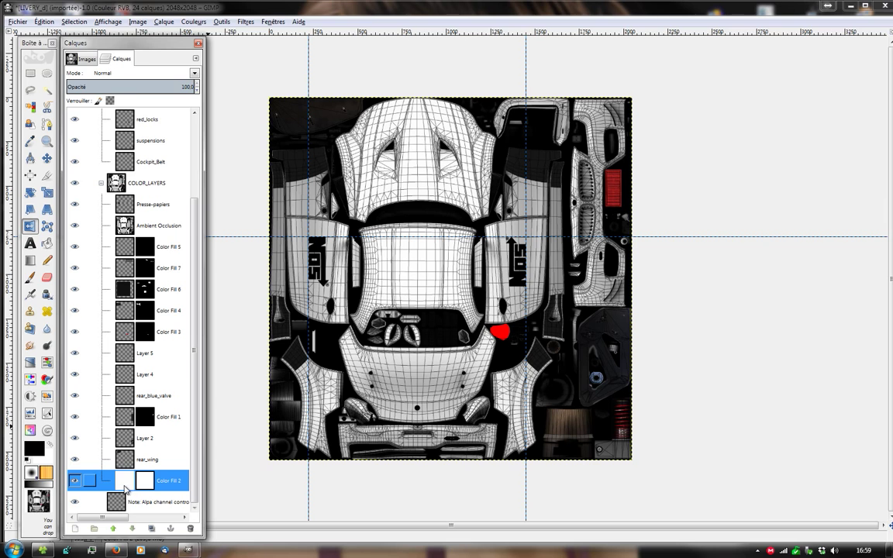
- Place free-select outline points along the hood's top edge and down to a lower mesh vertex
click(31, 91)
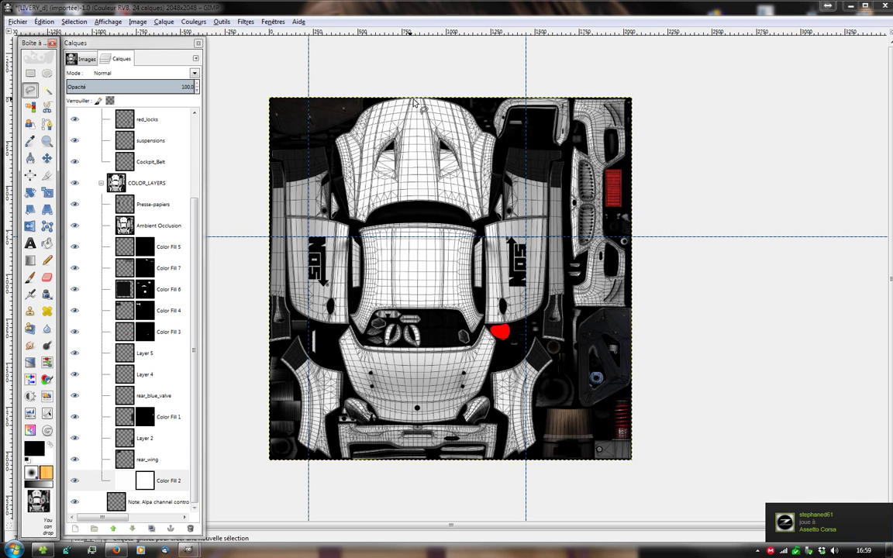
ctrl+scroll(413, 102, up, 2)
ctrl+scroll(380, 97, up, 2)
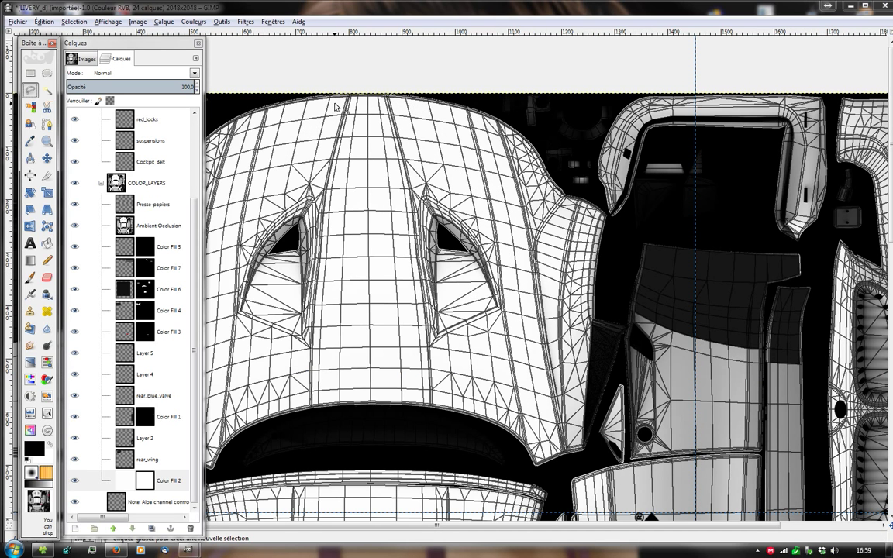
ctrl+scroll(335, 106, up, 1)
ctrl+scroll(339, 104, up, 1)
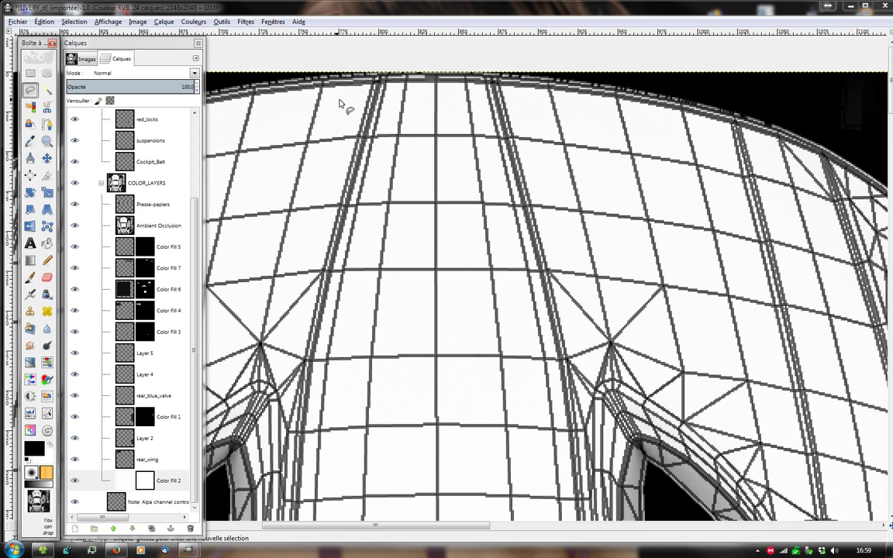
click(375, 74)
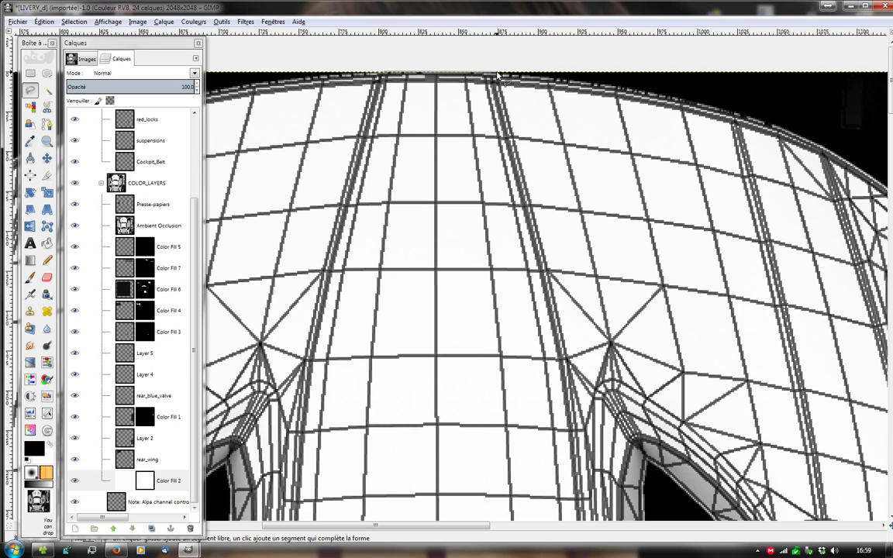
click(494, 75)
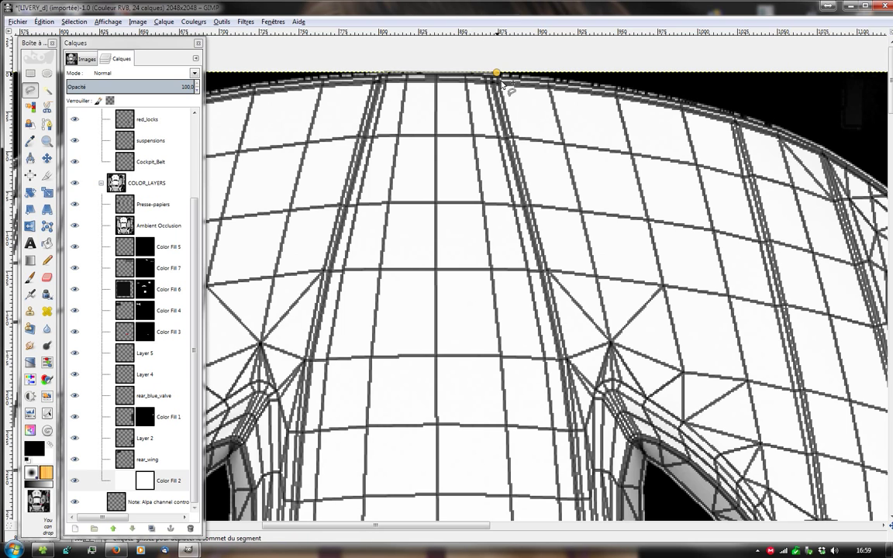
click(537, 214)
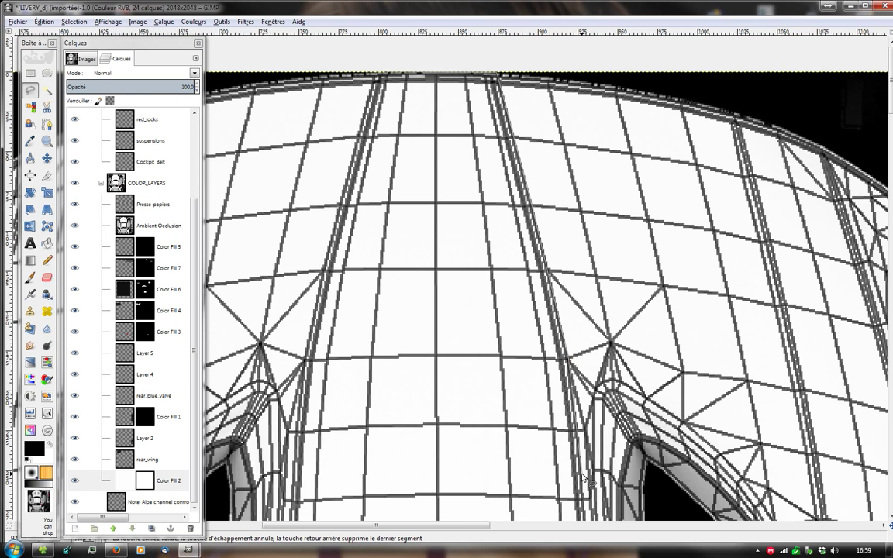
scroll(587, 476, down, 3)
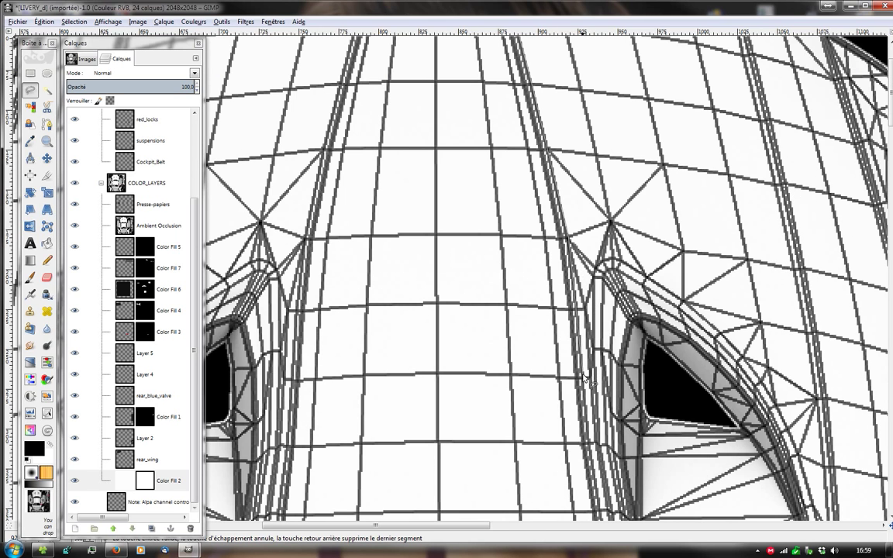
scroll(595, 468, down, 3)
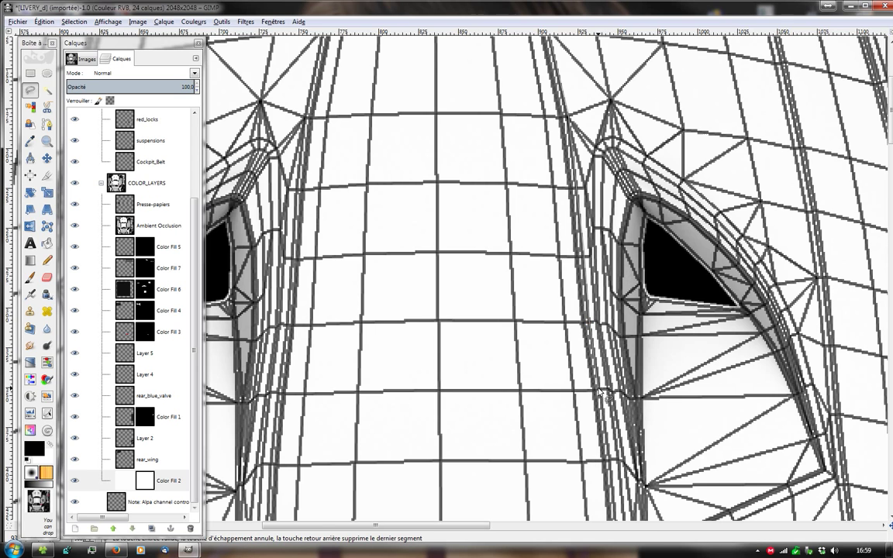
scroll(612, 466, down, 5)
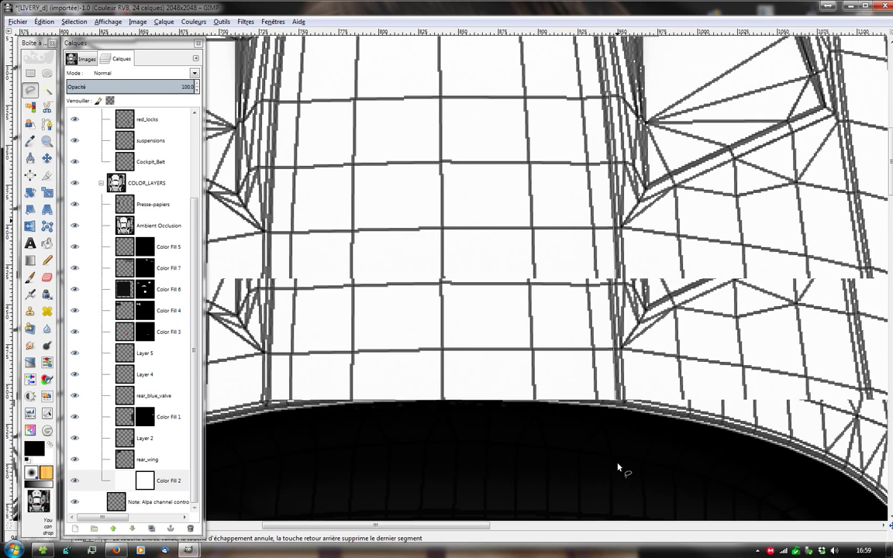
click(620, 227)
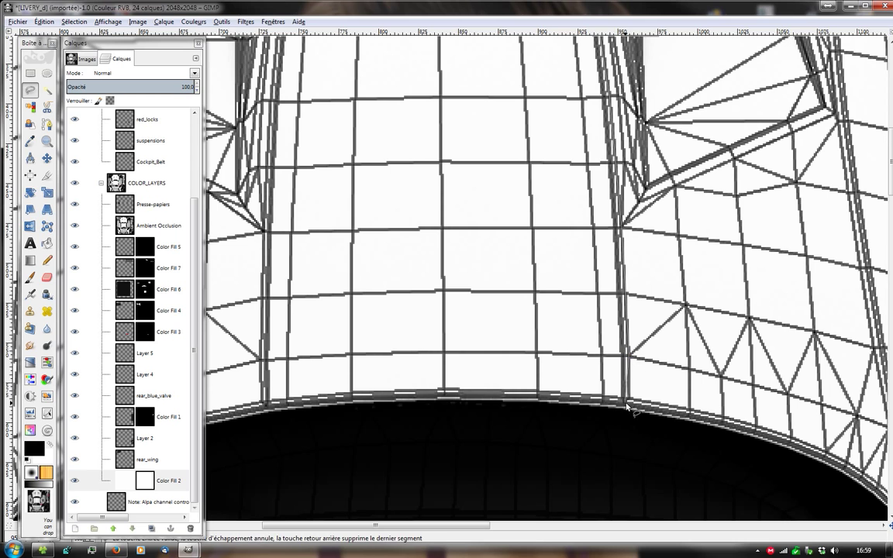
- Extend the stripe outline along the hood's bottom edge and up its left side
click(631, 411)
click(535, 404)
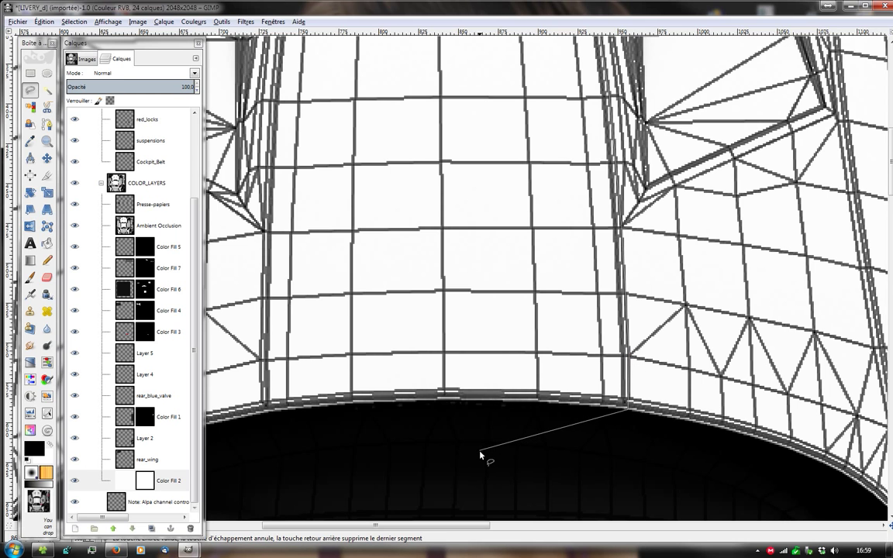
click(442, 402)
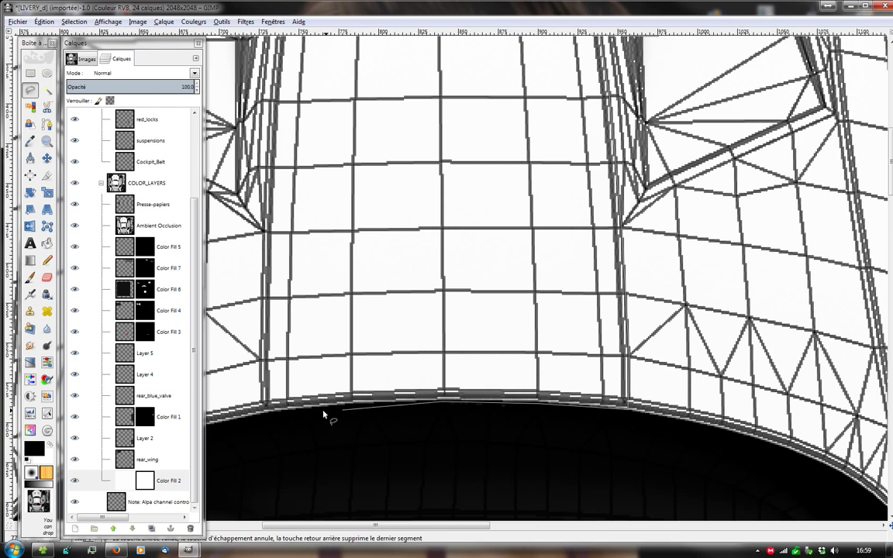
click(288, 413)
click(262, 406)
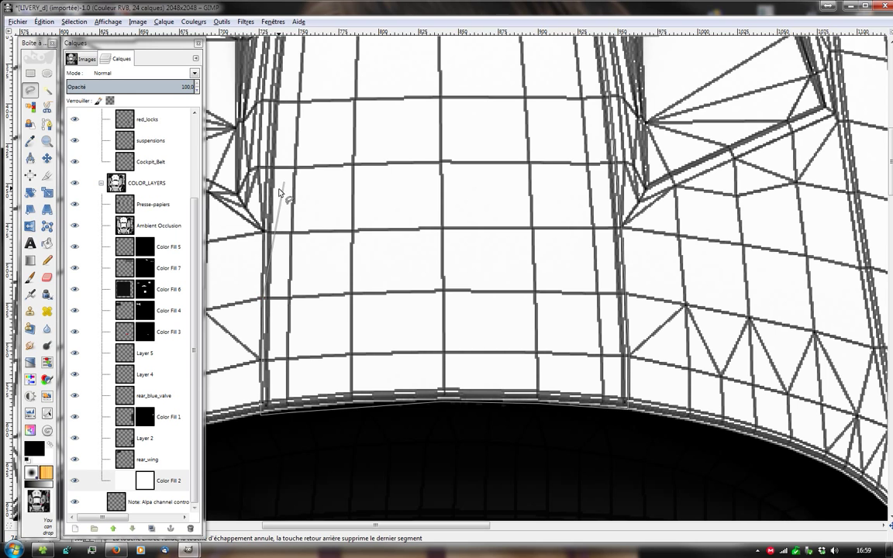
click(265, 167)
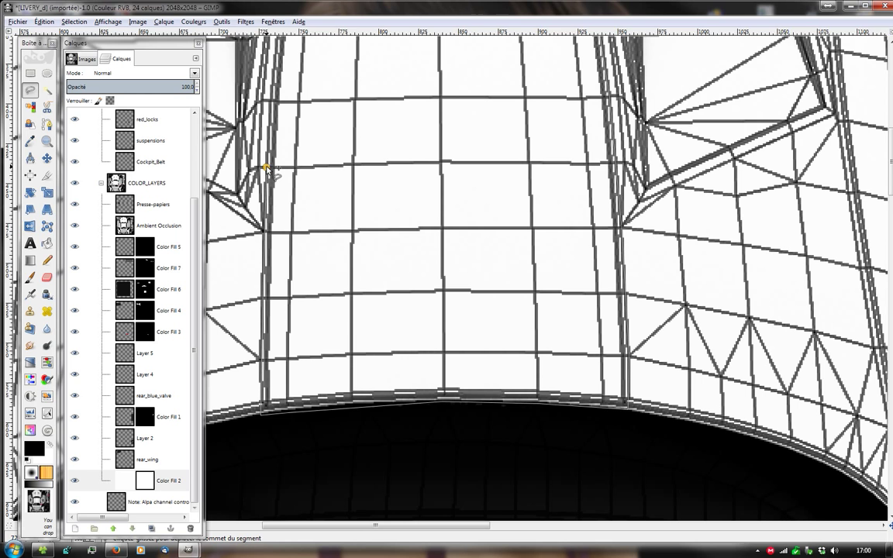
- Close the hood stripe outline into a selection and zoom back out
scroll(281, 192, up, 3)
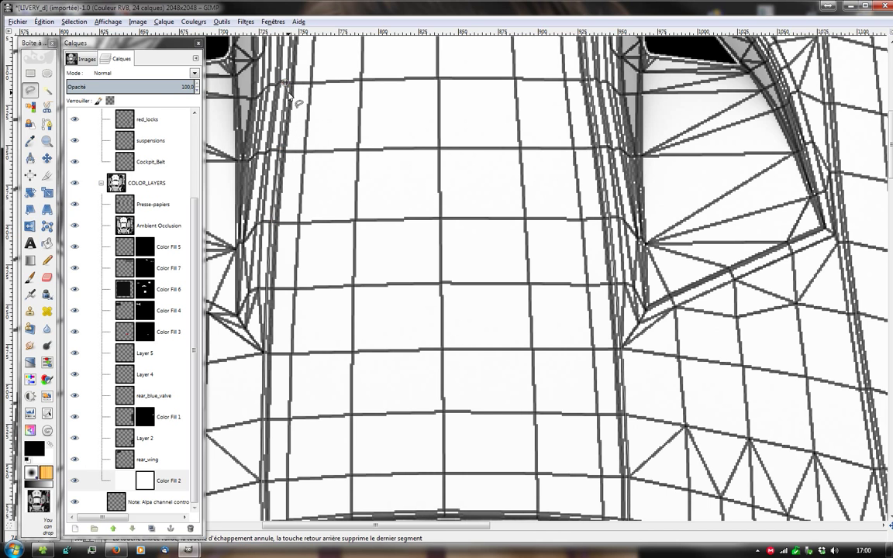
scroll(287, 85, up, 6)
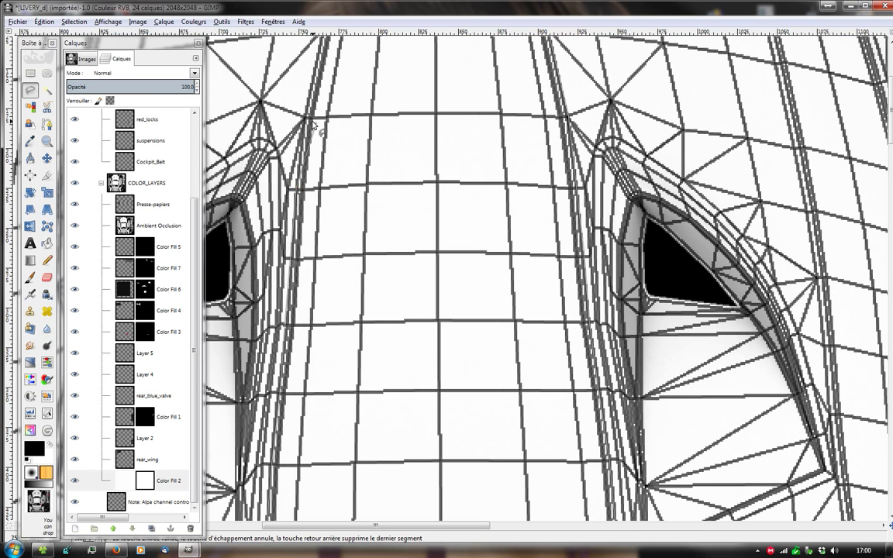
scroll(329, 100, up, 5)
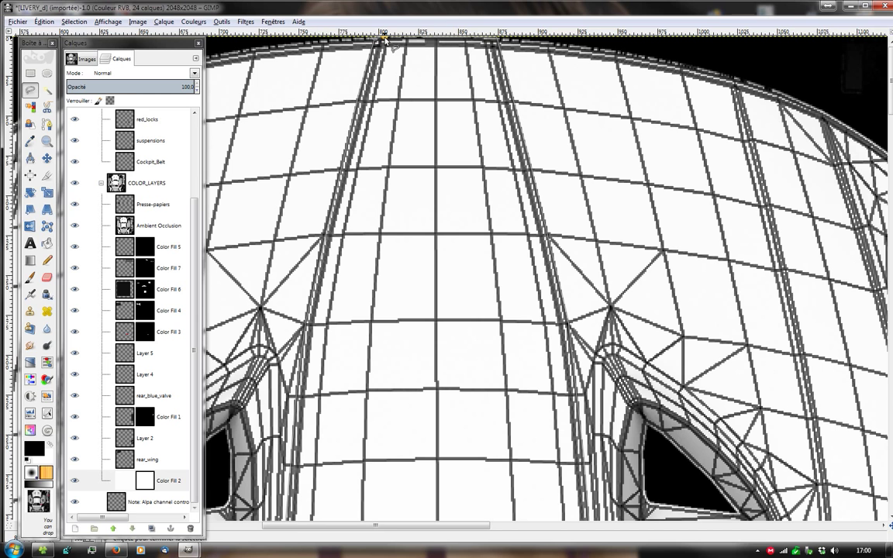
click(383, 40)
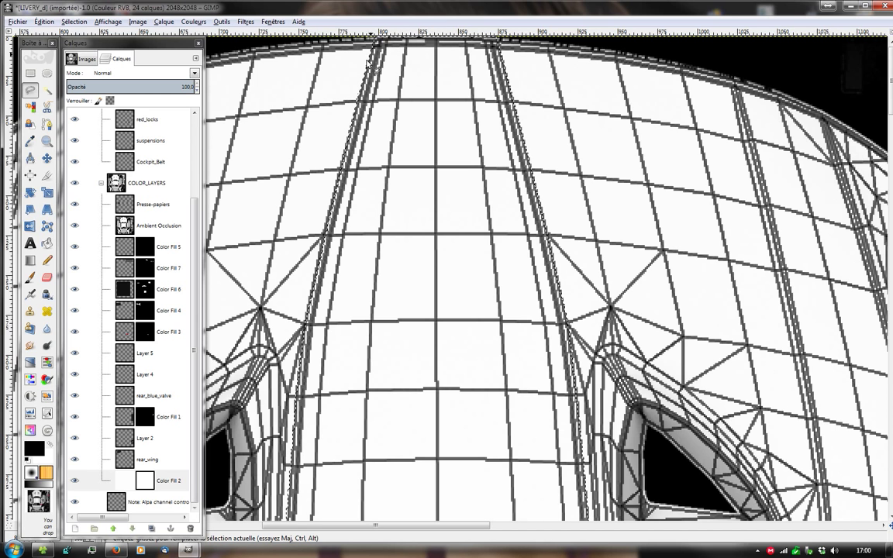
scroll(454, 222, down, 1)
scroll(454, 222, down, 1)
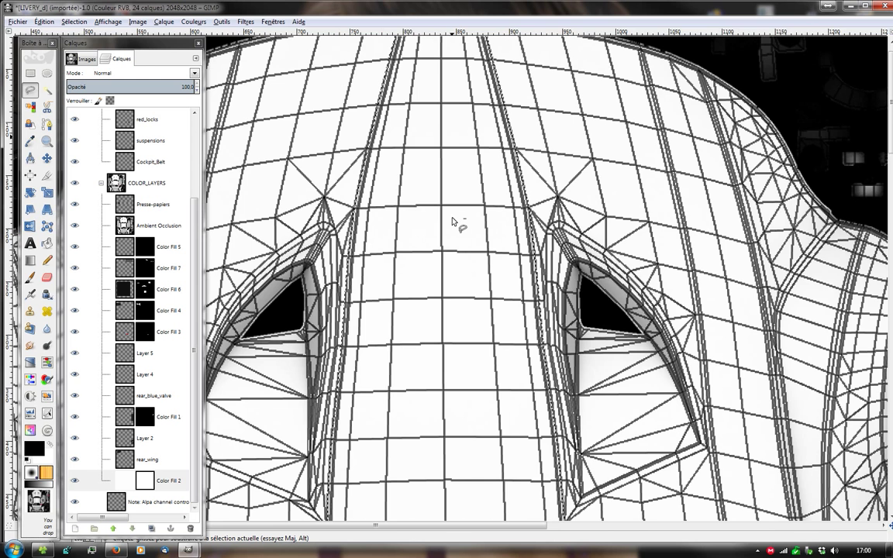
scroll(453, 223, down, 1)
scroll(453, 223, down, 1)
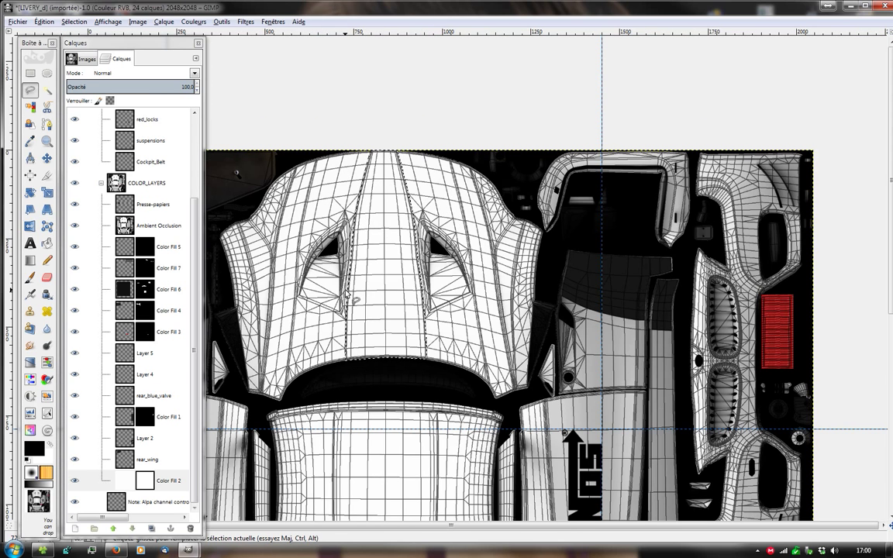
- Glance at the Sélection menu, then bring up the foreground colour editor, still black
scroll(346, 293, down, 1)
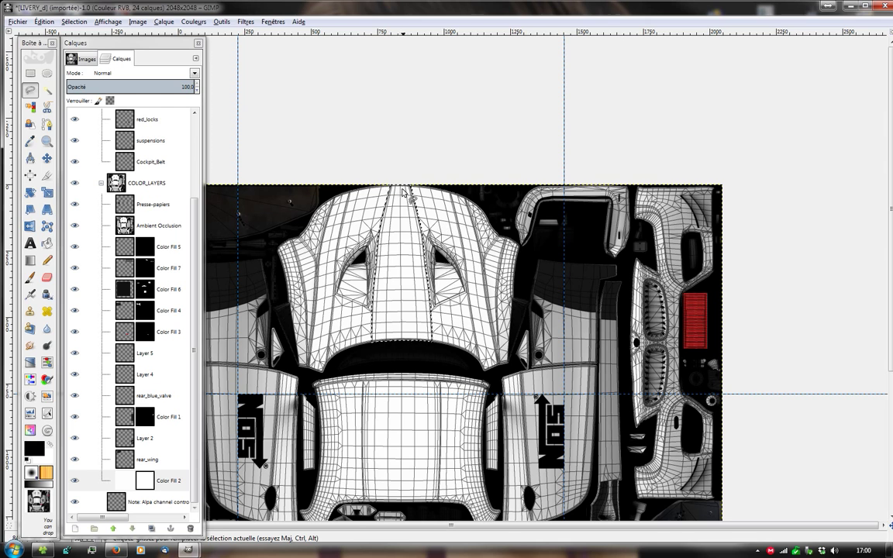
click(72, 22)
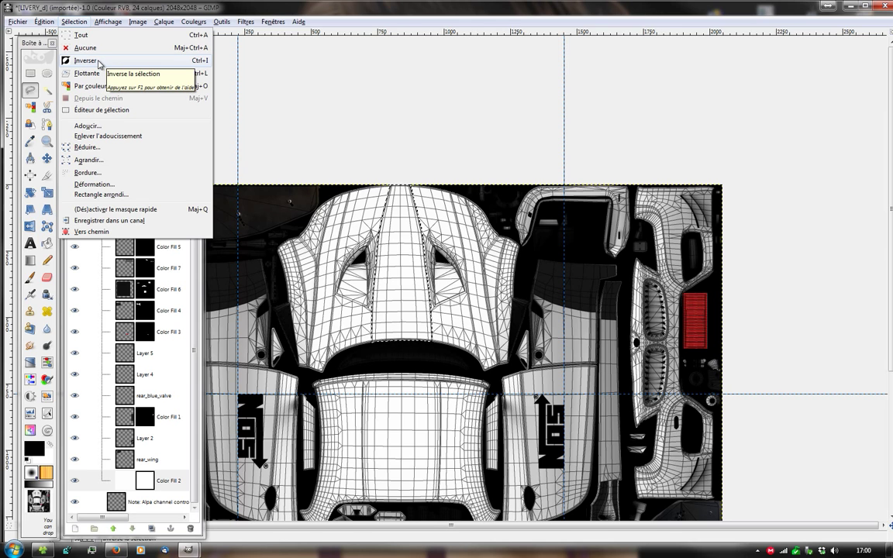
click(100, 61)
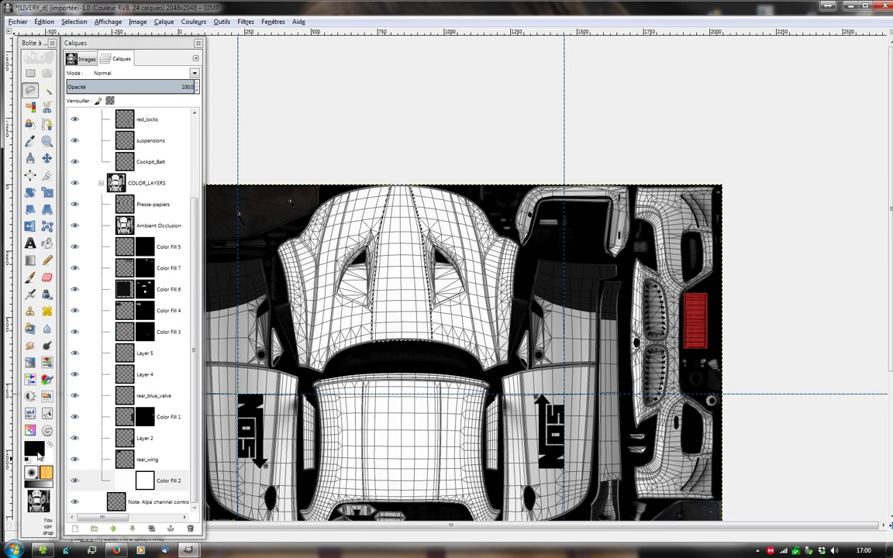
click(35, 453)
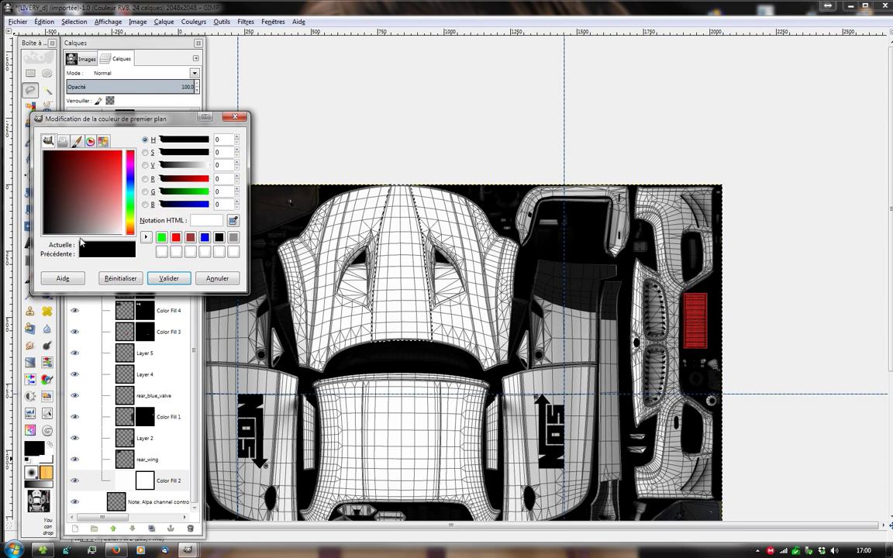
- Set the foreground colour to pure red from the colour history
click(177, 237)
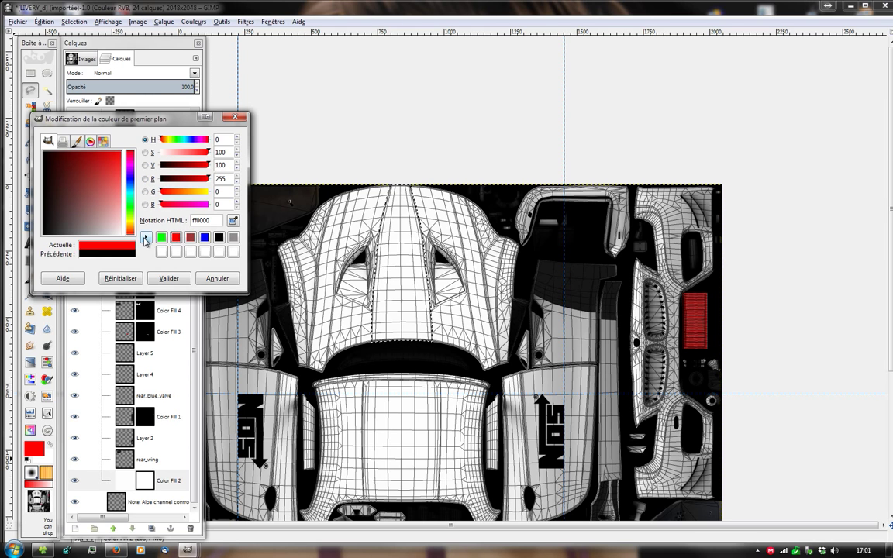
drag(106, 202, 110, 176)
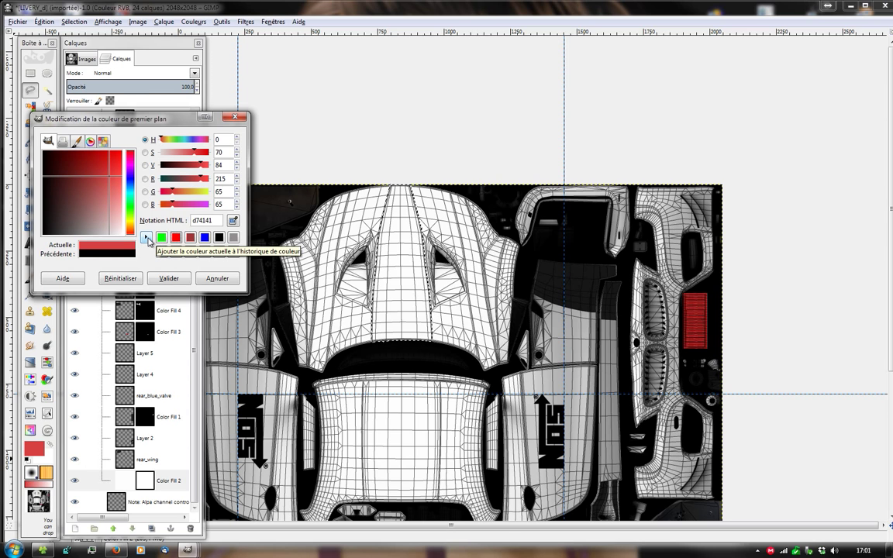
click(147, 238)
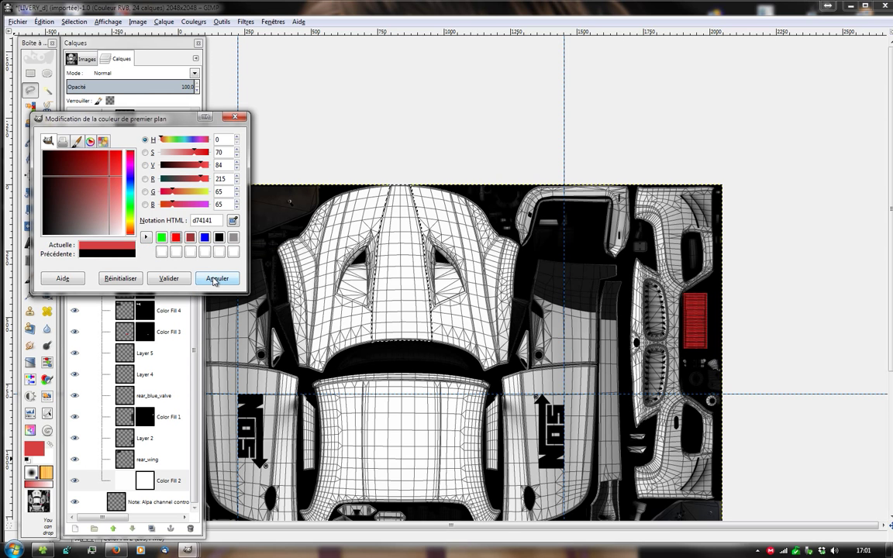
click(214, 279)
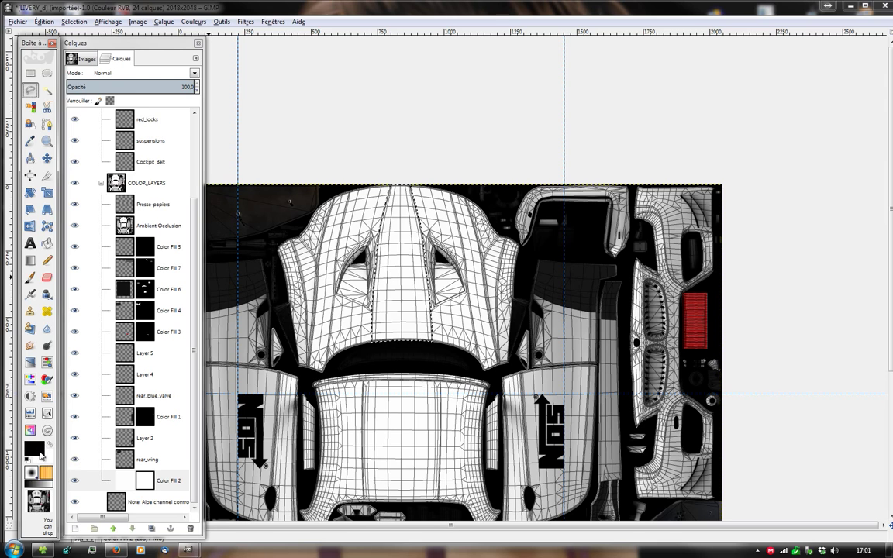
click(34, 448)
click(176, 237)
click(168, 278)
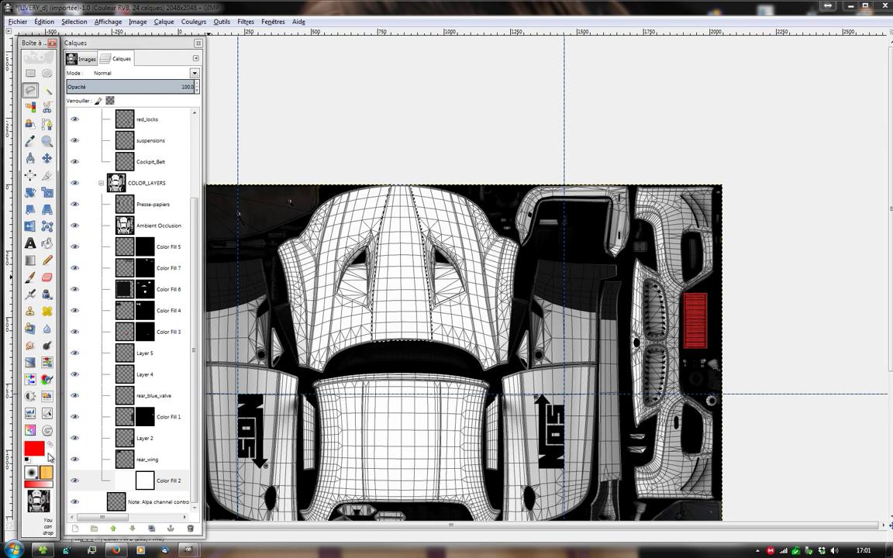
- Set the background colour to green, leaving red as the foreground after swapping back and forth
click(48, 454)
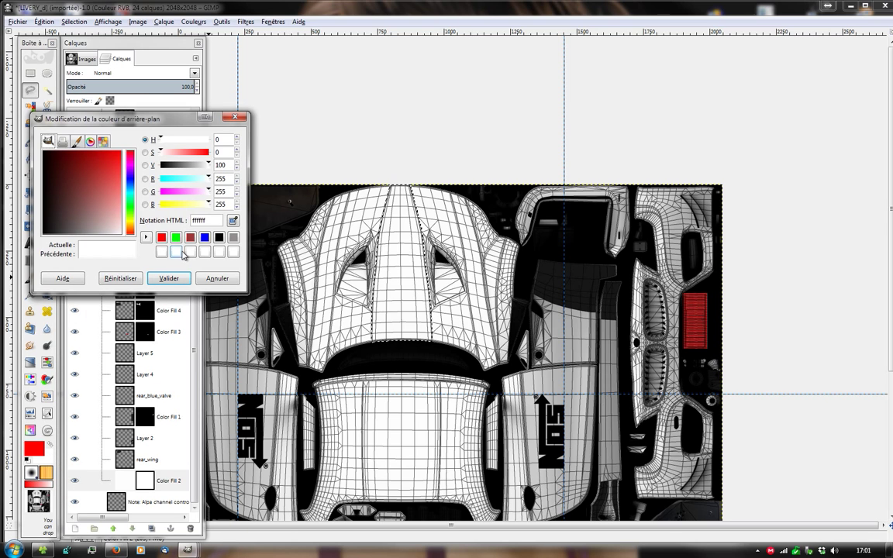
click(176, 236)
click(170, 279)
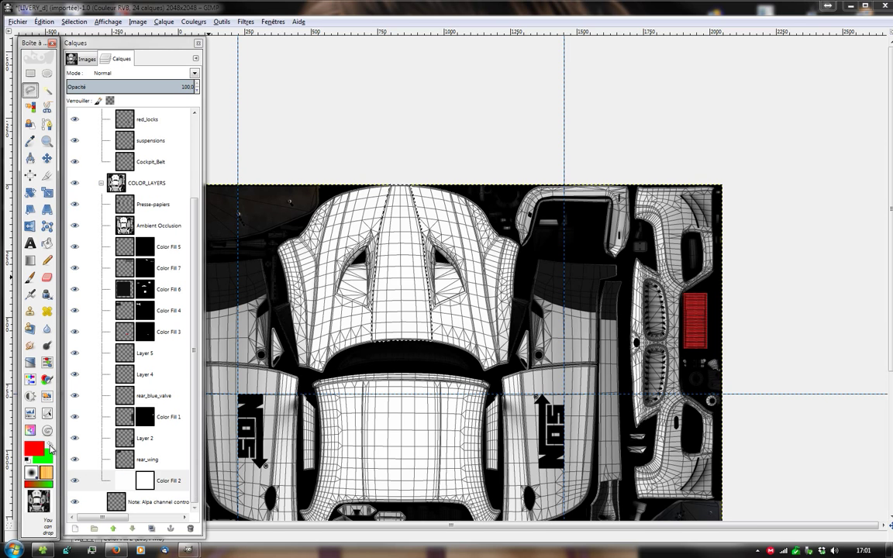
click(49, 447)
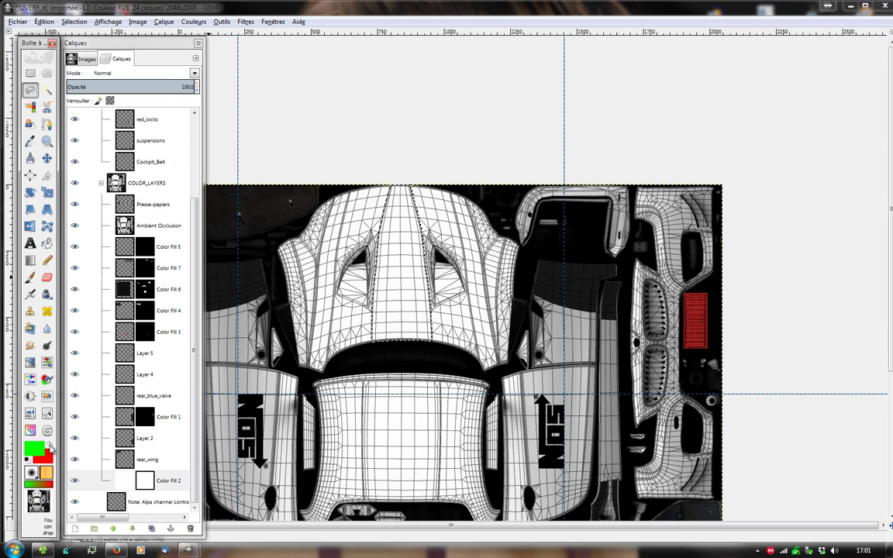
click(50, 447)
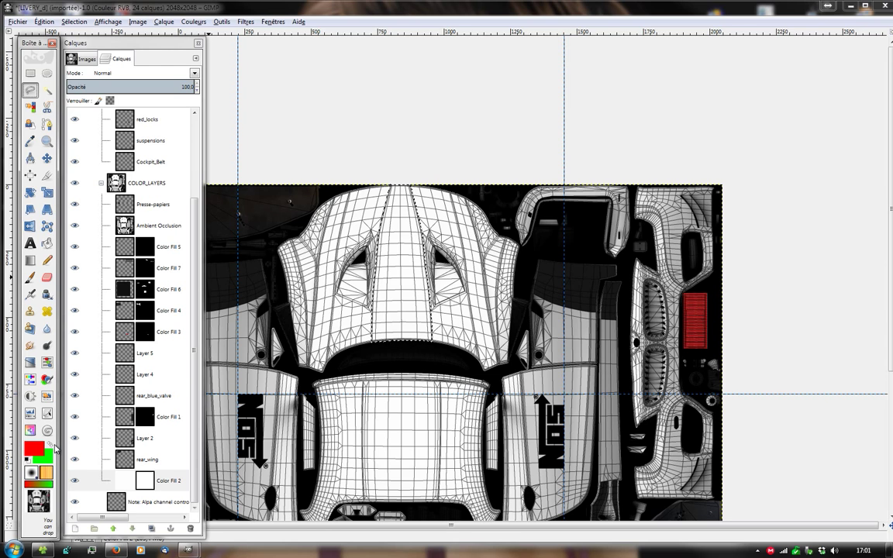
click(50, 447)
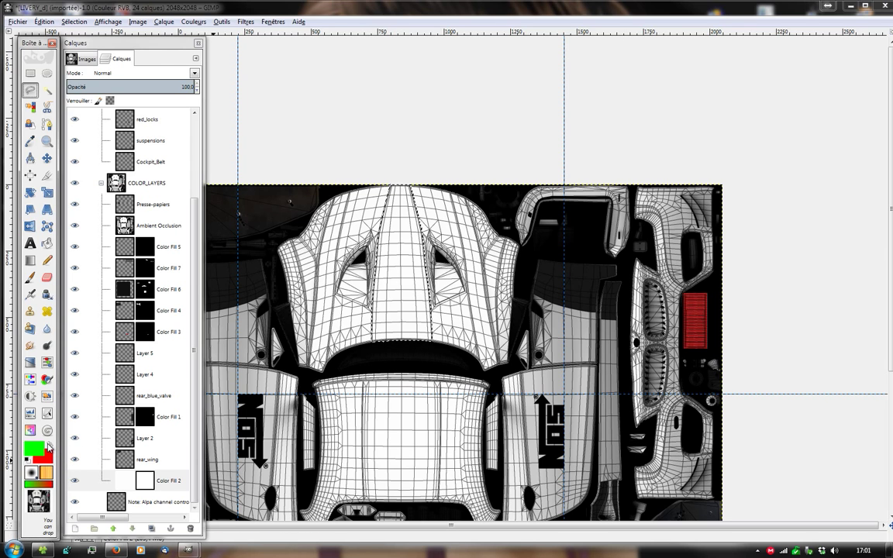
click(49, 447)
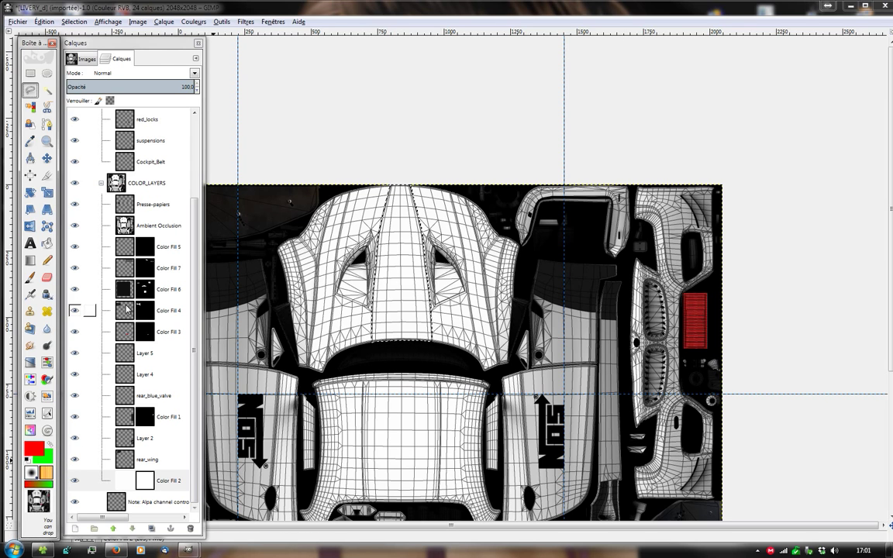
- Paint the selected hood stripe red with a size 117.77 Paintbrush
double_click(32, 277)
mouse_move(46, 202)
mouse_down()
mouse_move(248, 65)
mouse_move(157, 55)
mouse_up()
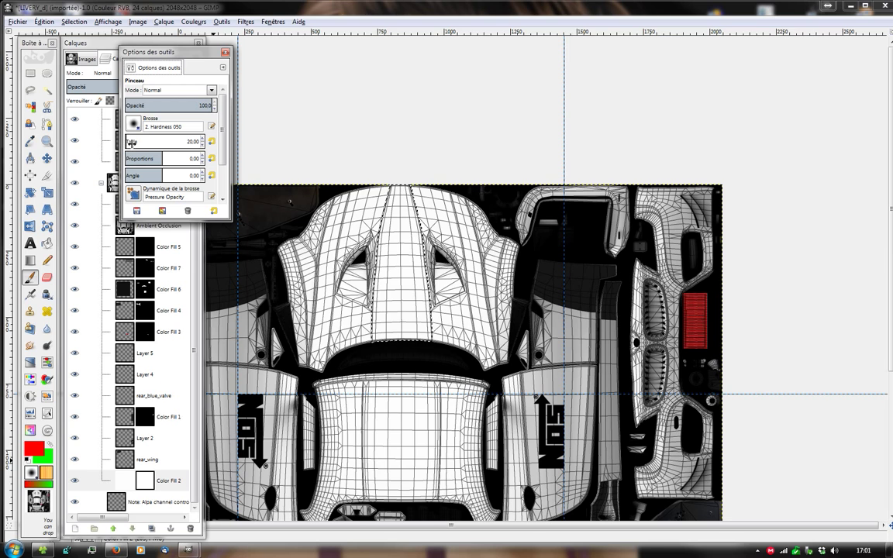
drag(130, 143, 186, 139)
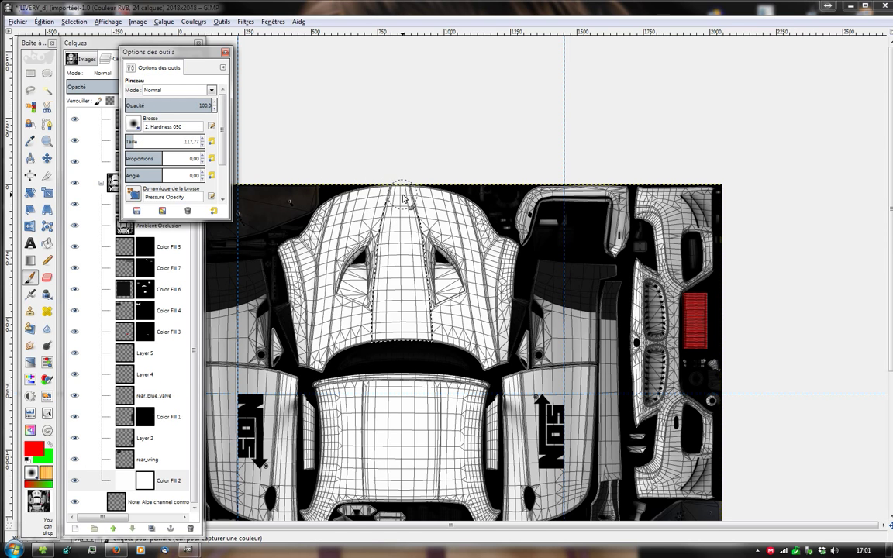
mouse_move(402, 195)
mouse_down()
mouse_move(411, 198)
mouse_move(392, 339)
mouse_move(411, 304)
mouse_move(334, 306)
mouse_up()
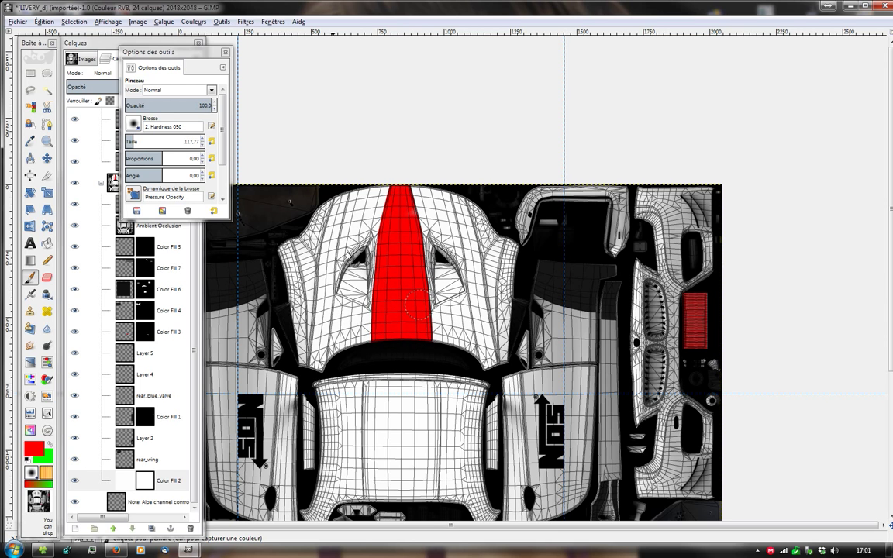
click(225, 52)
scroll(385, 303, down, 3)
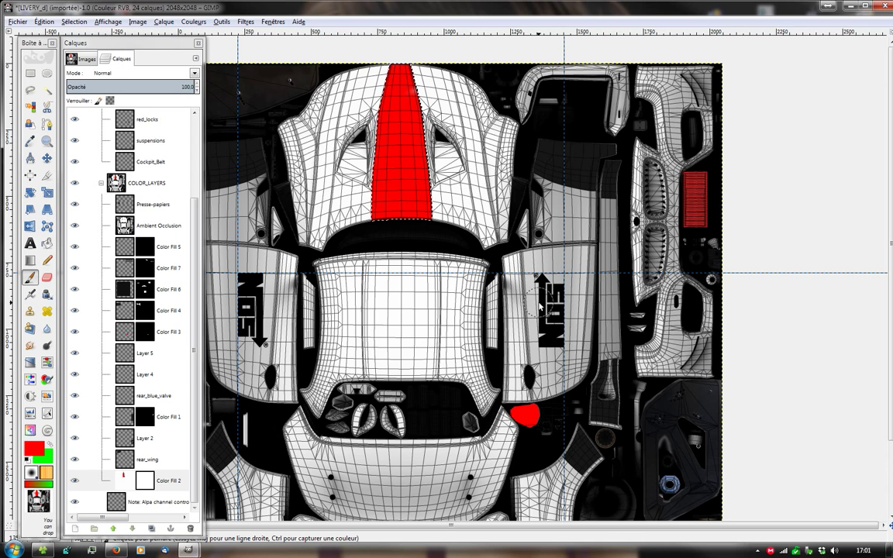
scroll(263, 314, down, 2)
ctrl+scroll(310, 263, down, 2)
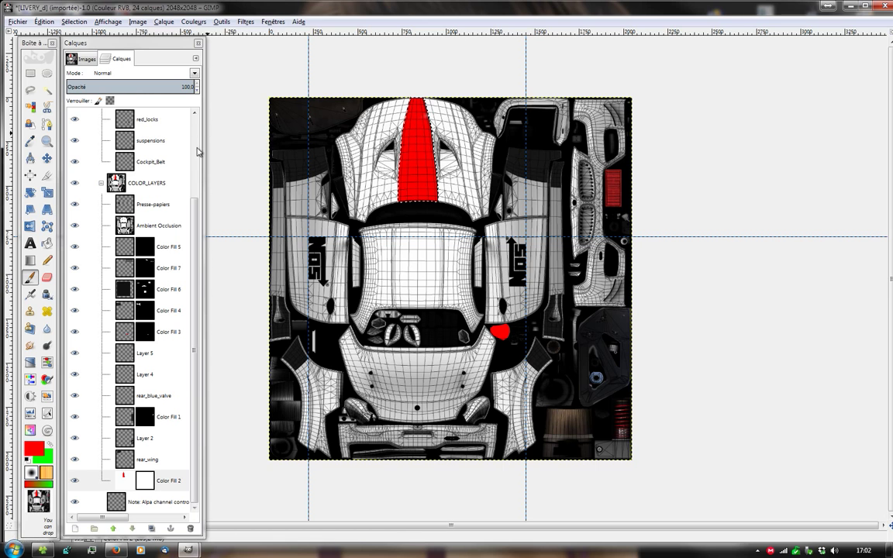
- Hide the WIREFRAME layer on LIVERY_d so the clean livery shows, then open the Fichier menu
click(202, 202)
scroll(203, 201, up, 2)
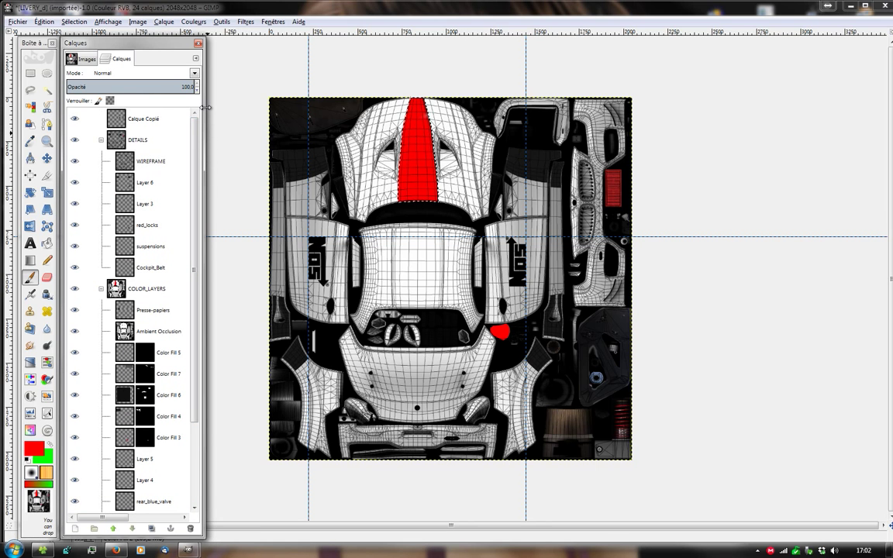
click(77, 163)
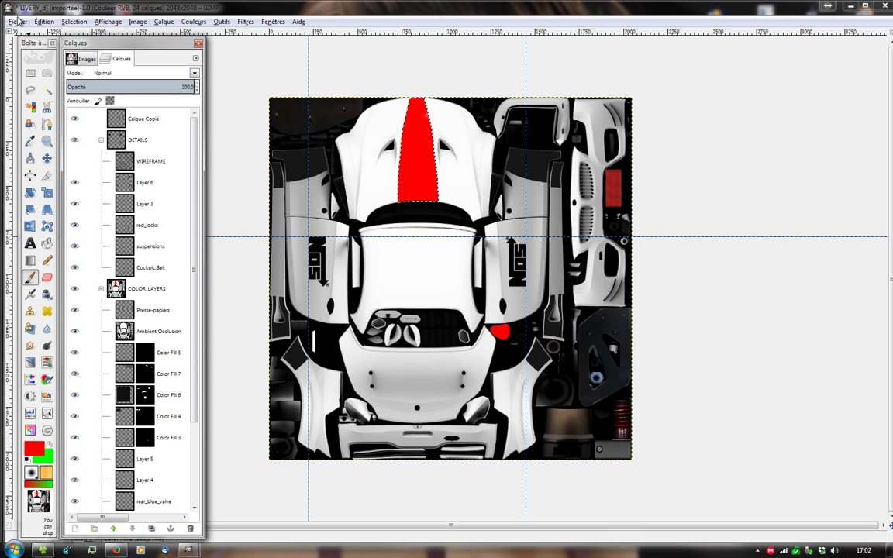
click(15, 21)
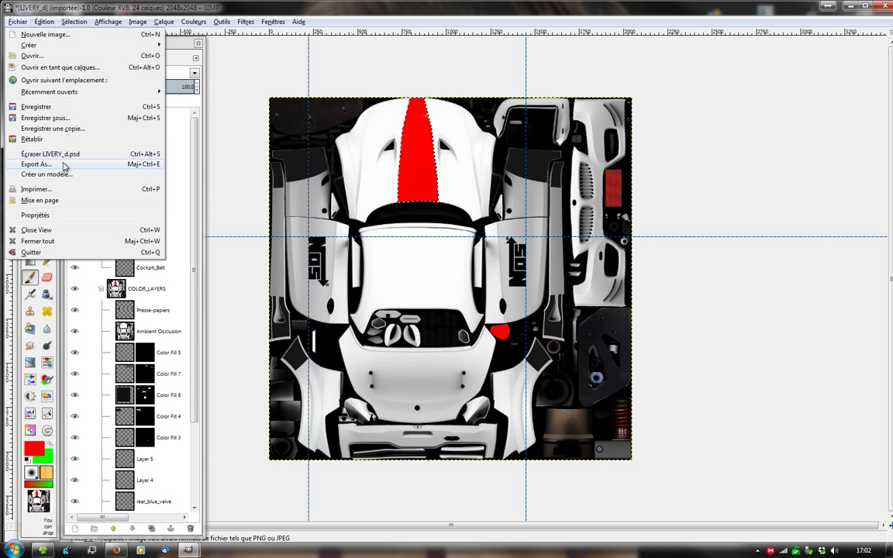
- Export the livery as LIVERY_dtest.psd, then close the image discarding unsaved changes
click(65, 165)
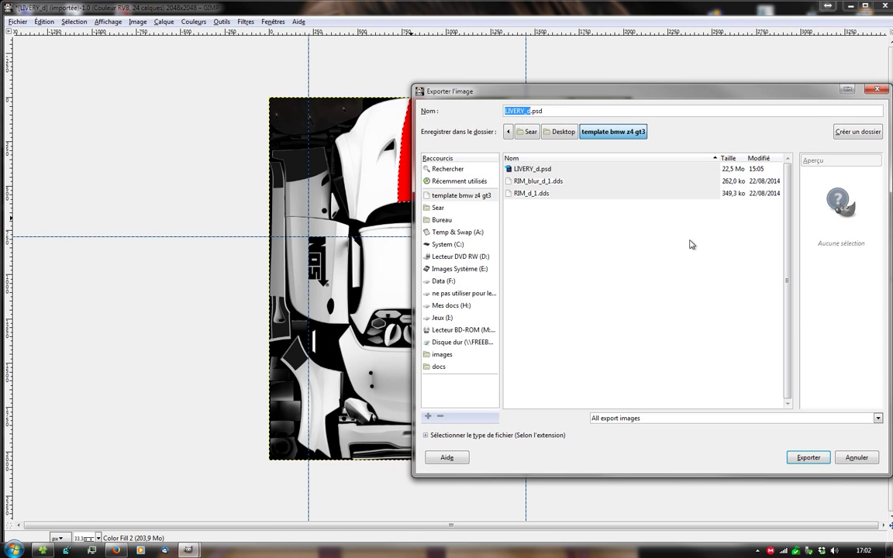
click(530, 111)
text(test)
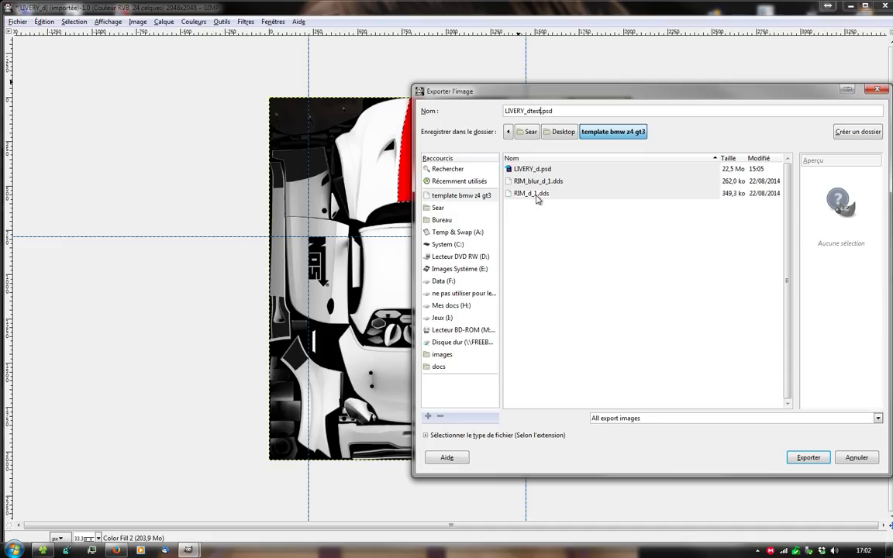
click(807, 457)
click(808, 458)
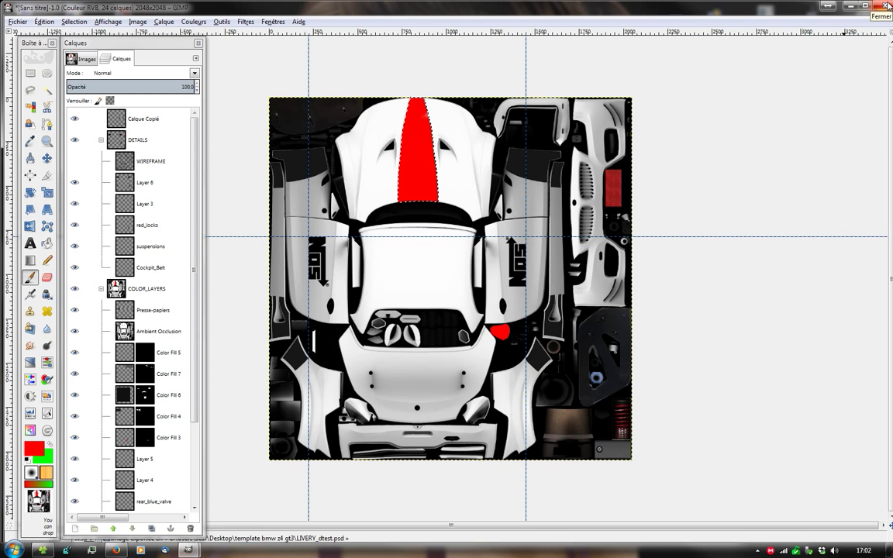
click(887, 6)
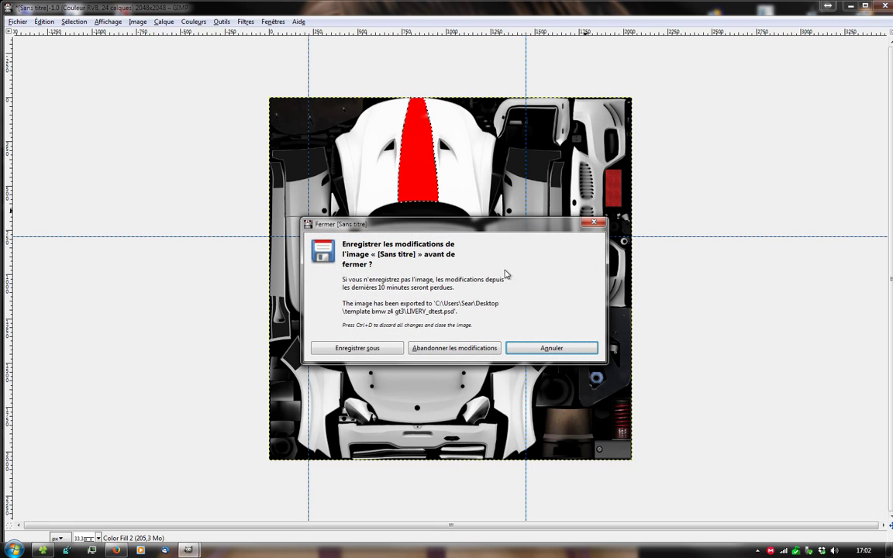
click(465, 344)
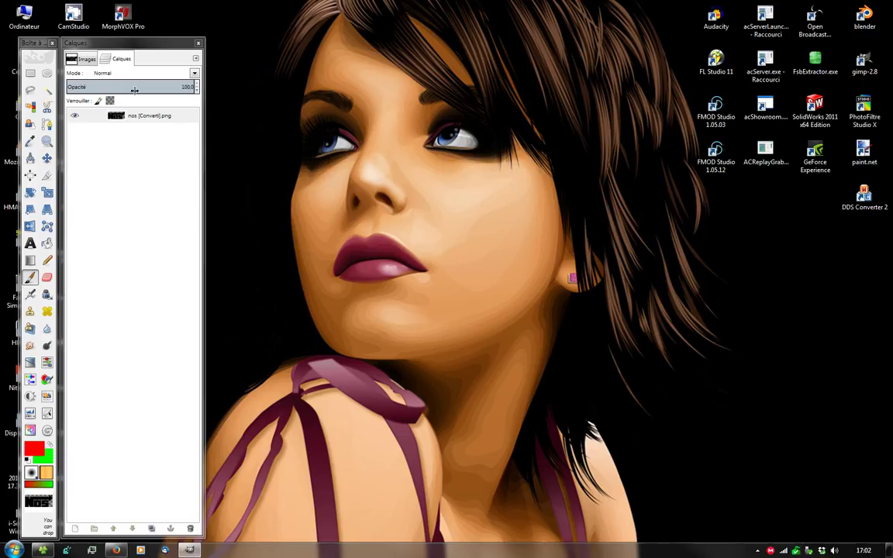
- Close the NOS logo image, quit GIMP with Ctrl+Q, and start DDS Converter 2
click(189, 549)
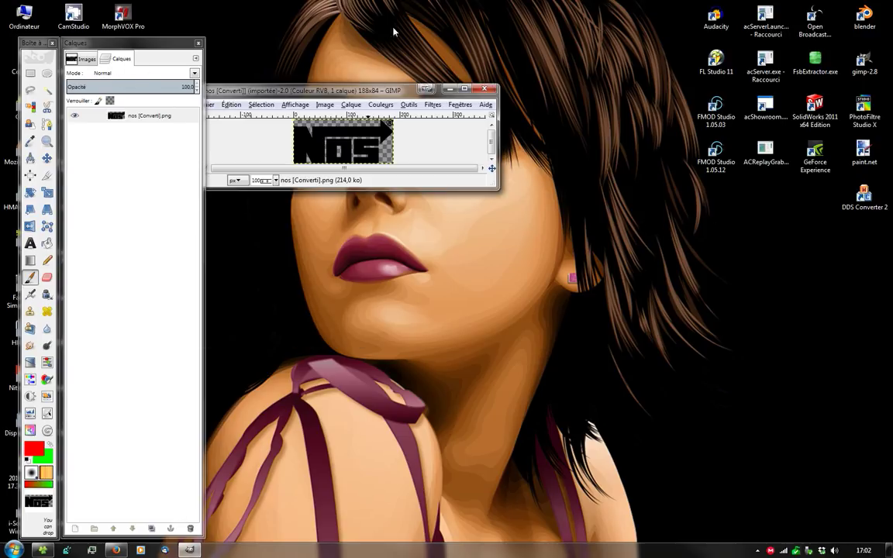
click(492, 90)
drag(738, 83, 717, 87)
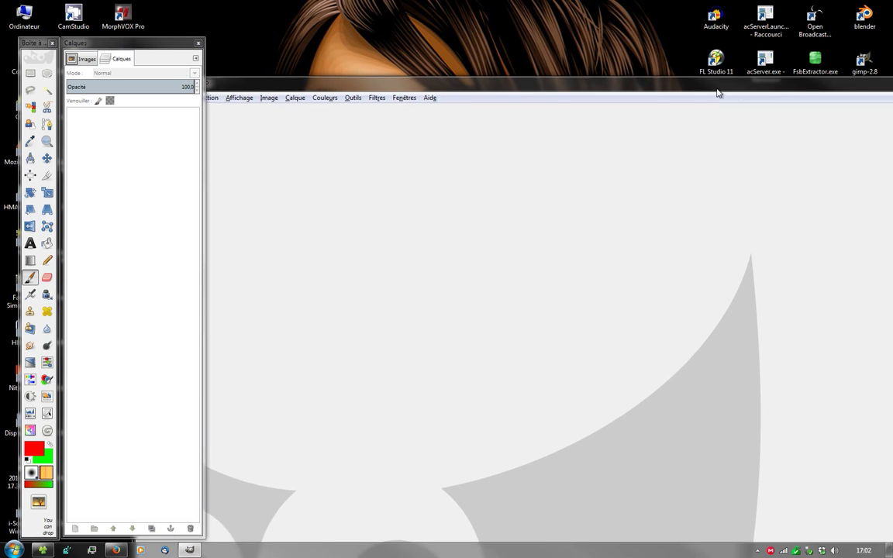
key(ctrl+q)
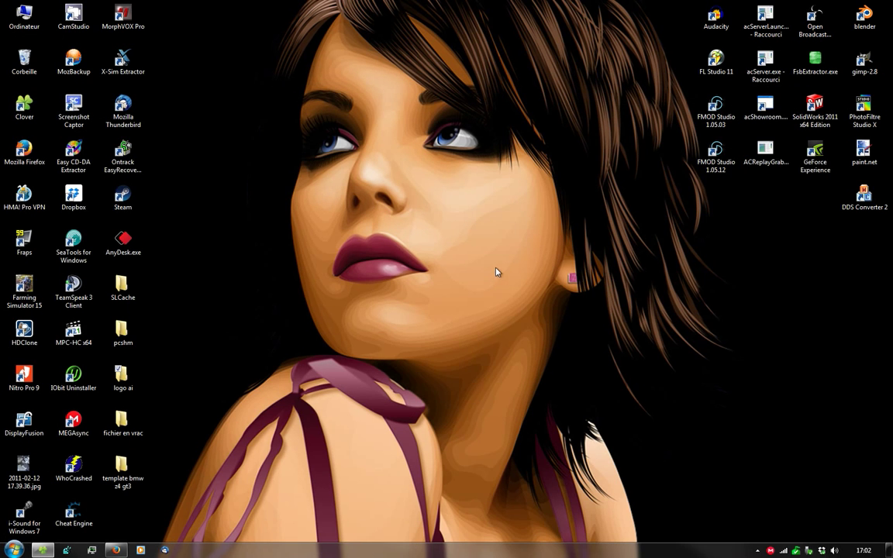
double_click(864, 200)
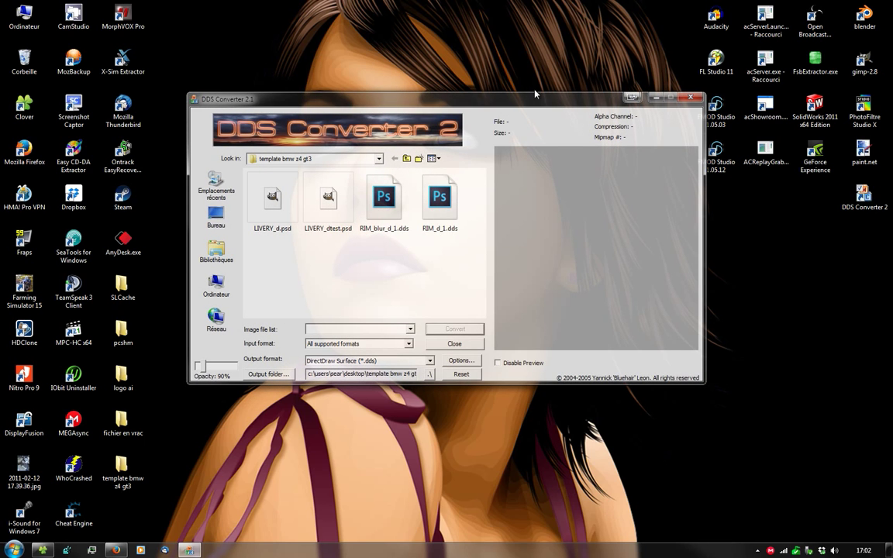
drag(550, 106, 543, 94)
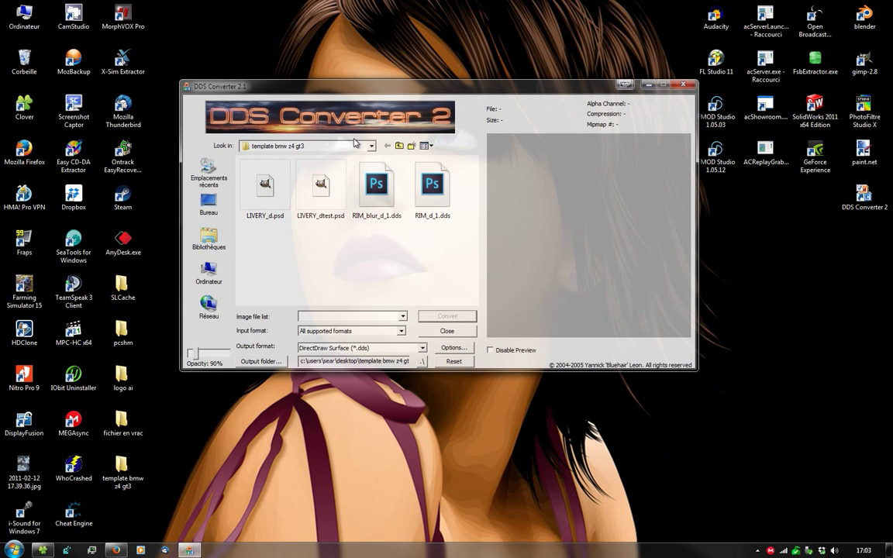
click(454, 347)
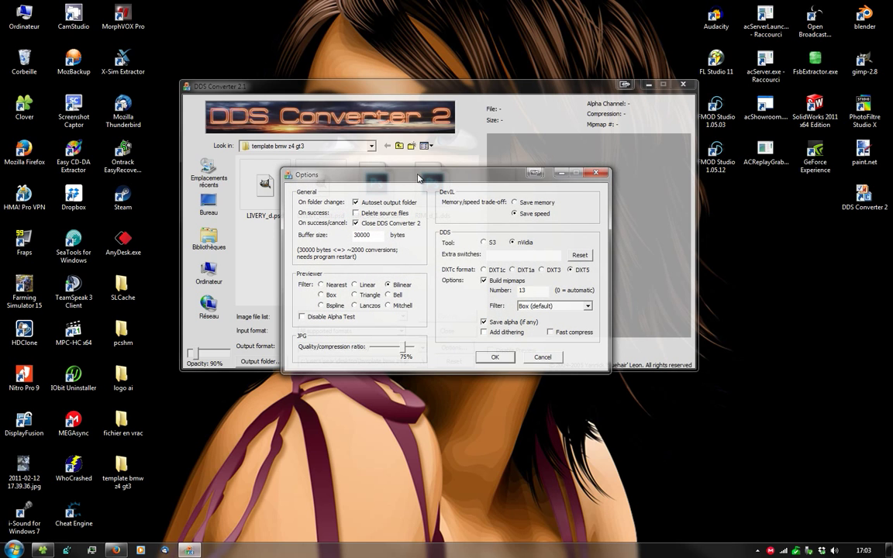
drag(434, 175, 437, 144)
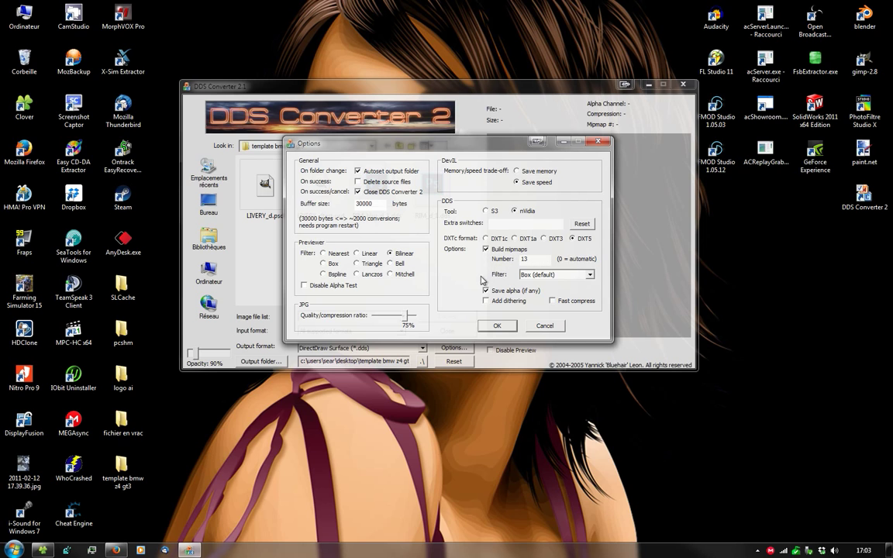
click(497, 326)
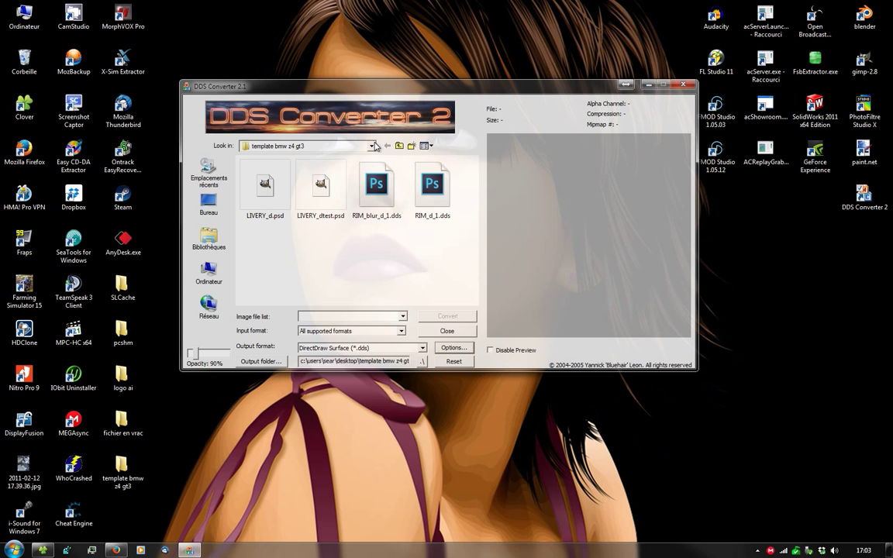
click(373, 145)
- Convert LIVERY_dtest.psd from the template bmw z4 gt3 folder to DDS, then close the converter
click(273, 302)
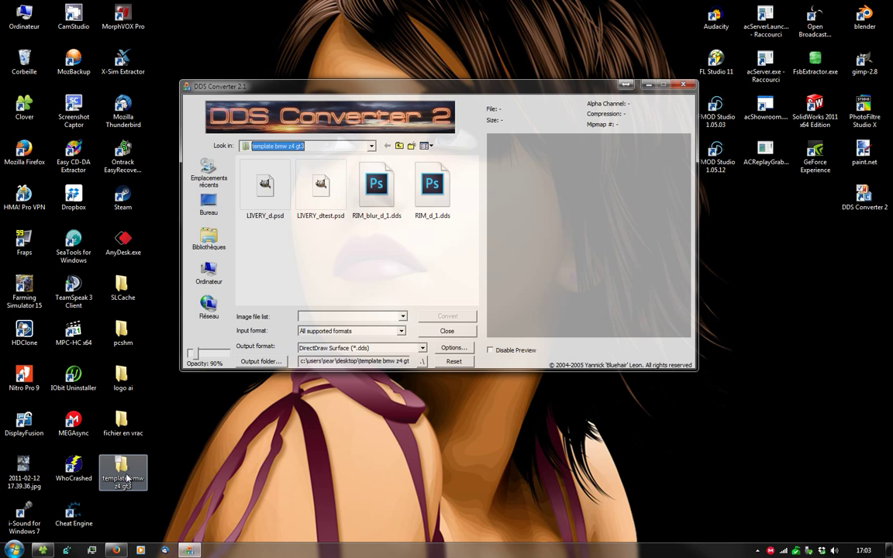
click(304, 175)
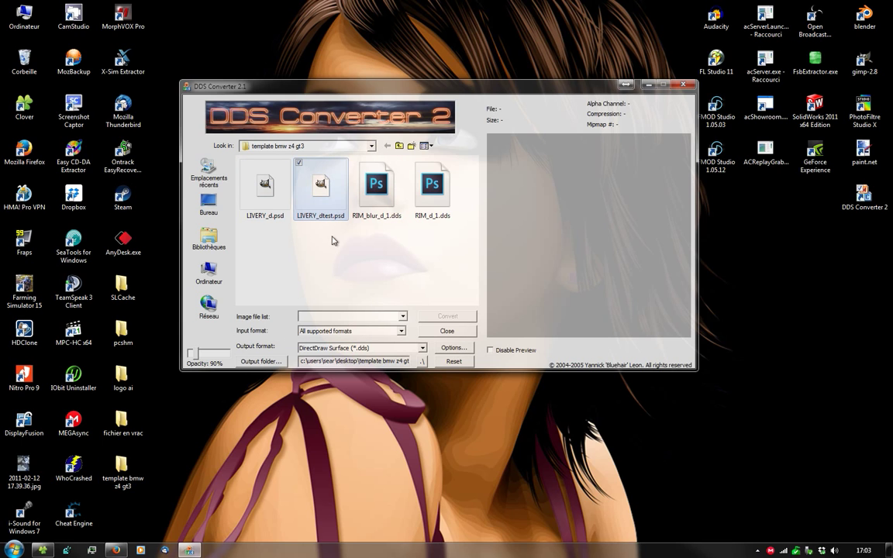
click(339, 318)
click(335, 315)
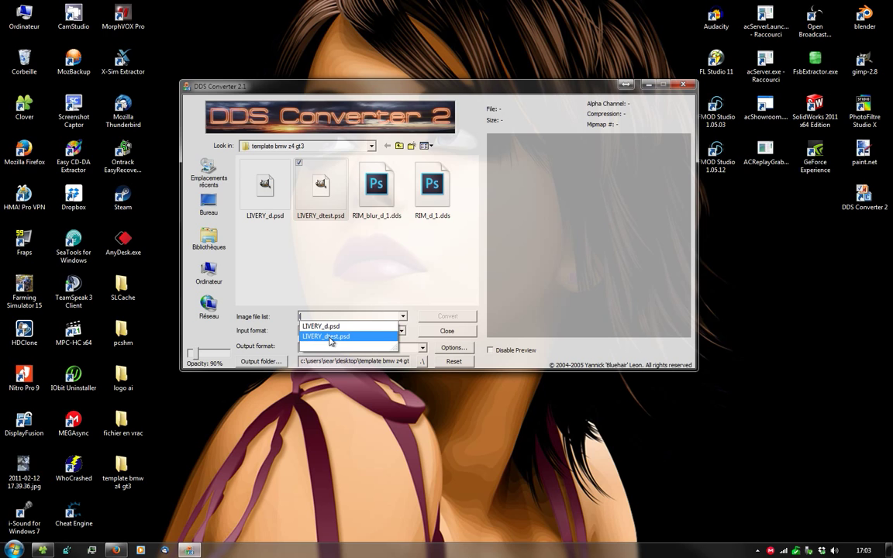
click(330, 338)
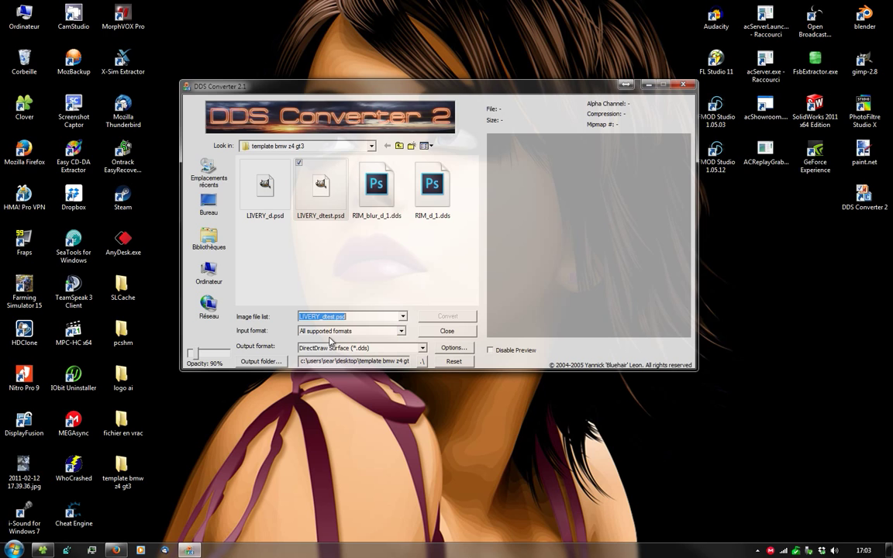
double_click(322, 189)
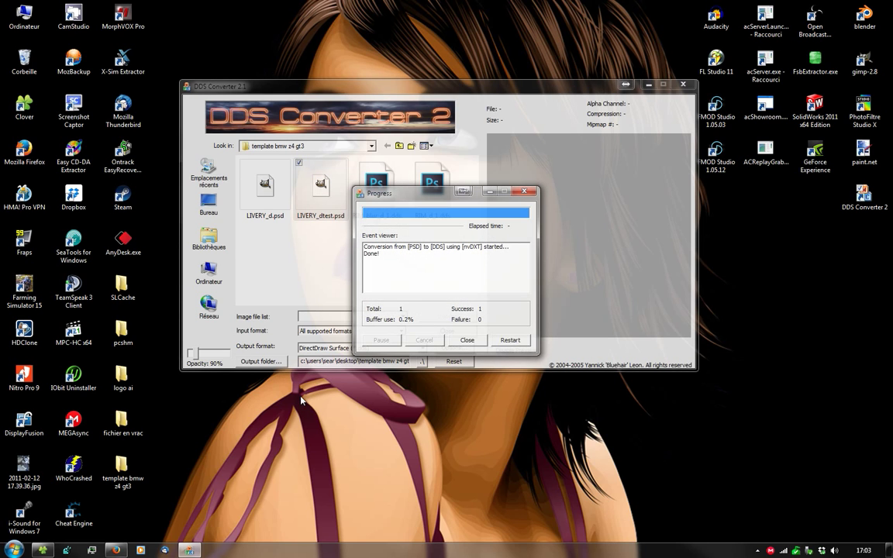
key(alt+F4)
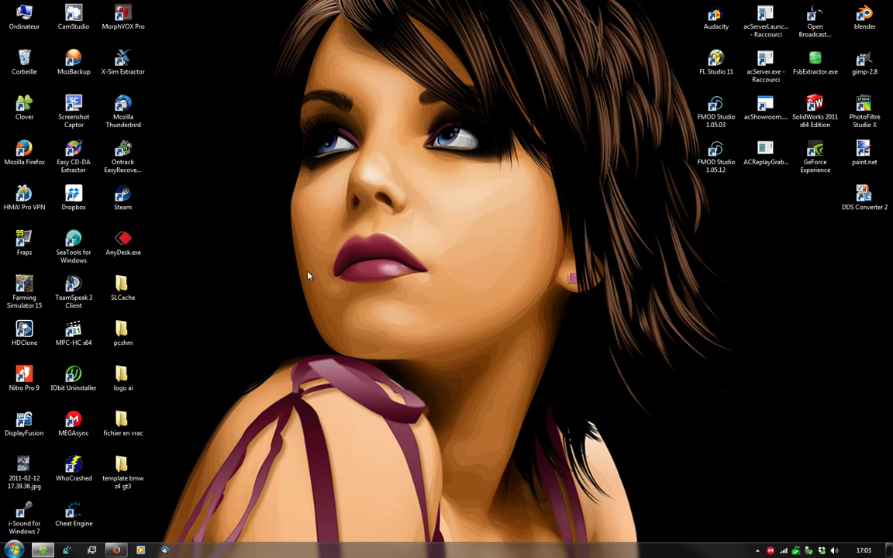
- Check the new LIVERY_dtest.dds in the template folder, then browse to assettocorsa\content\cars
double_click(122, 471)
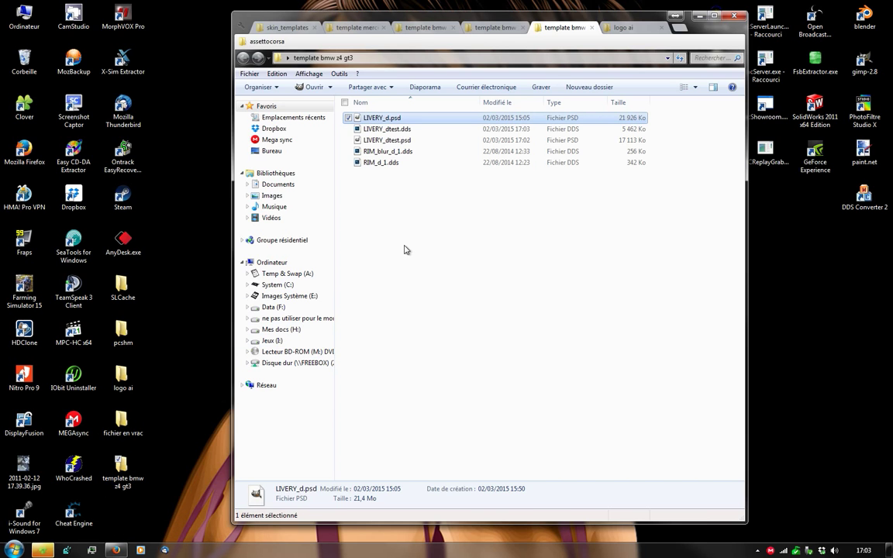
click(393, 131)
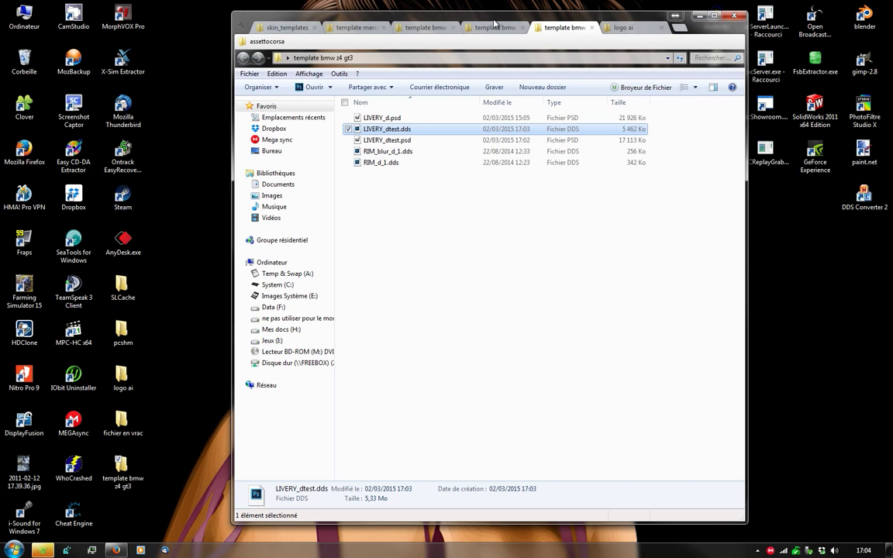
click(280, 29)
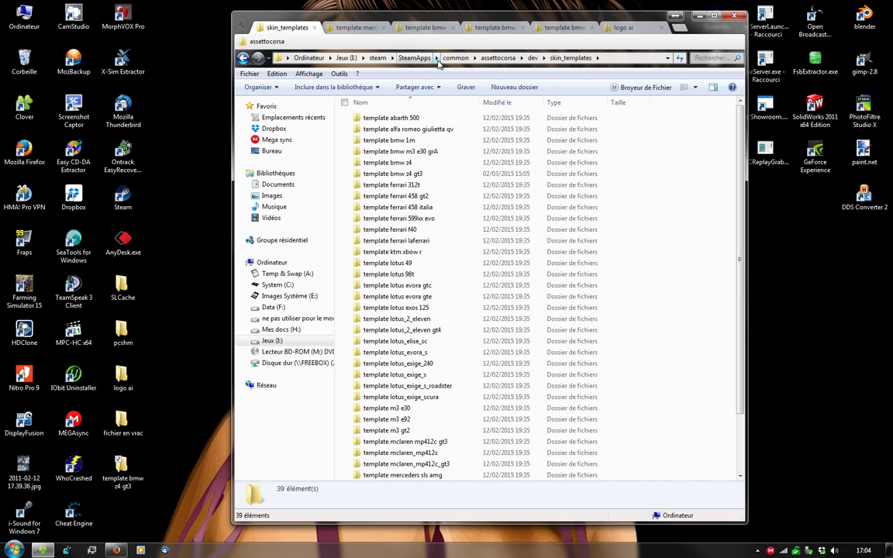
click(492, 59)
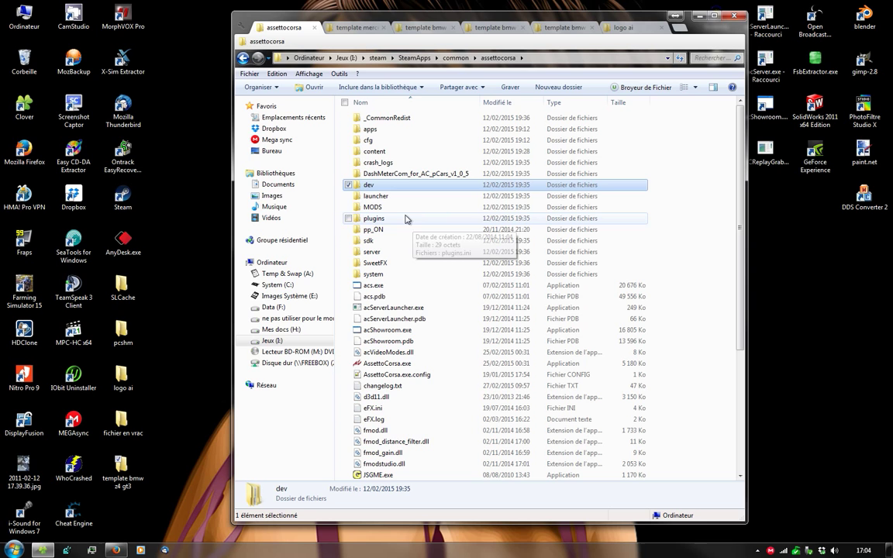
double_click(372, 151)
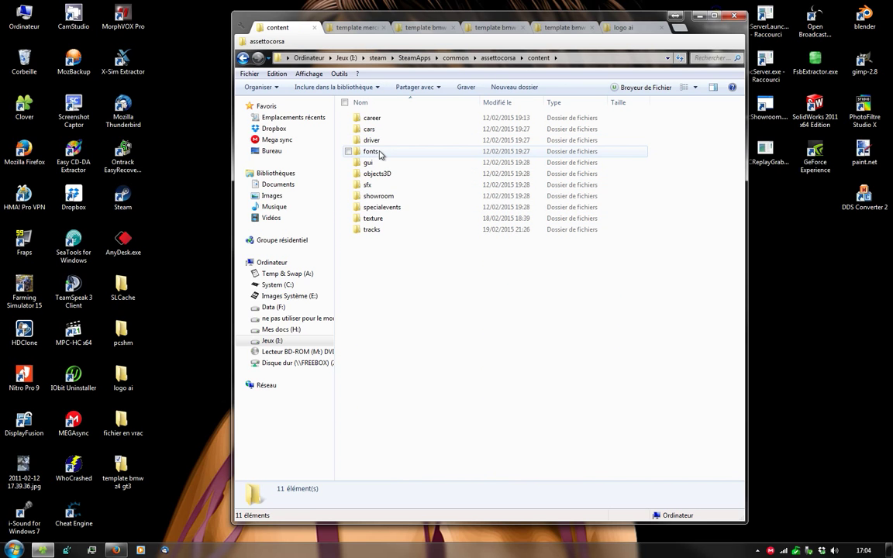
double_click(372, 129)
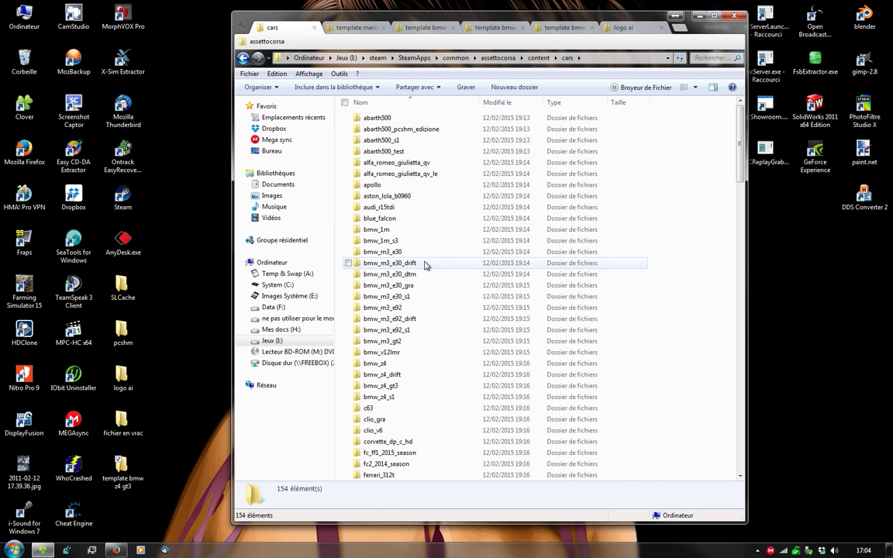
- Create a new folder named test inside bmw_z4_gt3\skins
click(390, 387)
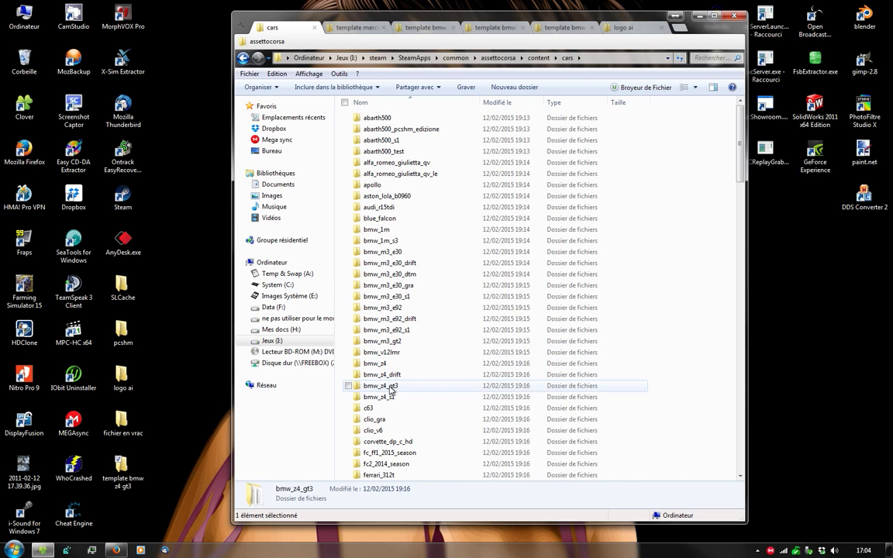
double_click(390, 387)
double_click(372, 142)
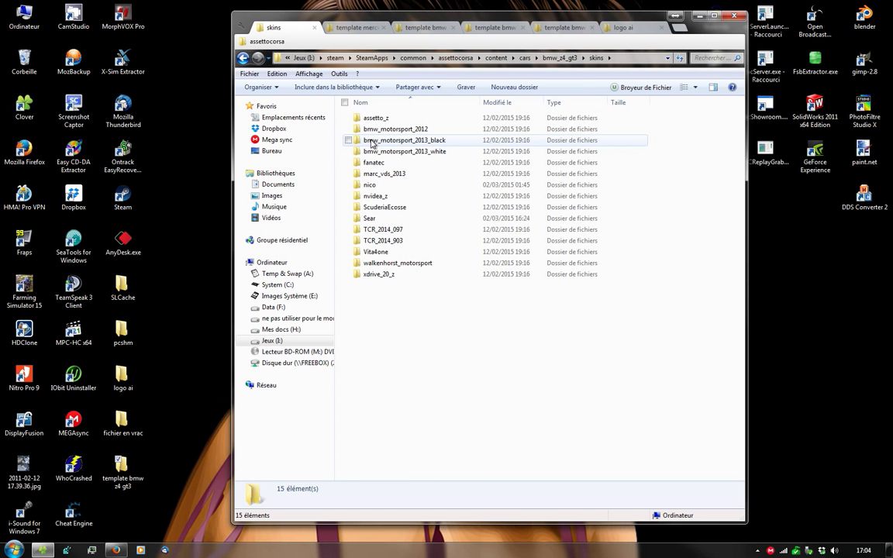
click(514, 87)
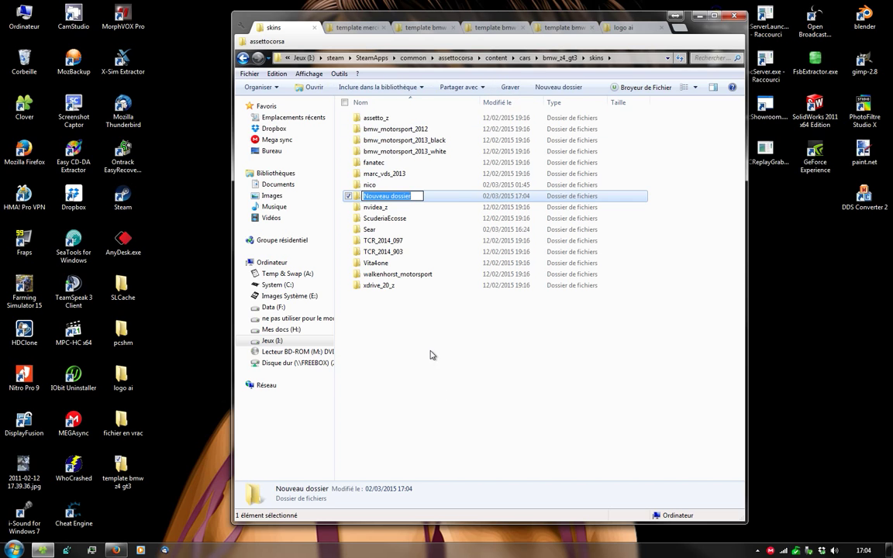
text(test)
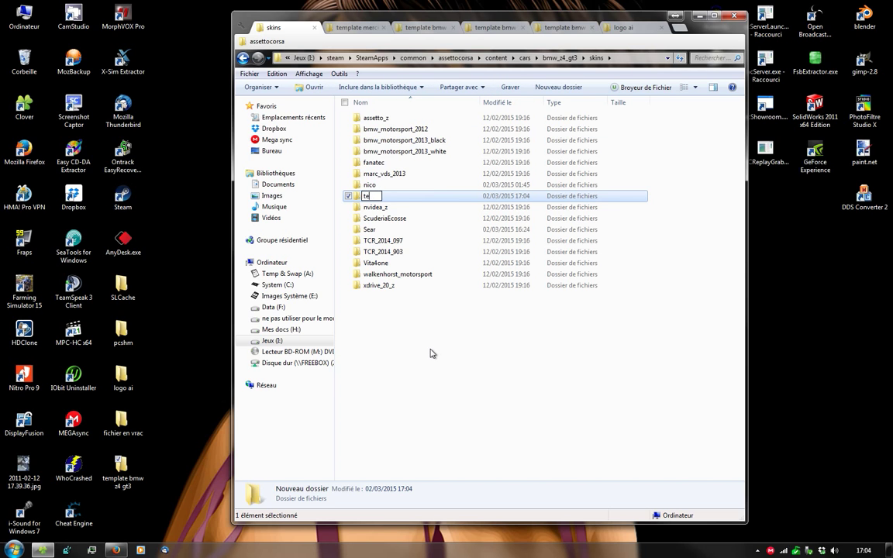
key(Return)
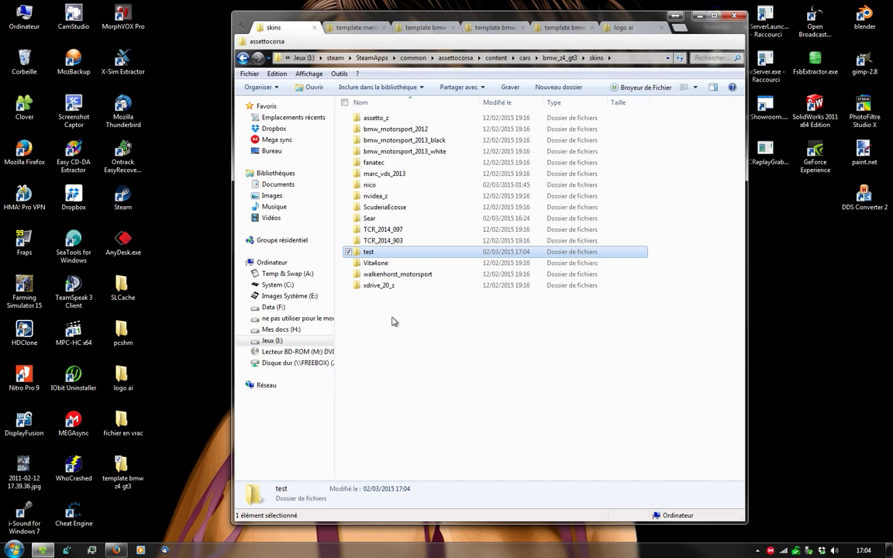
mouse_move(403, 140)
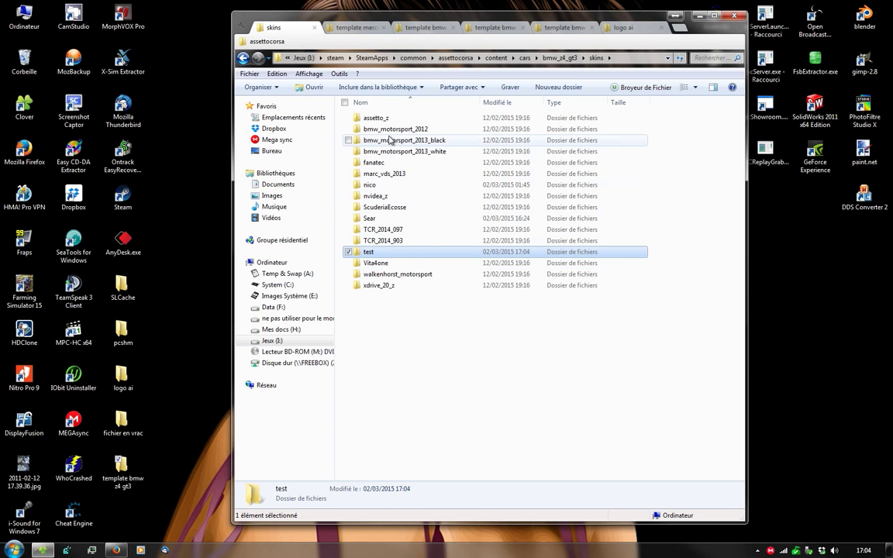
double_click(391, 129)
- Copy all 14 bmw_motorsport_2012 skin files into the empty test folder
drag(416, 308, 370, 116)
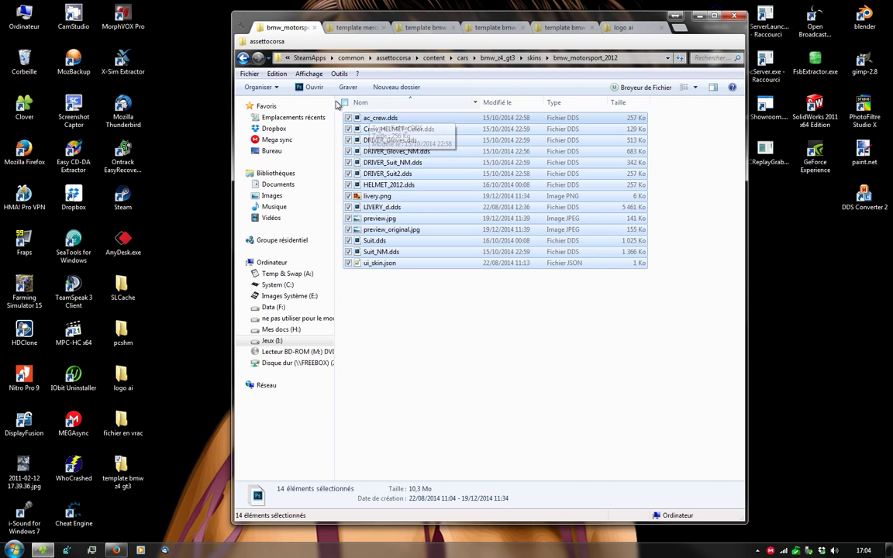
click(242, 59)
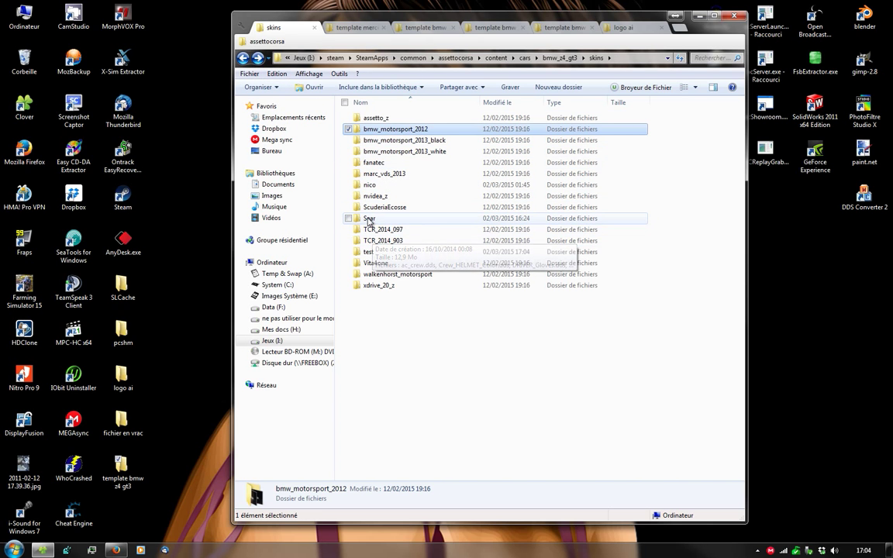
double_click(369, 252)
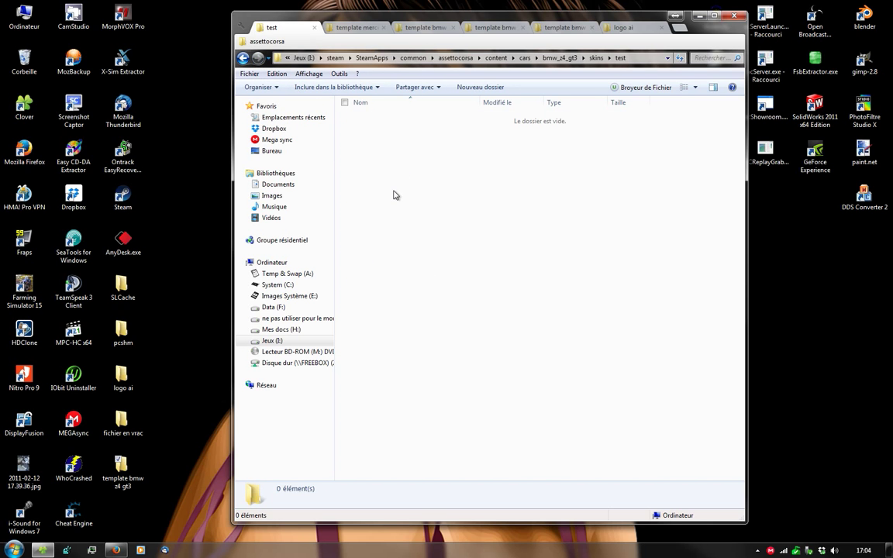
key(ctrl+v)
click(433, 335)
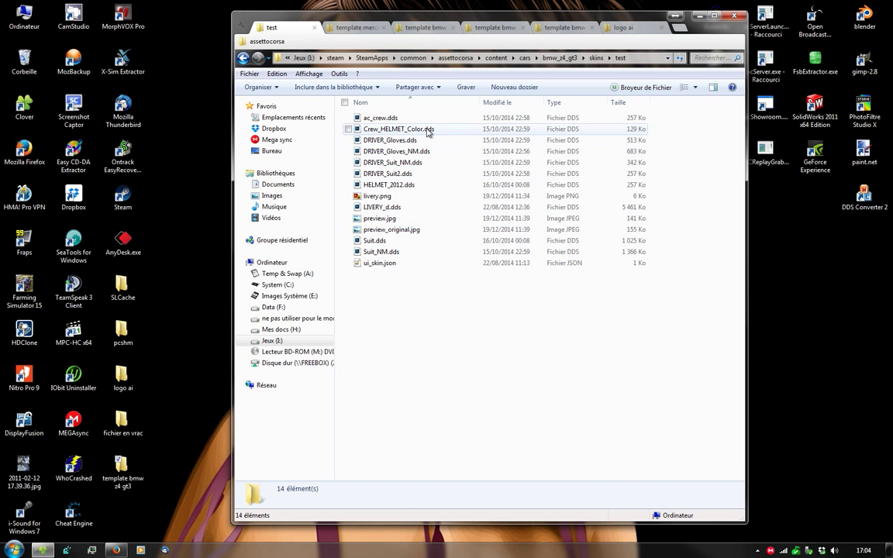
- Copy LIVERY_dtest.dds from the template bmw z4 gt3 folder
click(383, 208)
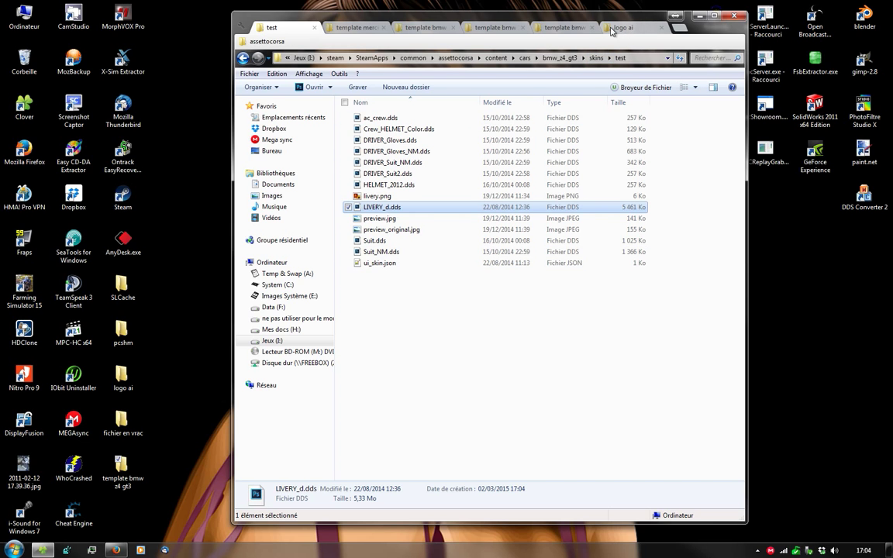
click(120, 469)
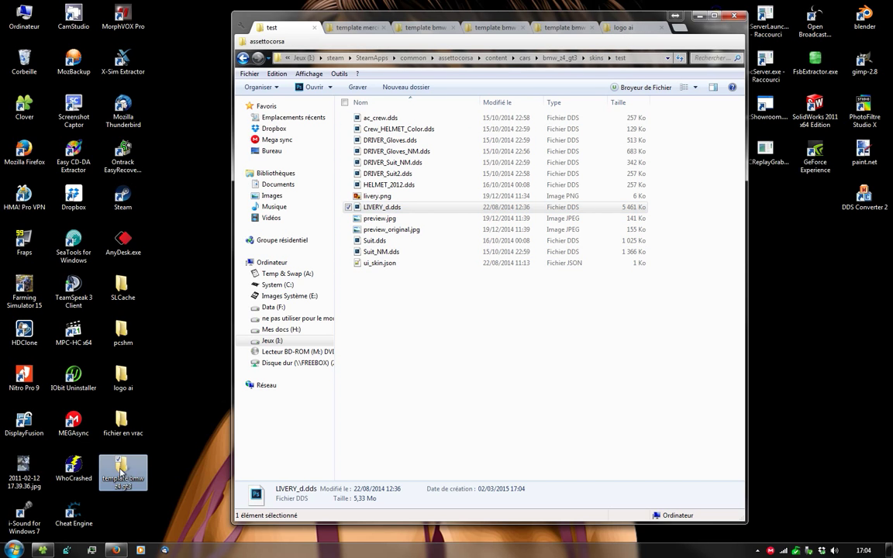
double_click(120, 471)
right_click(380, 130)
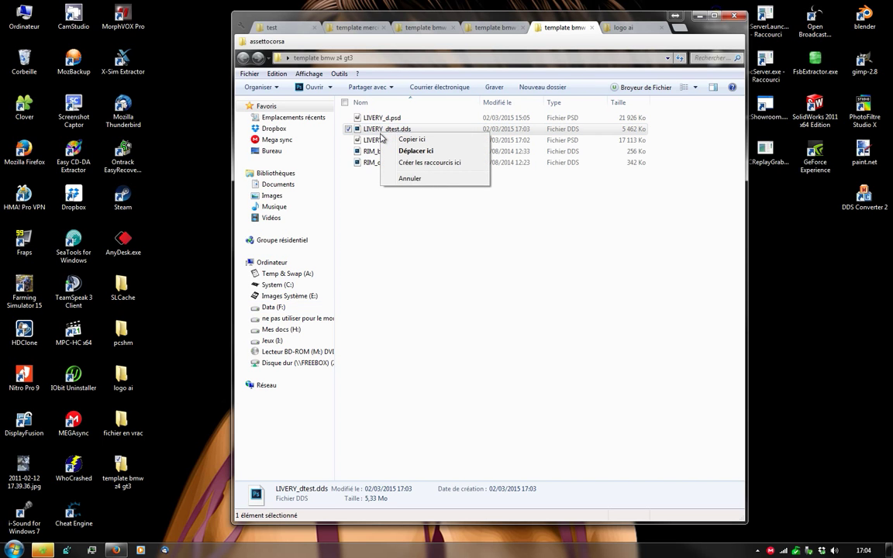
right_click(376, 128)
click(422, 284)
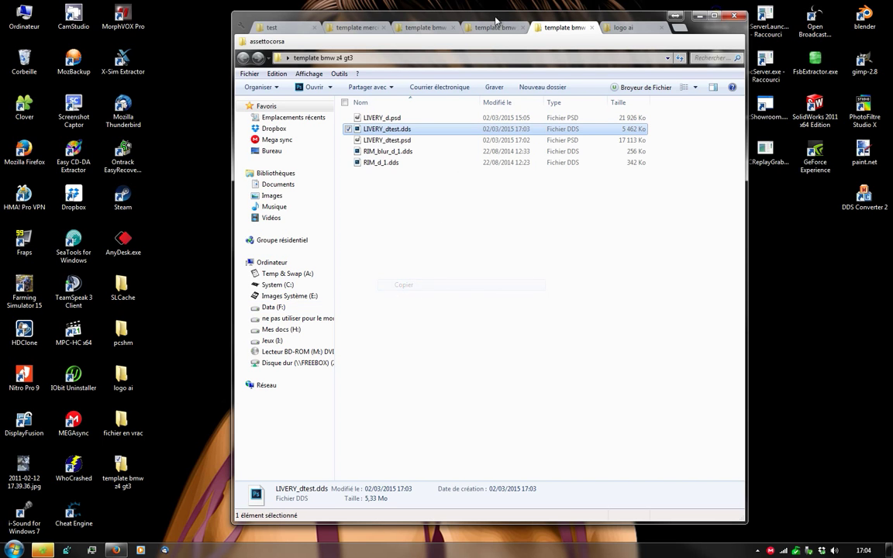
- Paste LIVERY_dtest.dds into test and delete the old LIVERY_d.dds
click(279, 27)
right_click(375, 306)
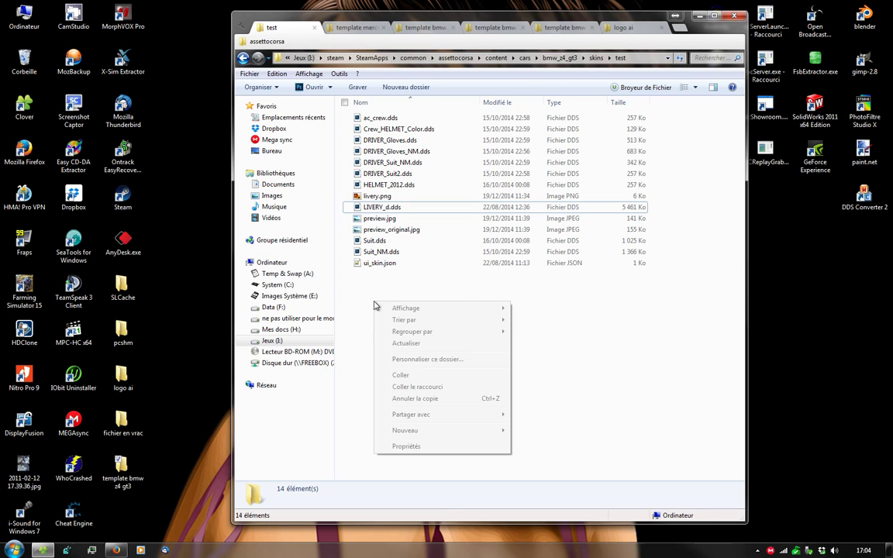
click(401, 375)
right_click(375, 209)
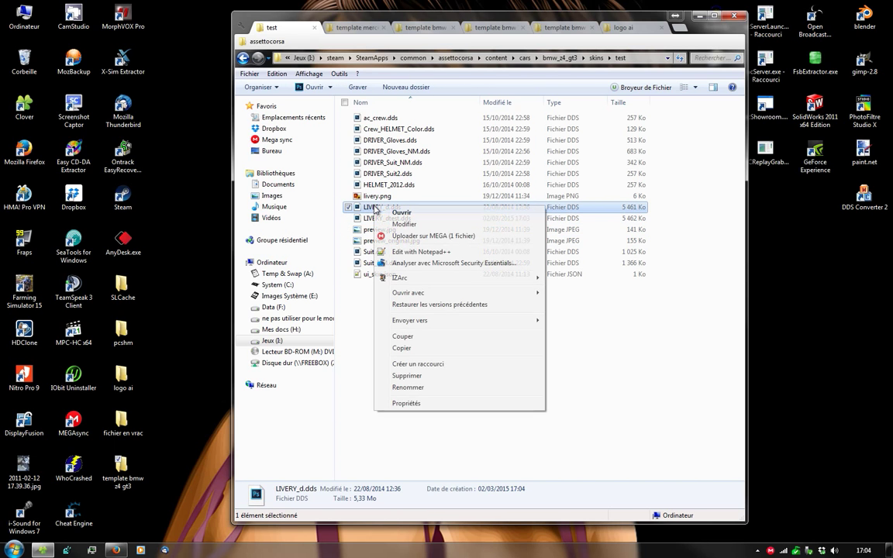
click(521, 375)
- Rename LIVERY_dtest.dds to LIVERY_d.dds in the test folder
click(392, 209)
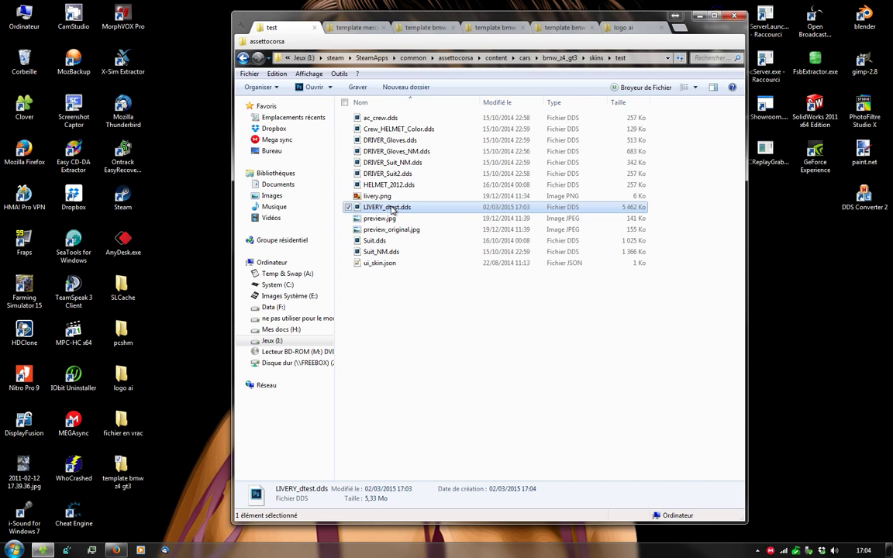
click(391, 210)
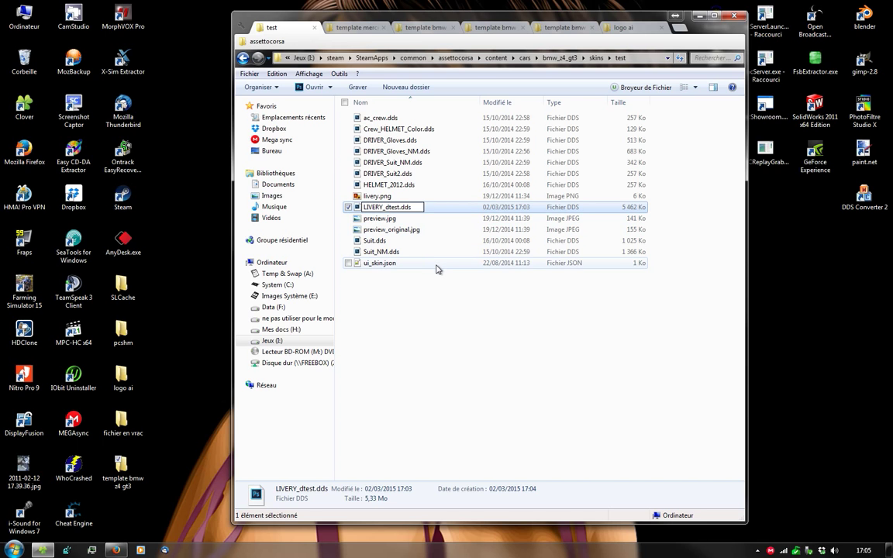
key(Delete)
key(Delete)
key(Delete)
click(379, 284)
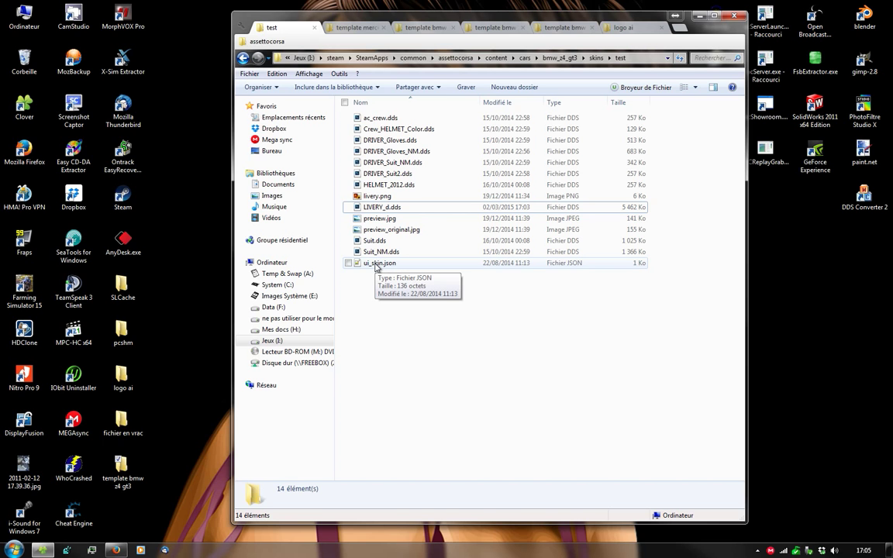
click(375, 266)
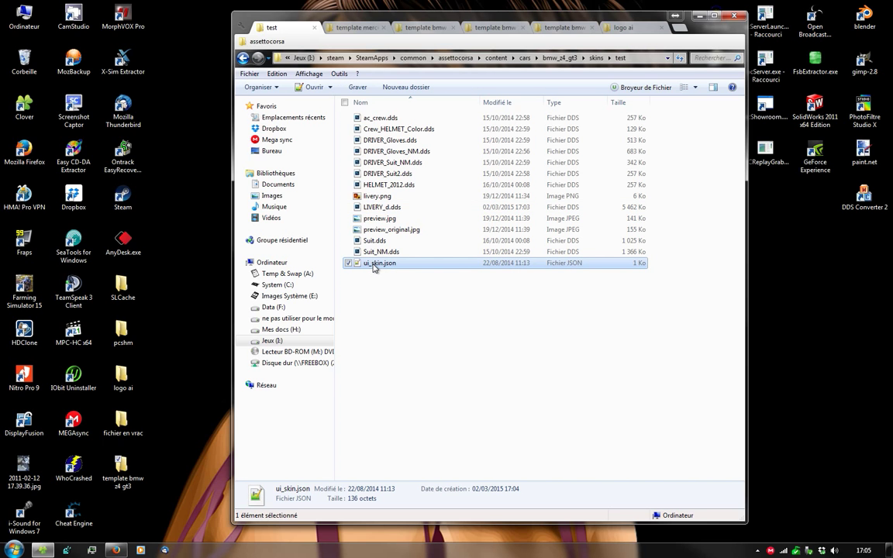
- Edit ui_skin.json: skinname test, drivername testeur, country france, number 10; save and close
double_click(375, 266)
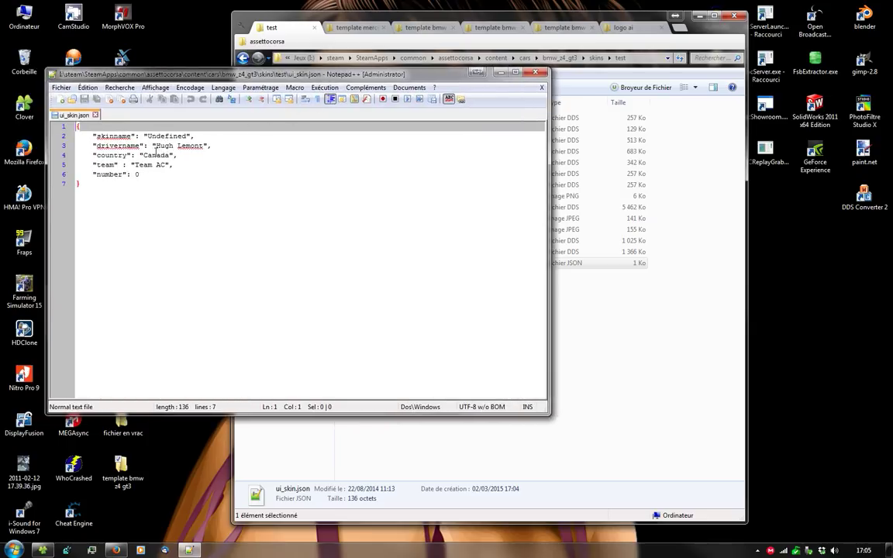
drag(147, 137, 186, 135)
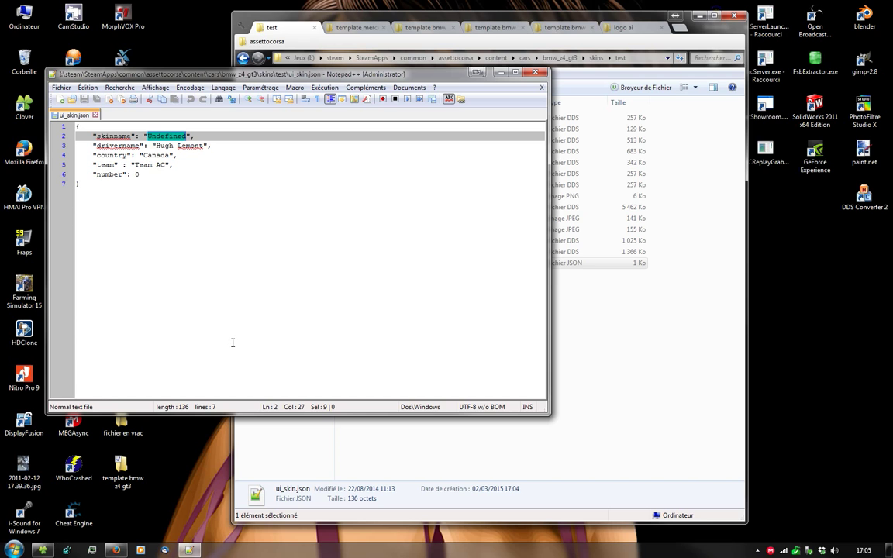
text(te)
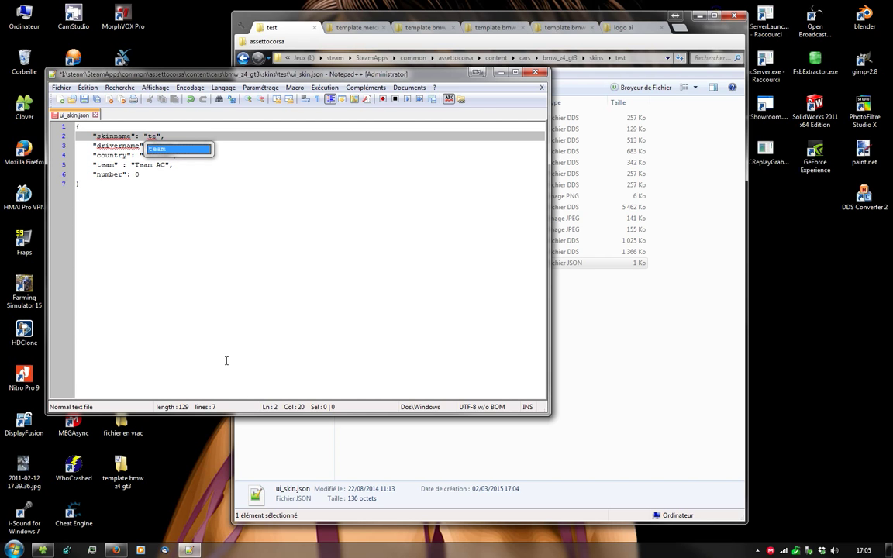
text(st)
drag(156, 145, 203, 145)
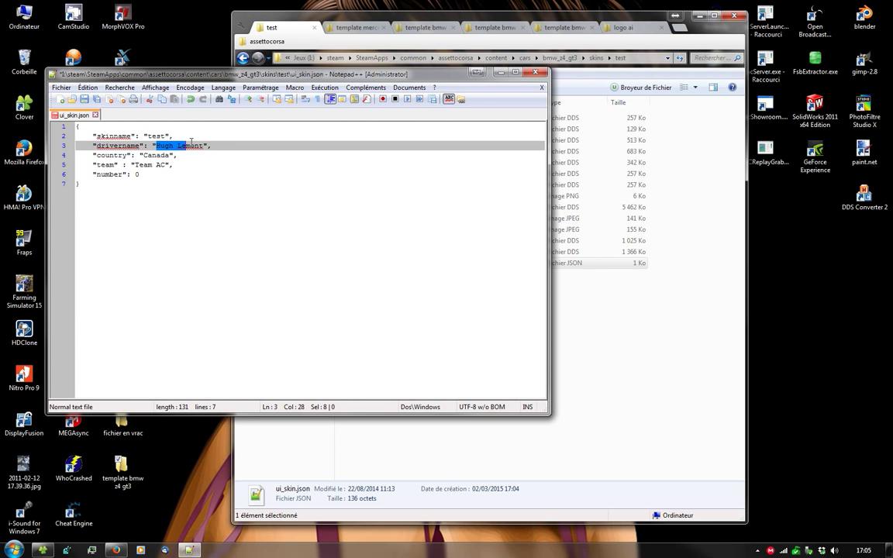
text(te)
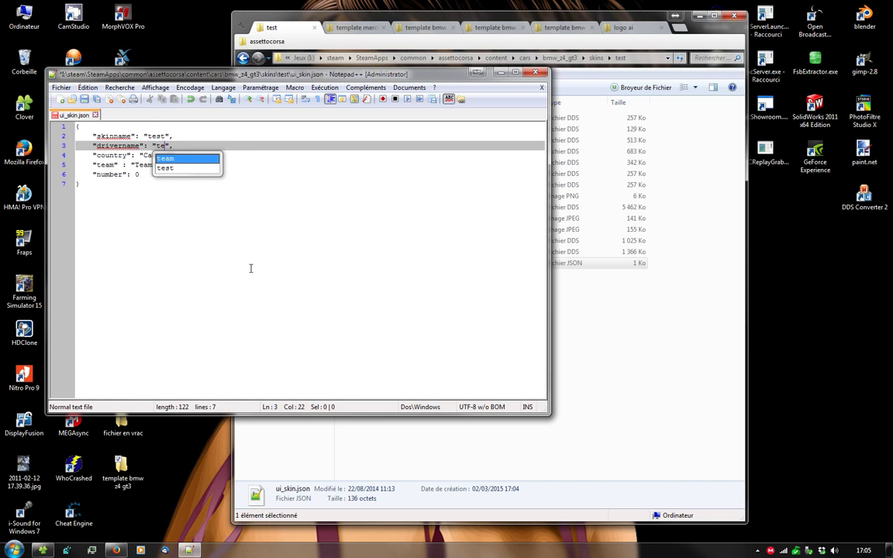
text(steur)
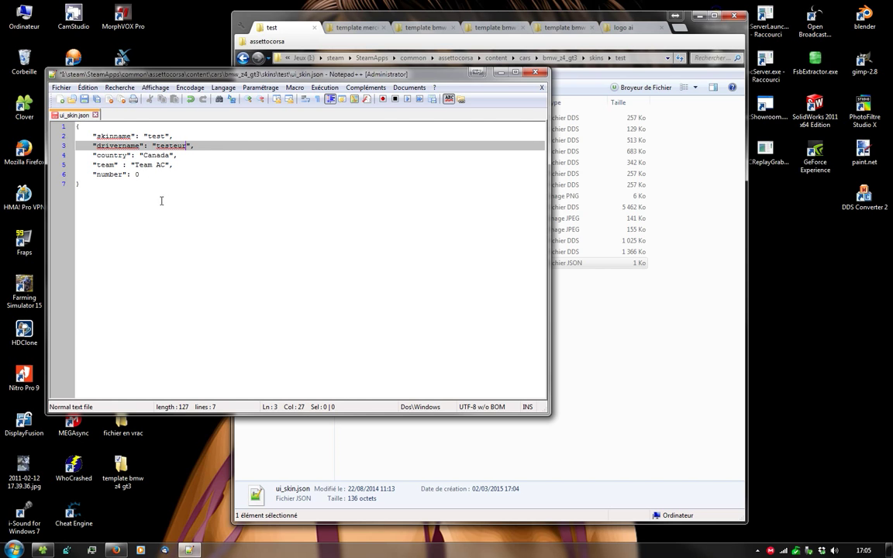
double_click(144, 155)
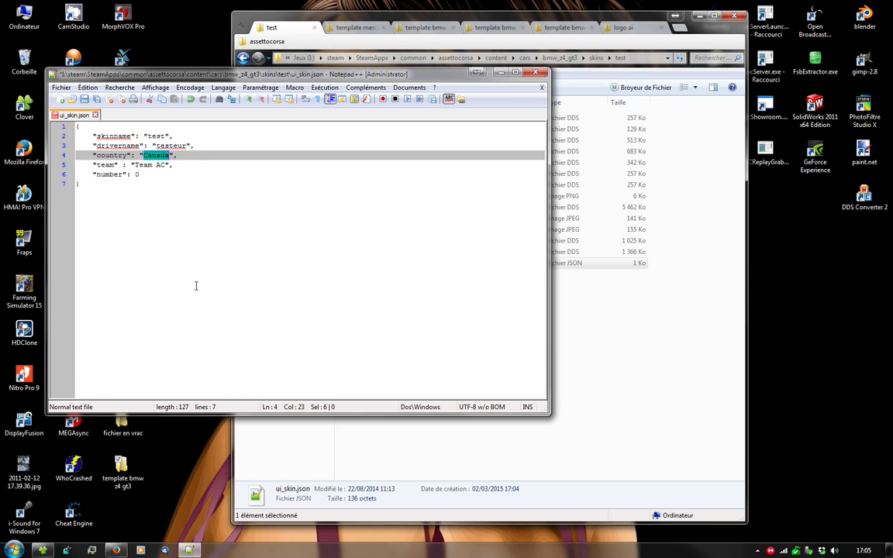
text(france)
double_click(136, 174)
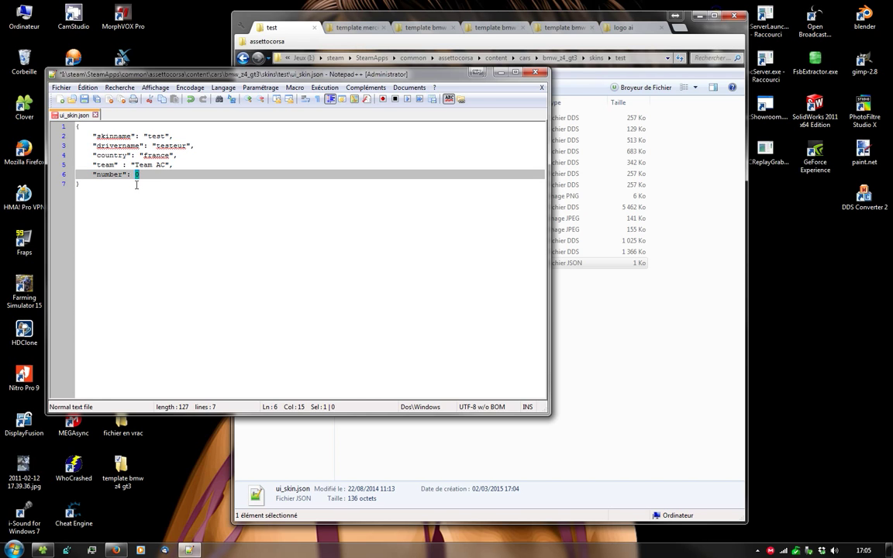
text(10)
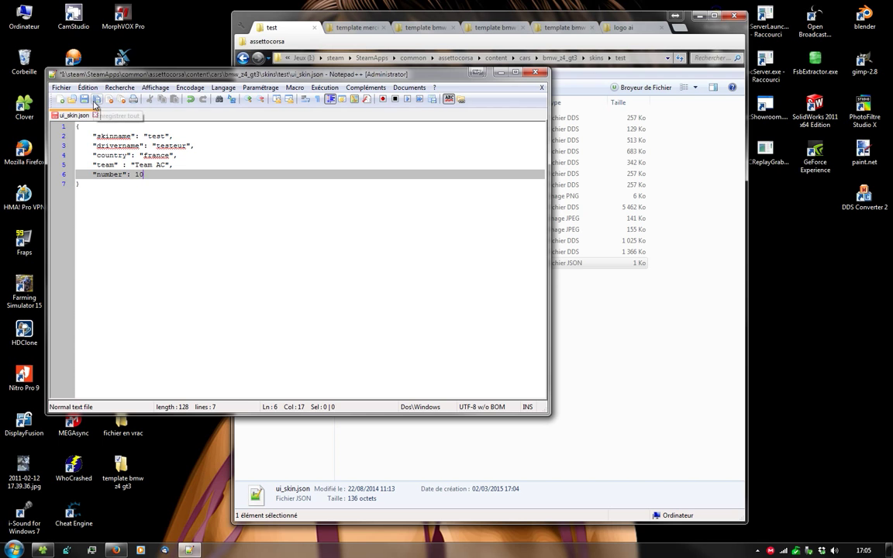
click(88, 104)
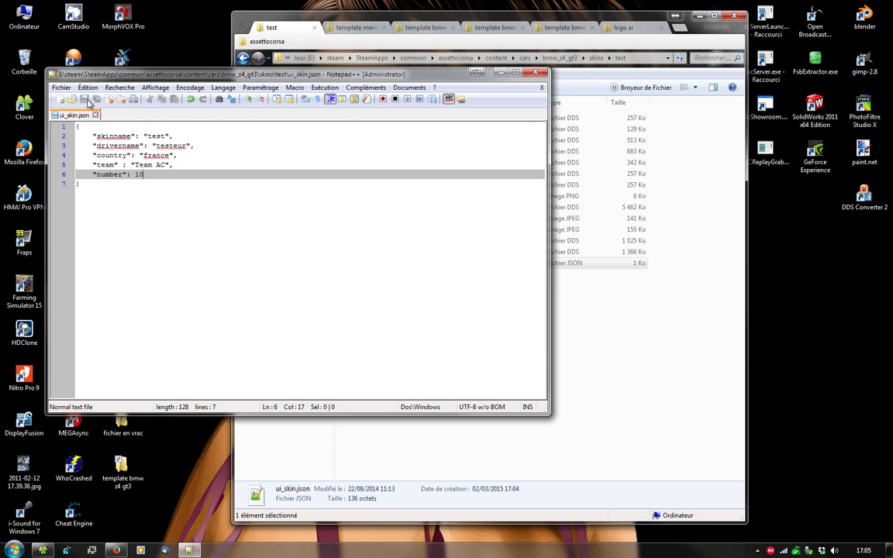
click(536, 73)
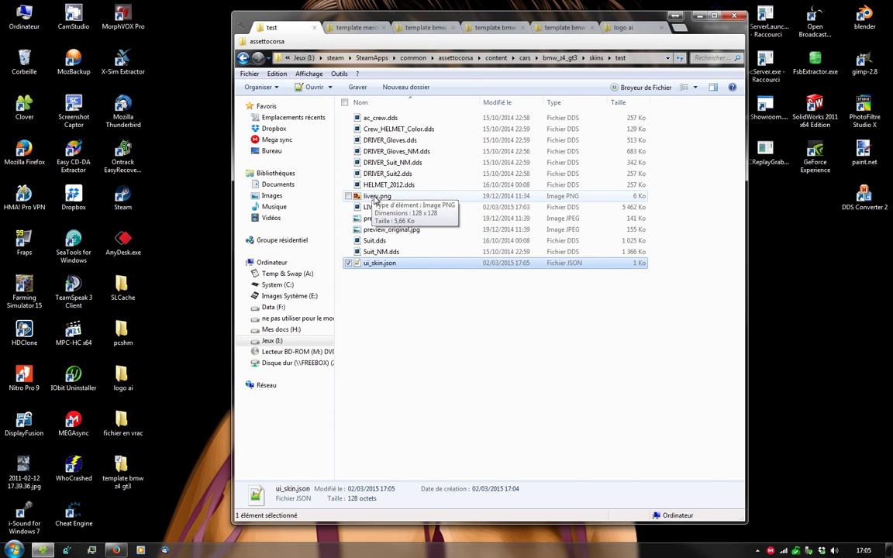
- Look over livery.png and preview.jpg in the test skin folder
click(372, 199)
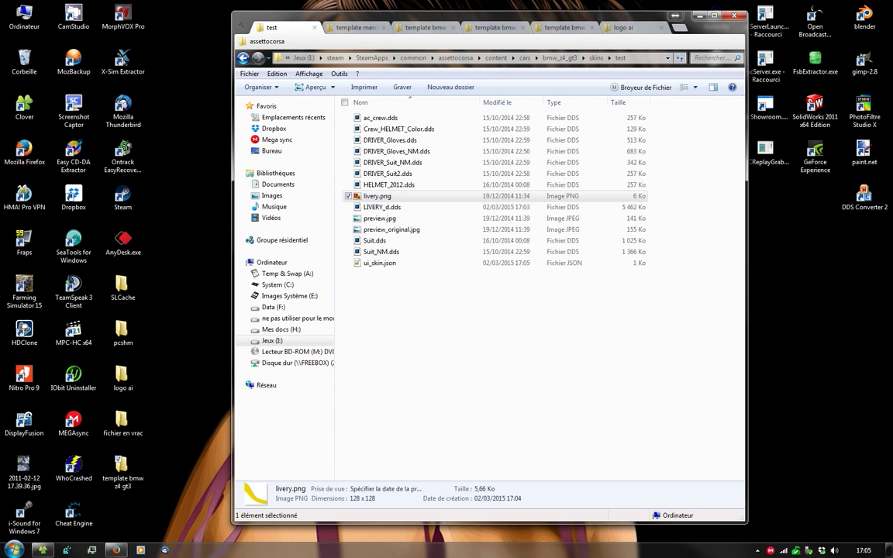
click(457, 196)
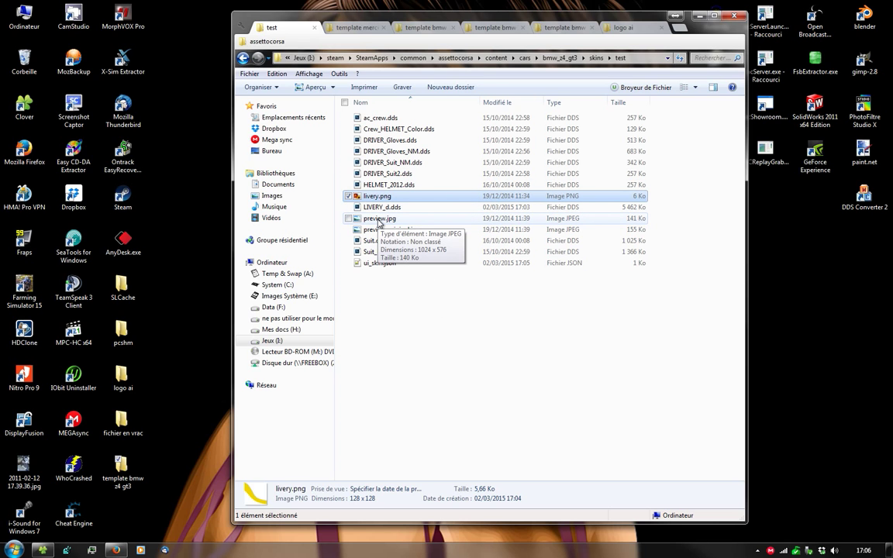
click(382, 221)
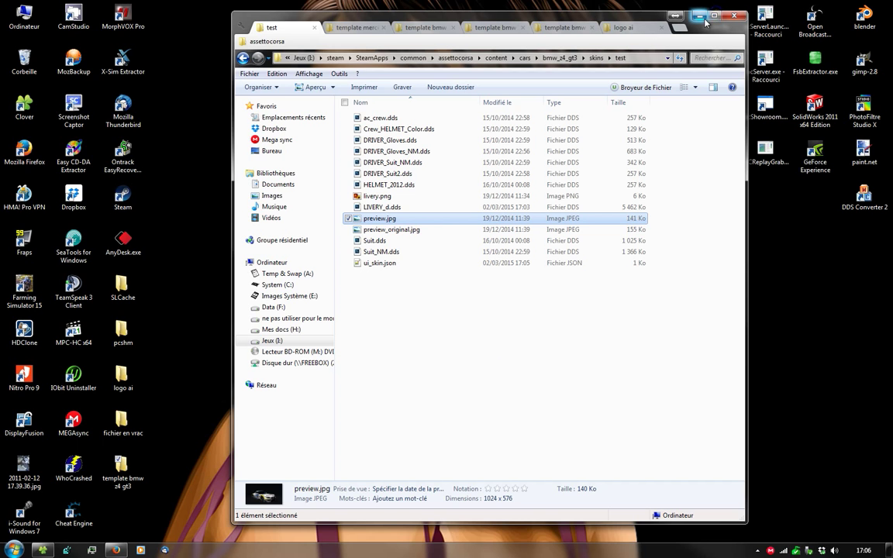
- Launch Assetto Corsa from the Steam tray icon's menu
click(759, 550)
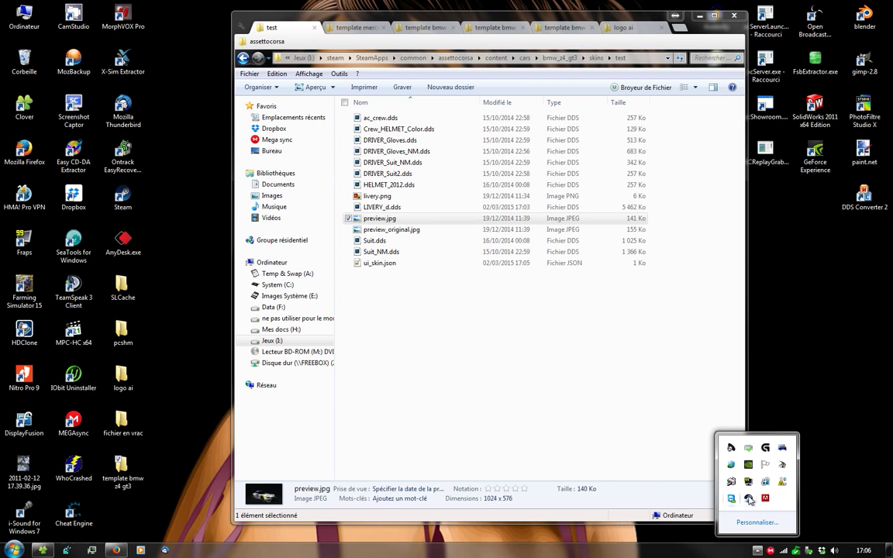
right_click(748, 498)
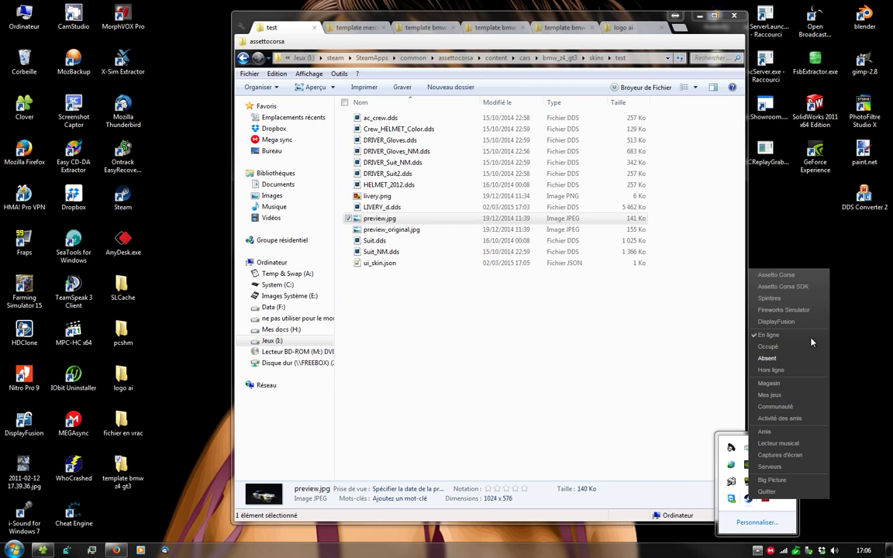
click(776, 275)
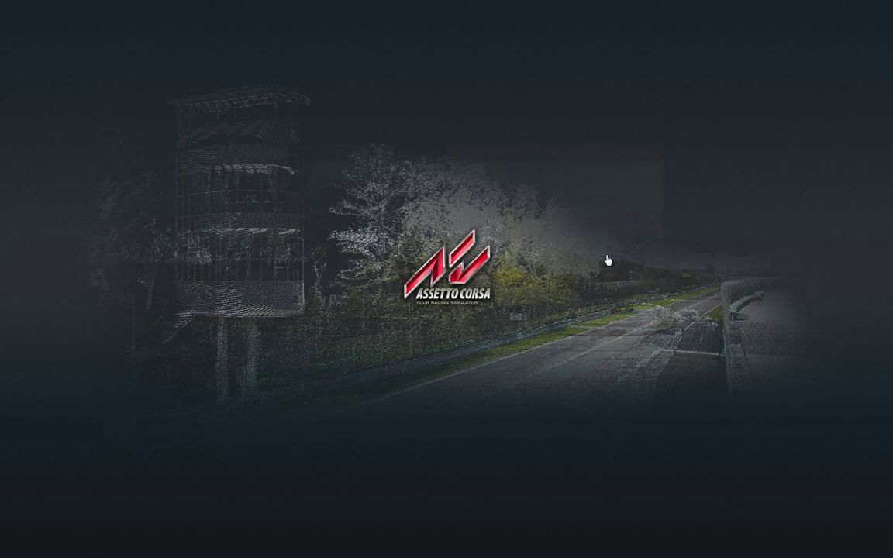
- Open the BMW Z4 GT3 page via Piloter and Changer de voiture, then pick the white #19 livery
click(362, 195)
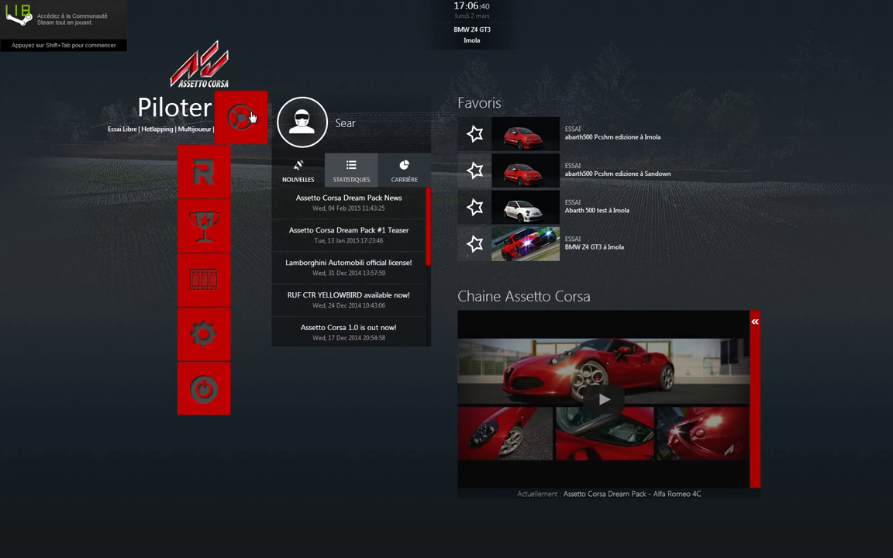
click(249, 116)
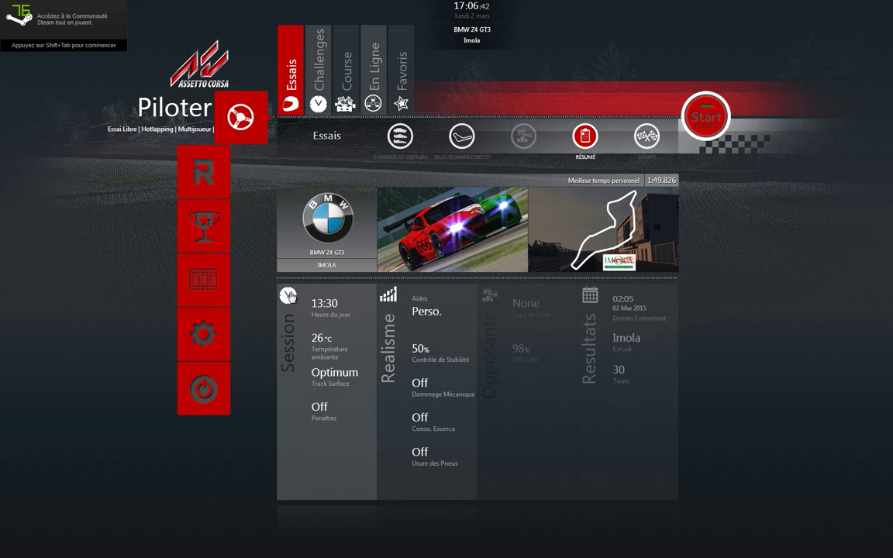
click(459, 229)
click(625, 246)
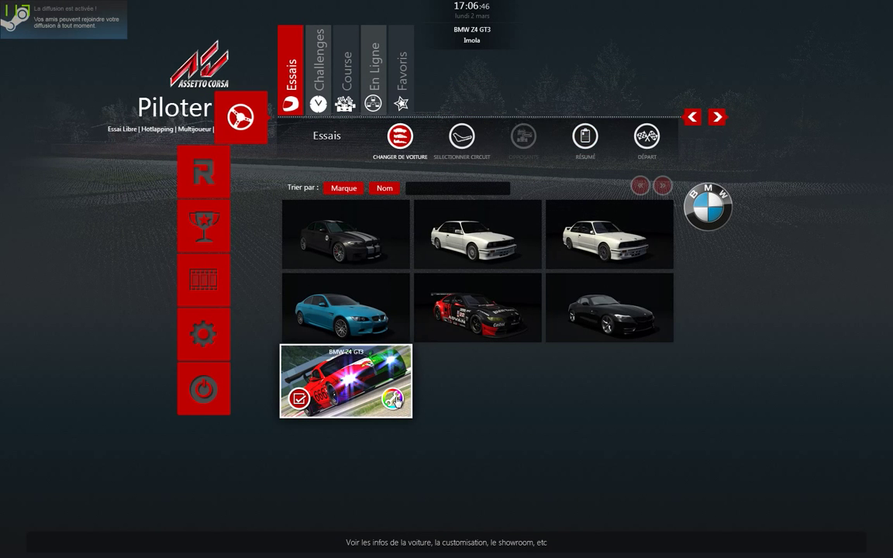
click(357, 363)
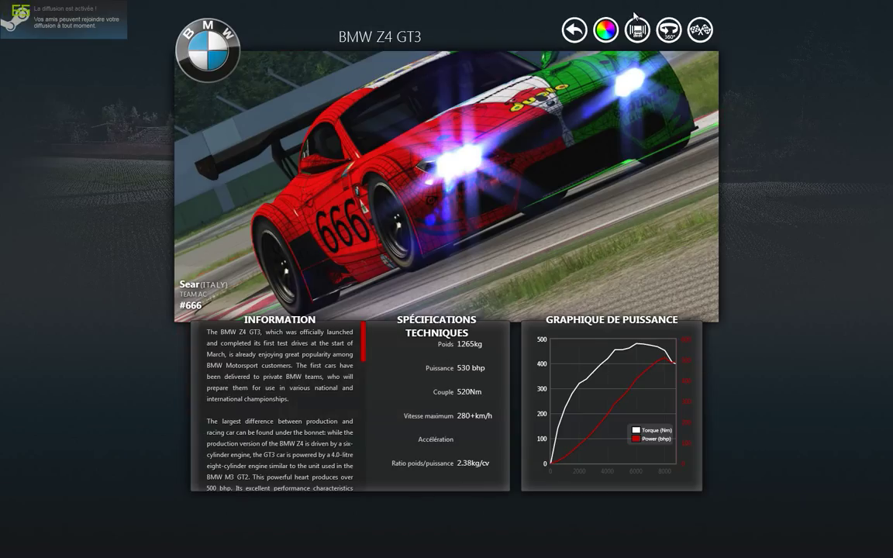
click(609, 31)
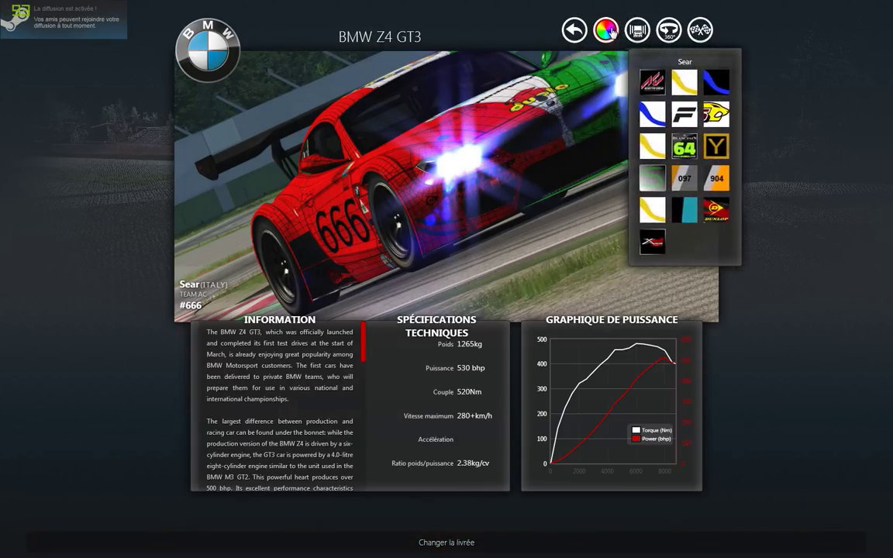
click(710, 85)
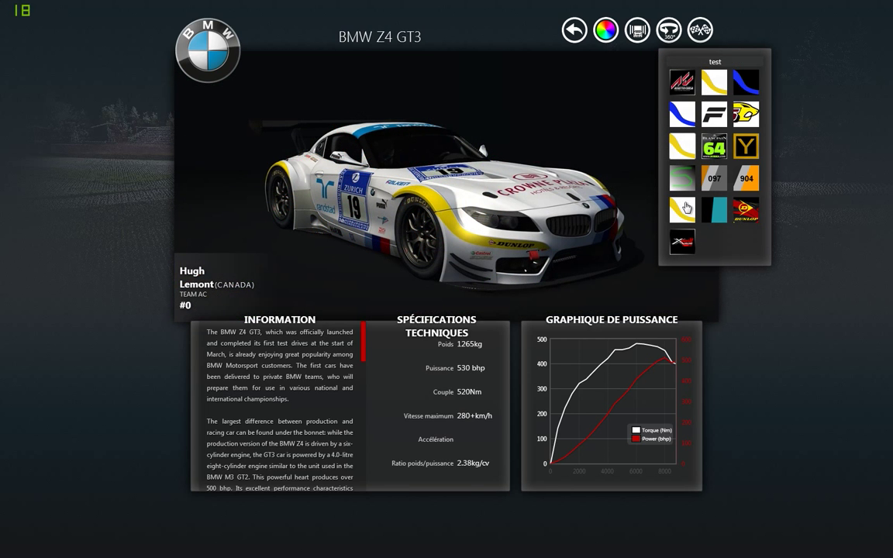
- Select the test livery and orbit the car to check the red hood stripe and NOS logos
click(682, 211)
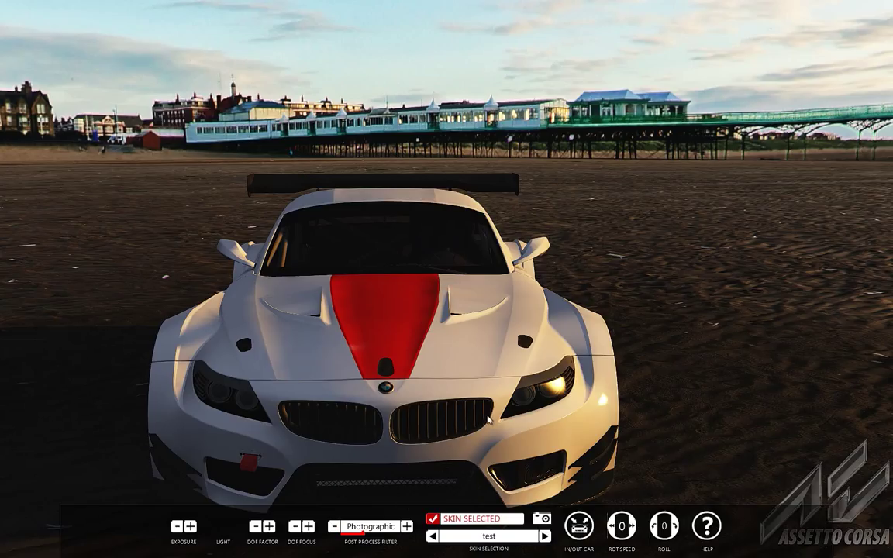
mouse_move(510, 386)
mouse_down()
mouse_move(332, 373)
mouse_move(444, 422)
mouse_move(552, 390)
mouse_move(652, 396)
mouse_up()
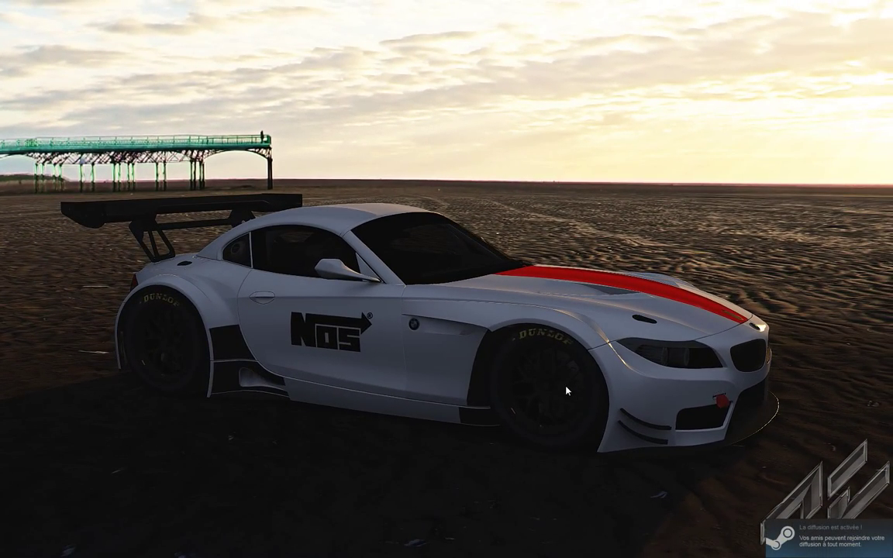
drag(570, 387, 296, 395)
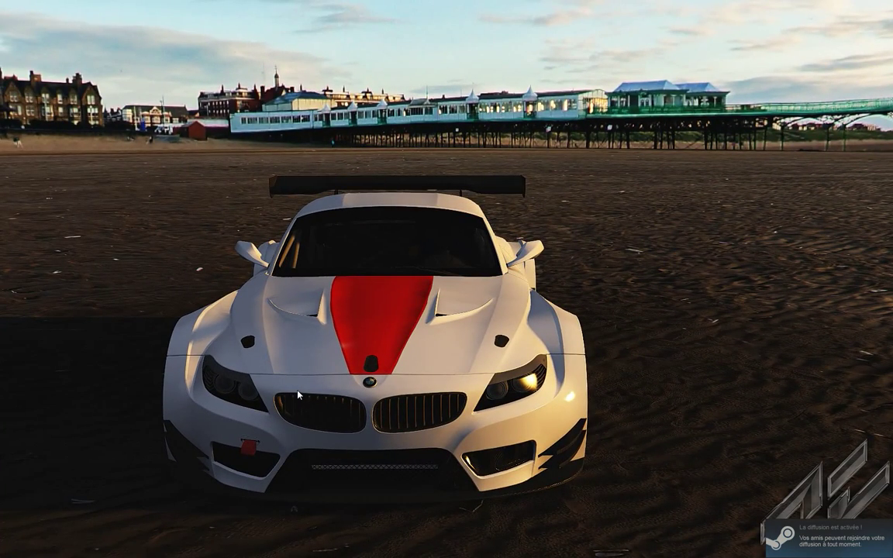
drag(565, 372, 506, 365)
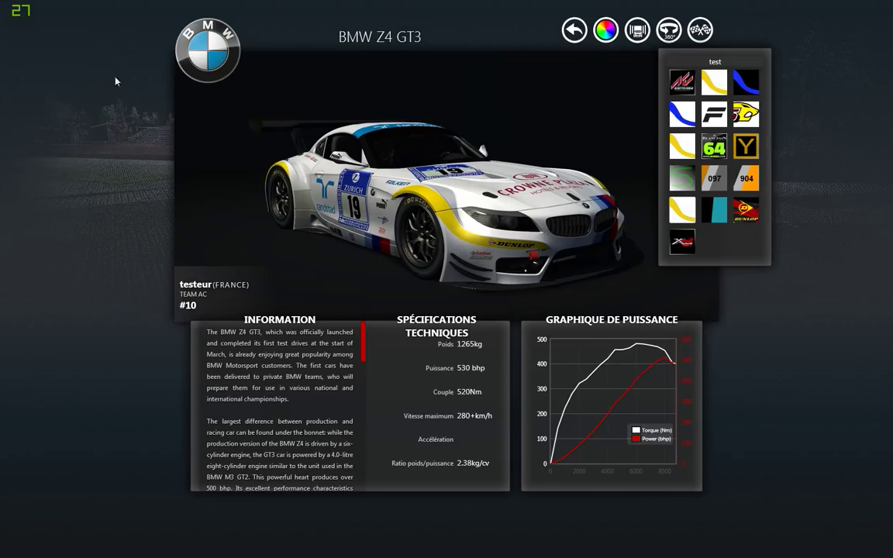
- Leave the 3D view and quit Assetto Corsa, confirming with Oui
key(Escape)
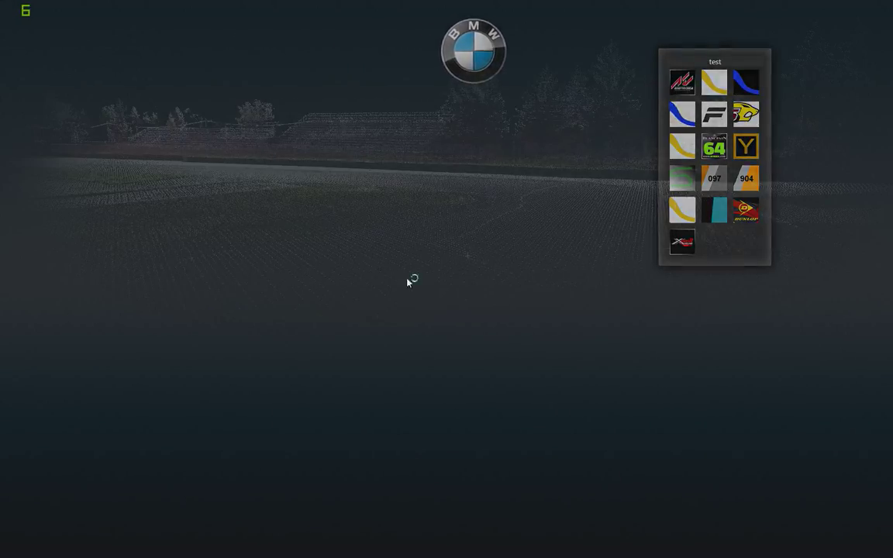
click(204, 389)
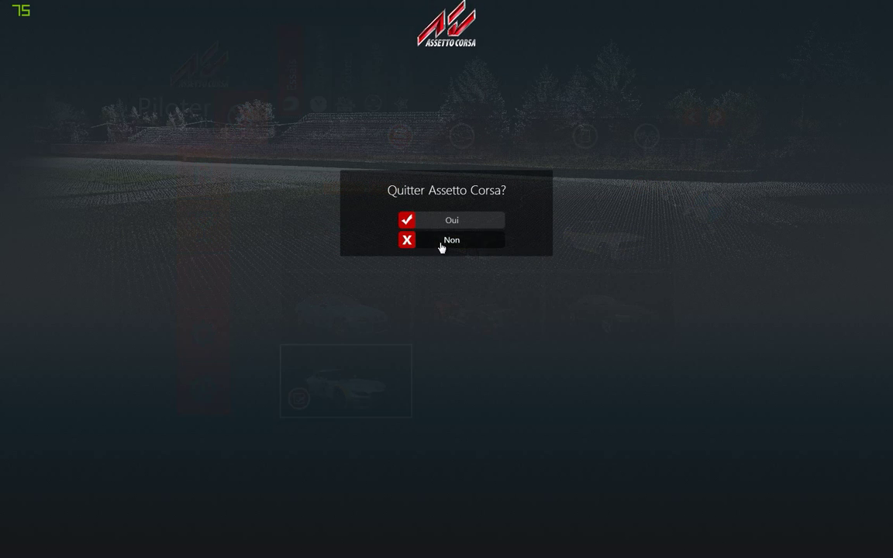
click(450, 215)
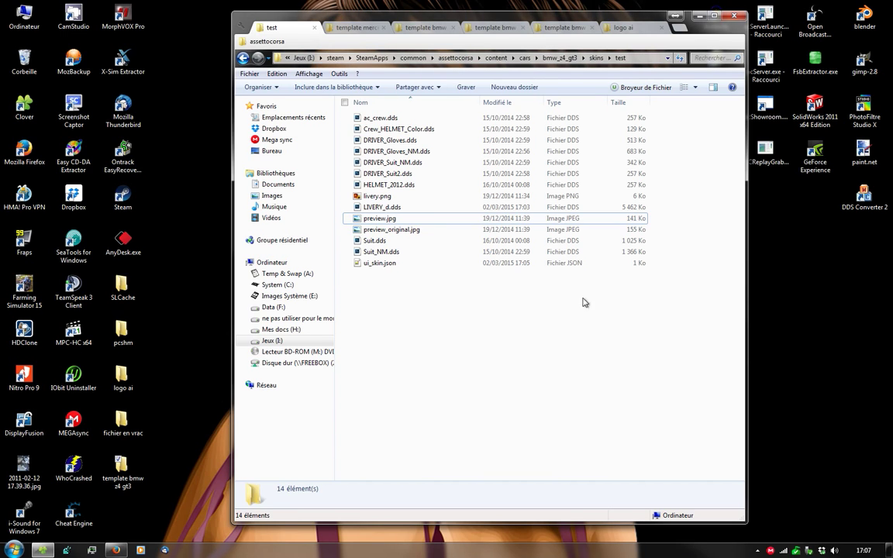
- Return Explorer to the assettocorsa folder, minimize it, and launch acShowroom.exe from the desktop
click(695, 15)
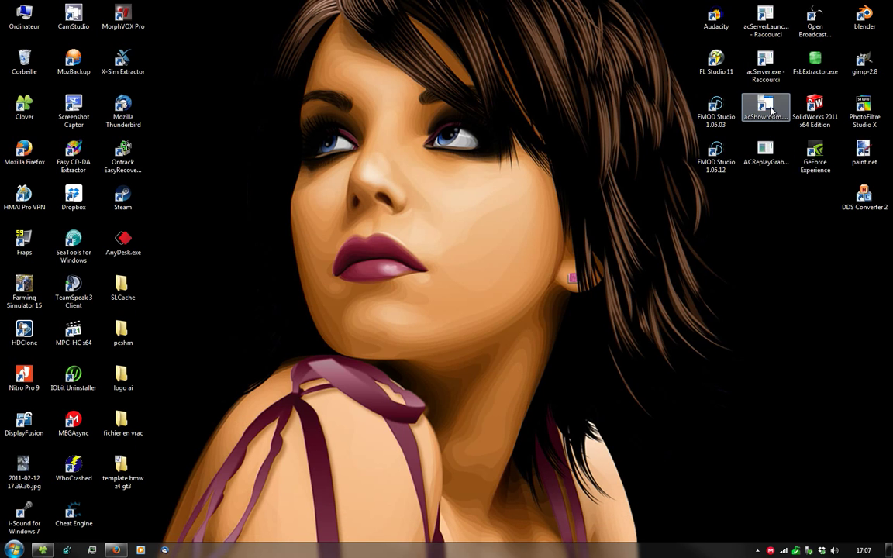
click(42, 549)
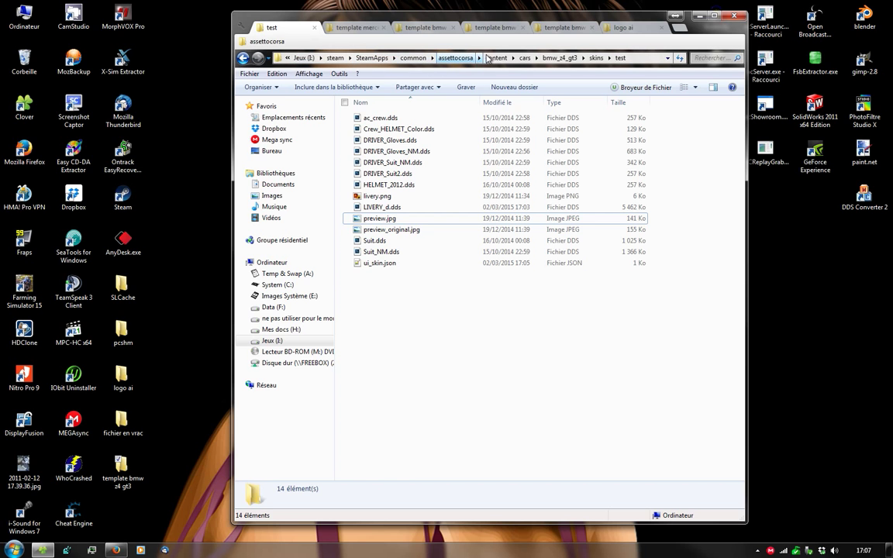
click(456, 57)
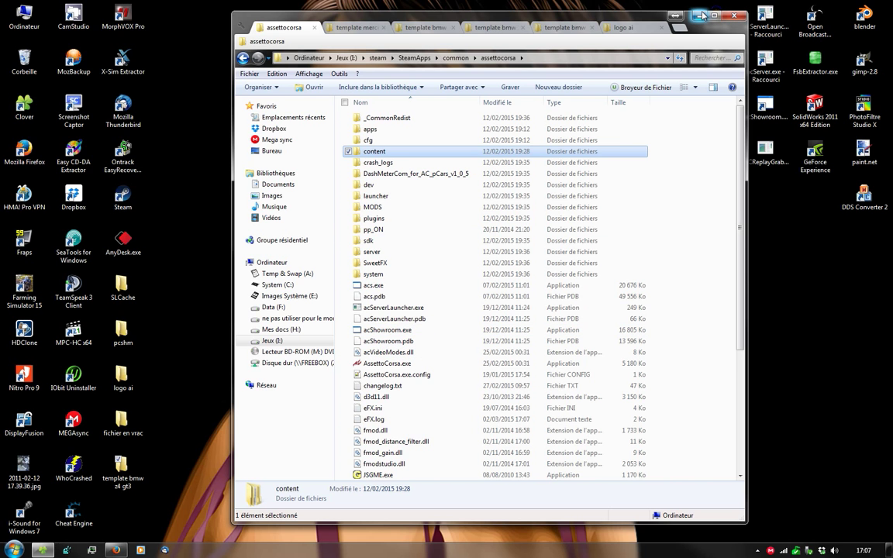
click(701, 15)
click(767, 107)
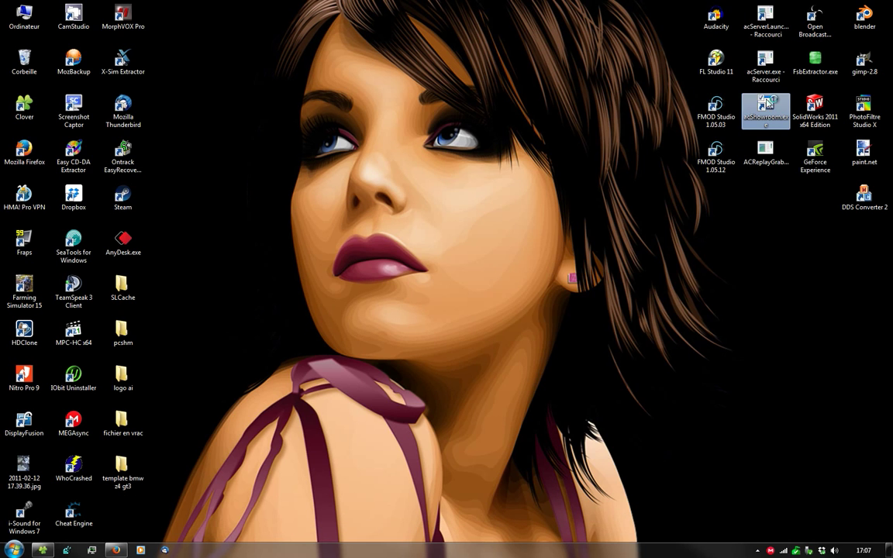
double_click(767, 105)
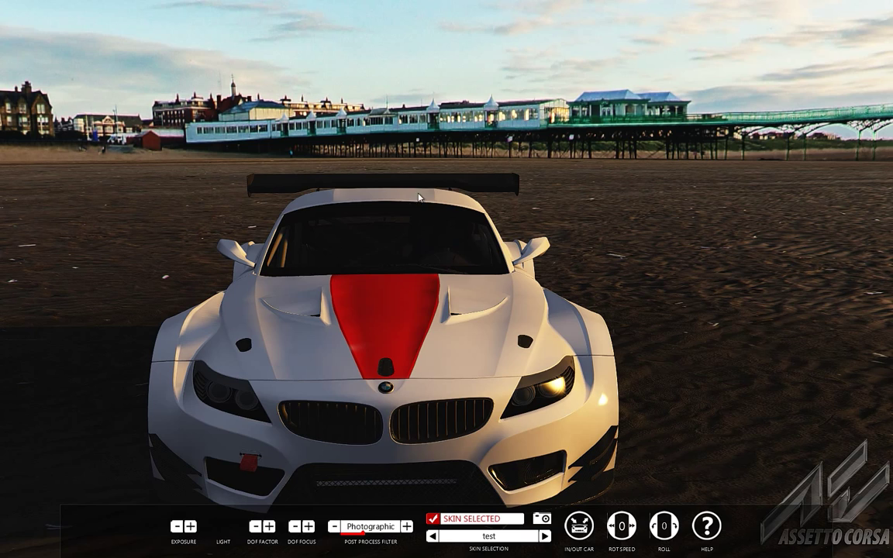
- Orbit around the BMW Z4 GT3 in its test skin, then exit acShowroom
drag(379, 179, 264, 345)
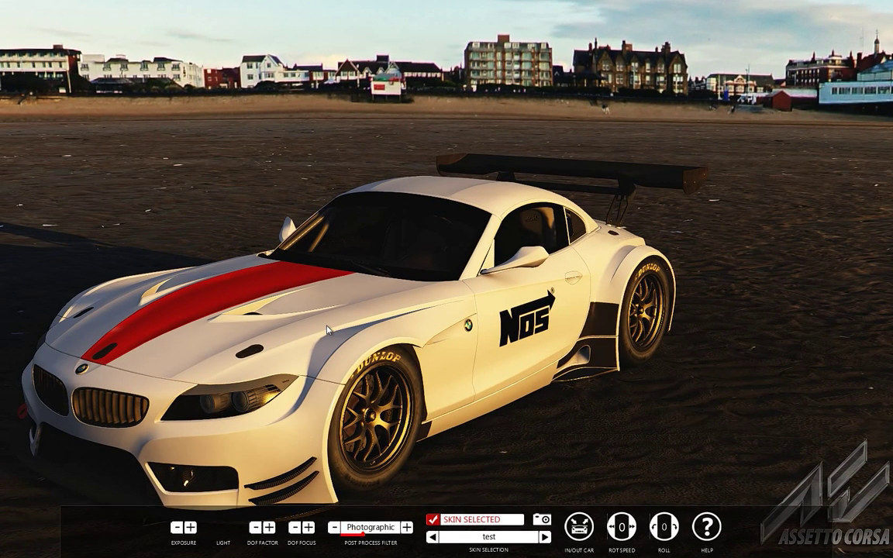
key(Escape)
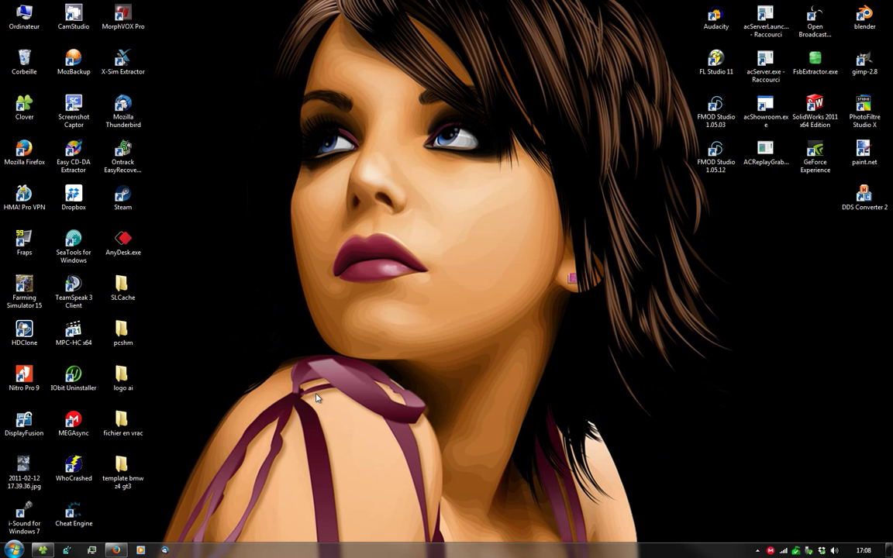
- Open LIVERY_dtest.psd in GIMP from the 'template bmw z4 gt3' desktop folder
double_click(121, 469)
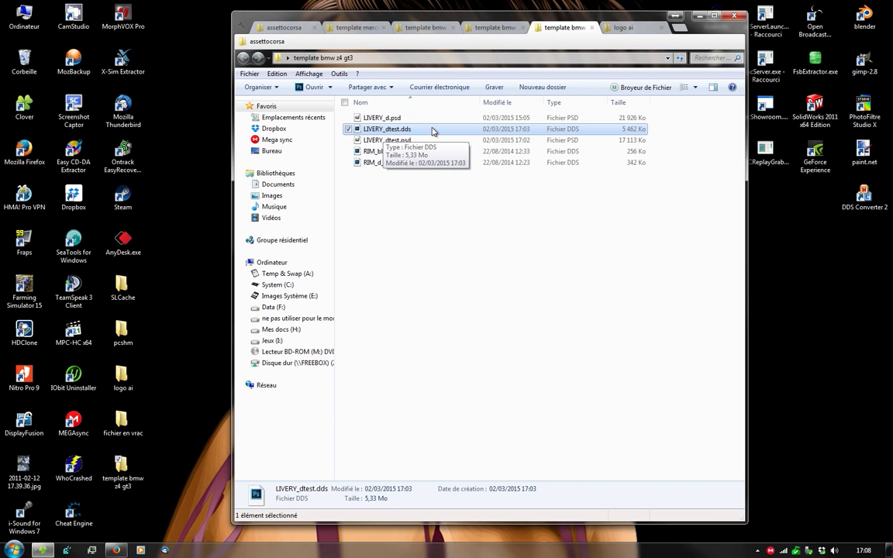
double_click(385, 142)
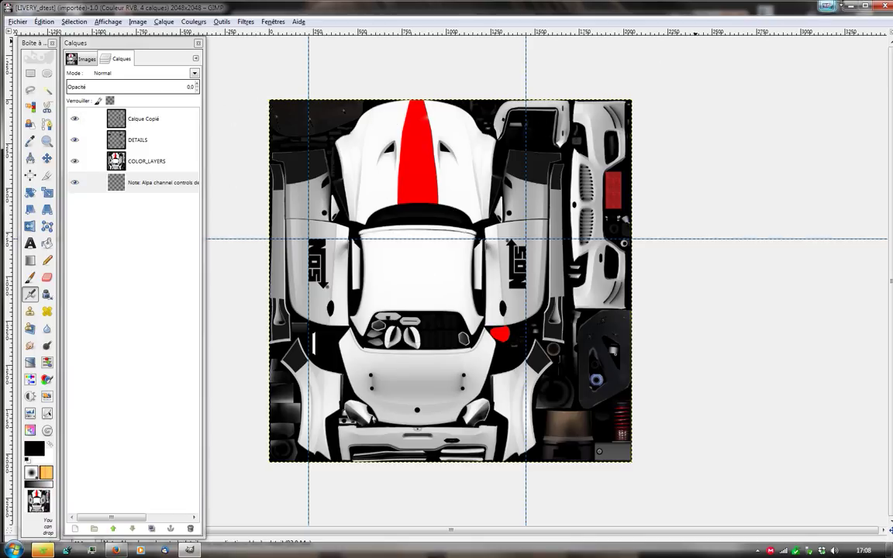
- Open the LIVERY_d.psd template in GIMP from the file browser
click(826, 6)
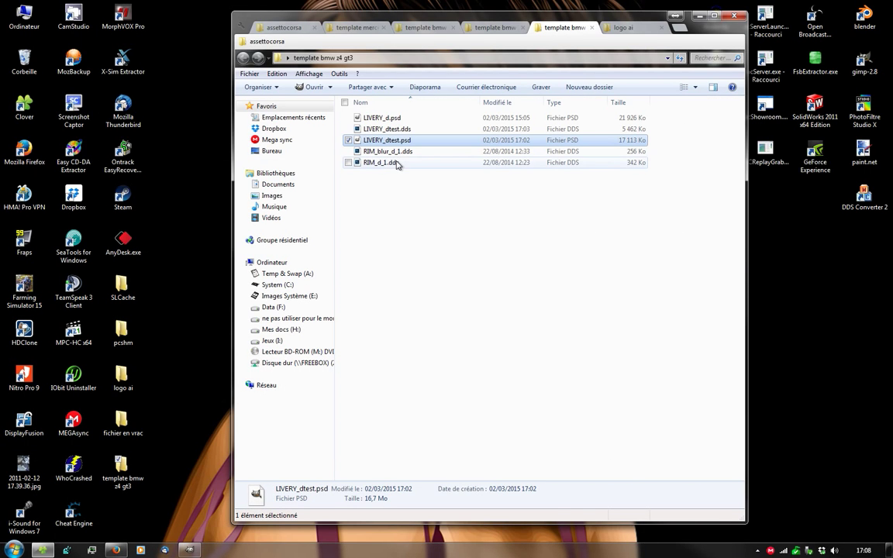
click(372, 140)
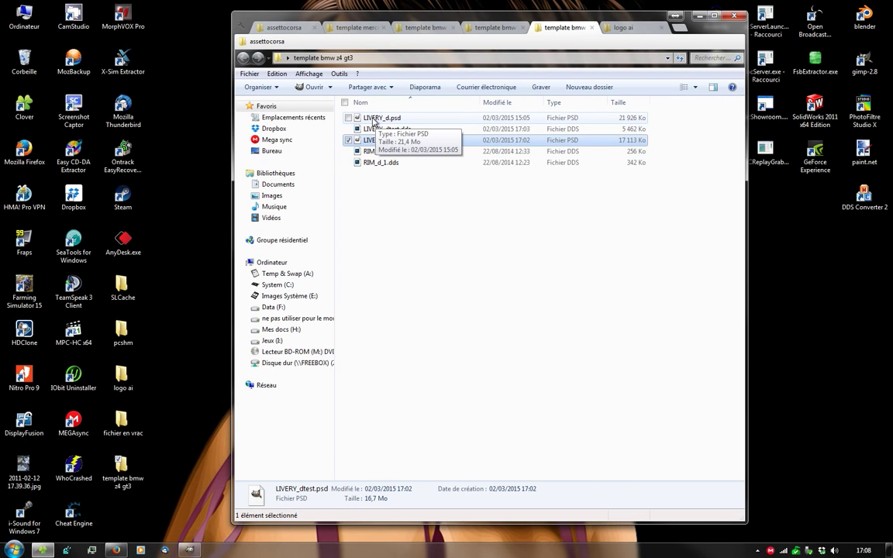
click(374, 121)
double_click(374, 121)
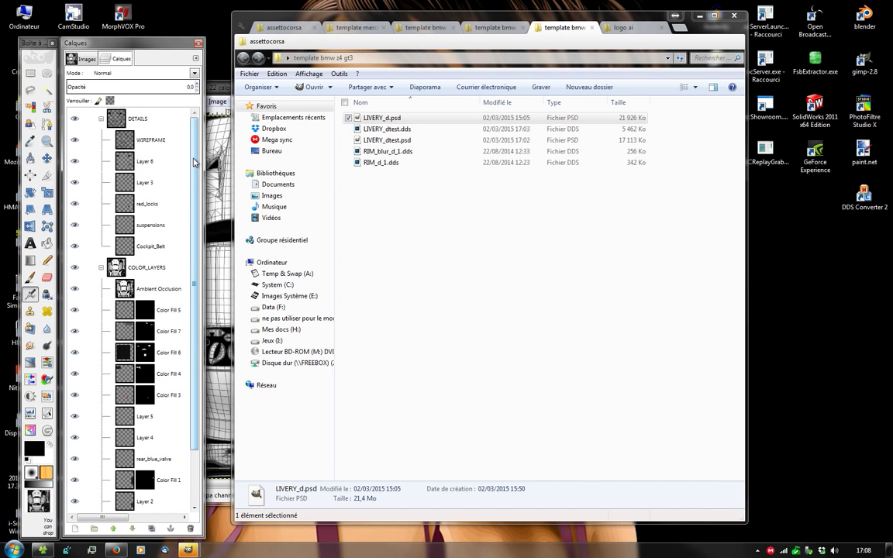
- Copy the WIREFRAME layer's contents and bring the LIVERY_d image window to the front
right_click(144, 140)
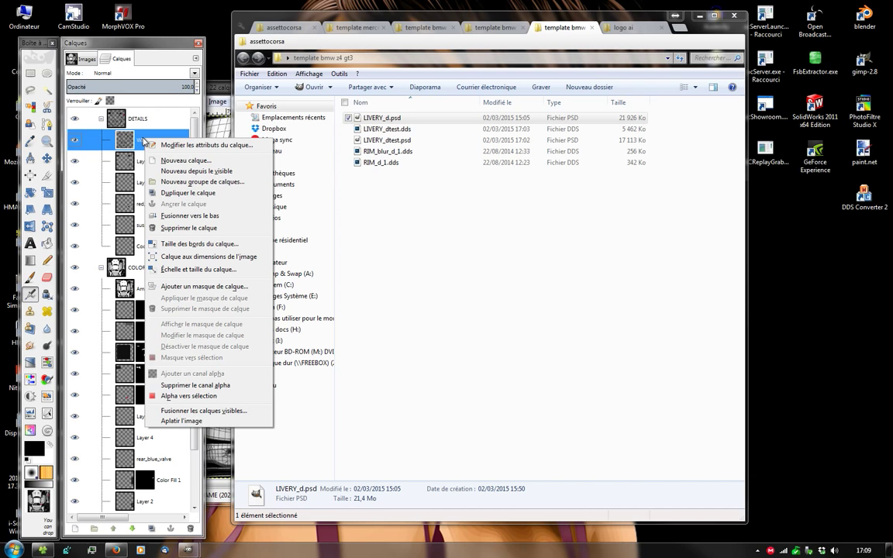
key(Escape)
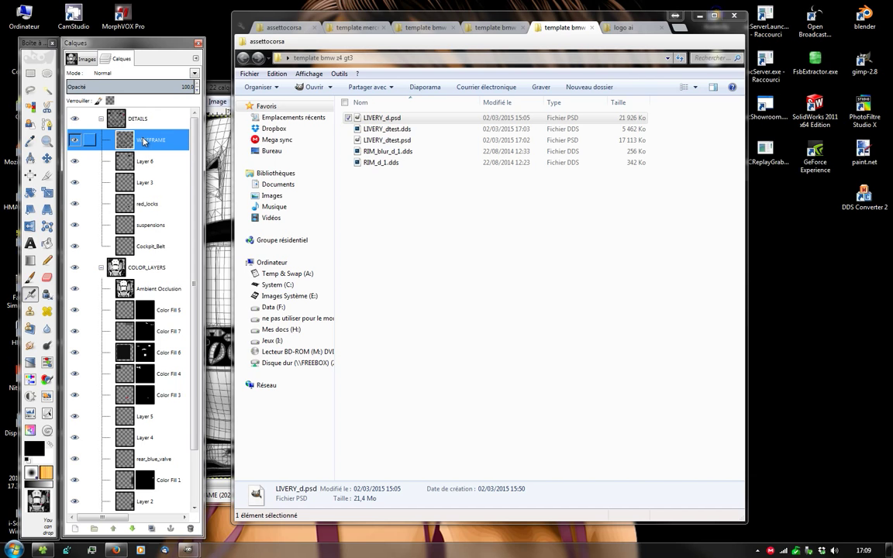
key(ctrl+c)
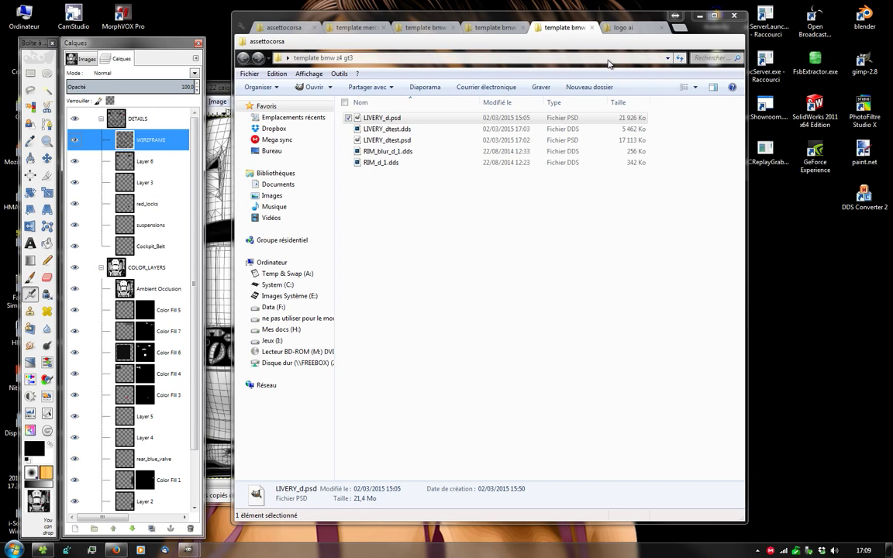
click(82, 59)
click(114, 101)
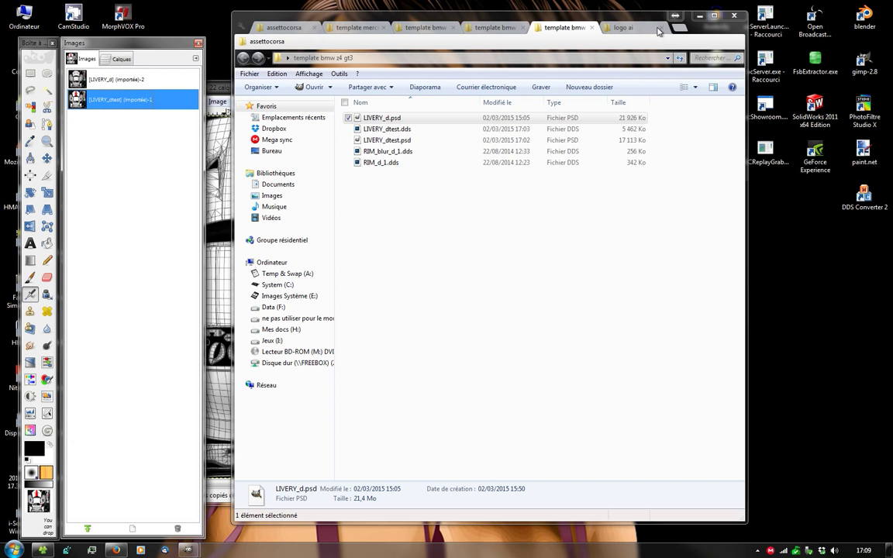
click(218, 156)
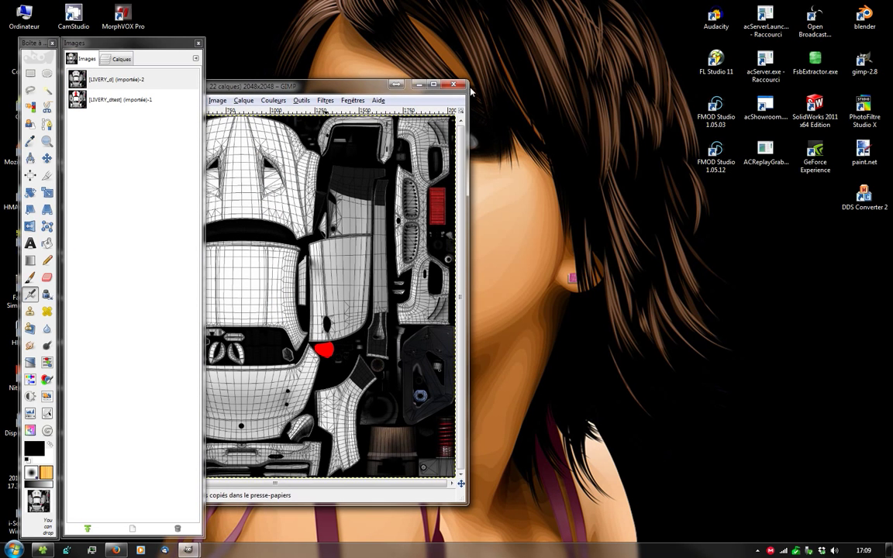
- Paste the copied wireframe into LIVERY_dtest as a new Presse-papiers layer
drag(334, 84, 550, 81)
mouse_move(187, 549)
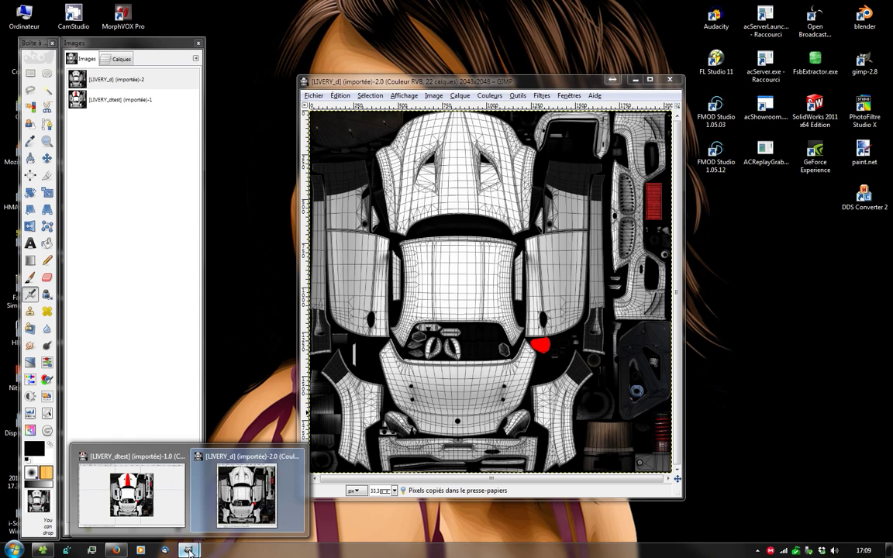
click(128, 481)
click(75, 20)
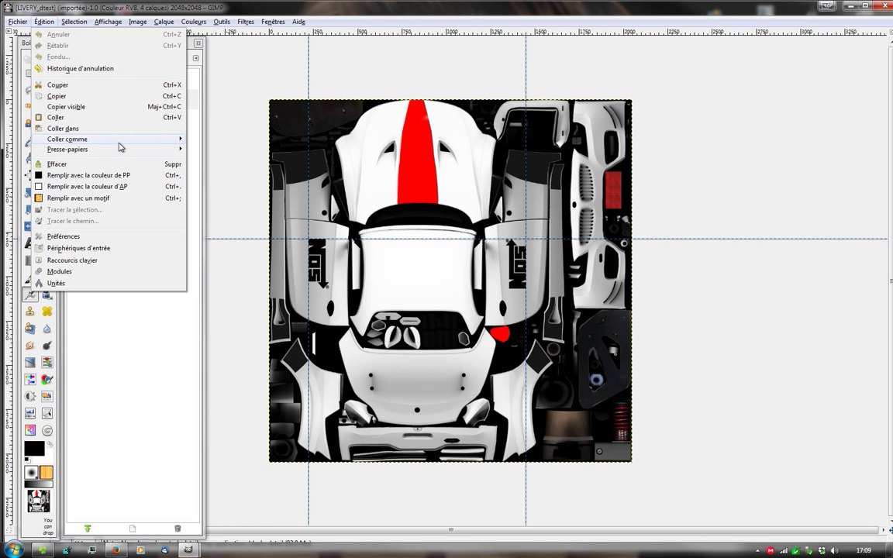
mouse_move(67, 139)
click(255, 152)
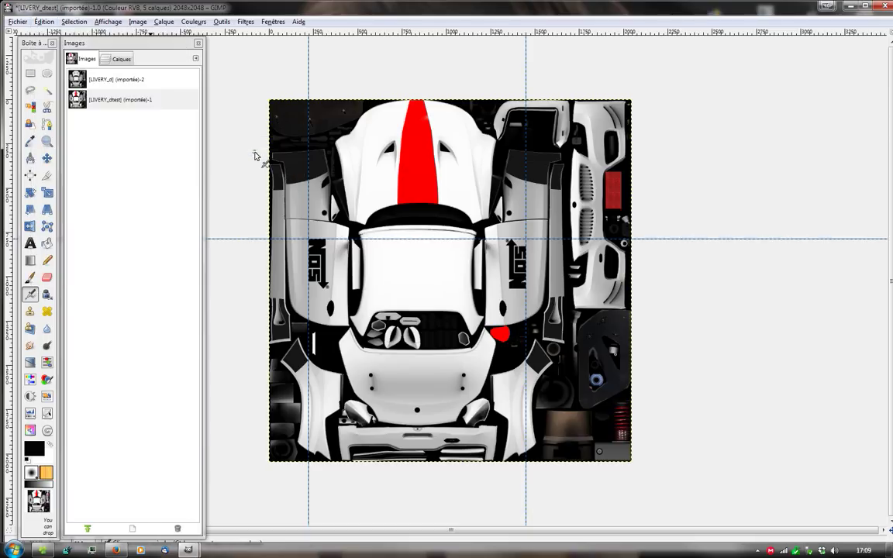
click(113, 57)
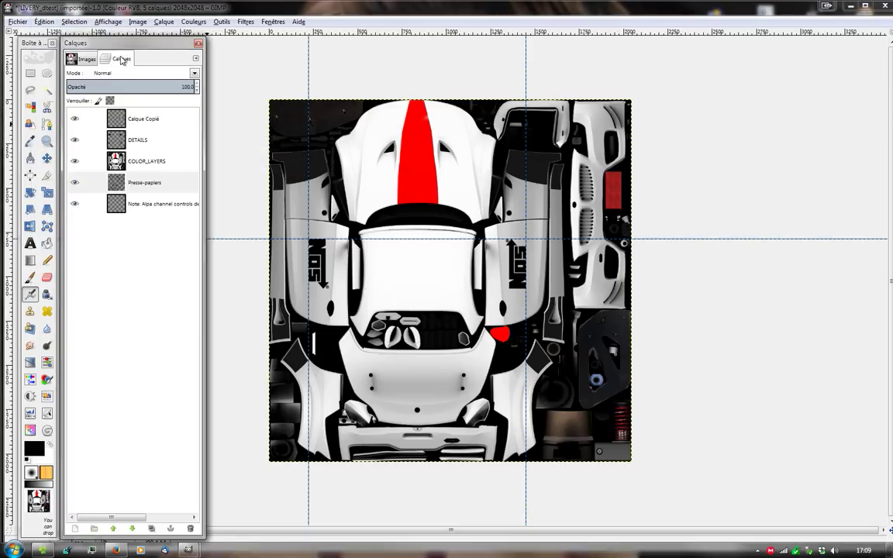
click(73, 183)
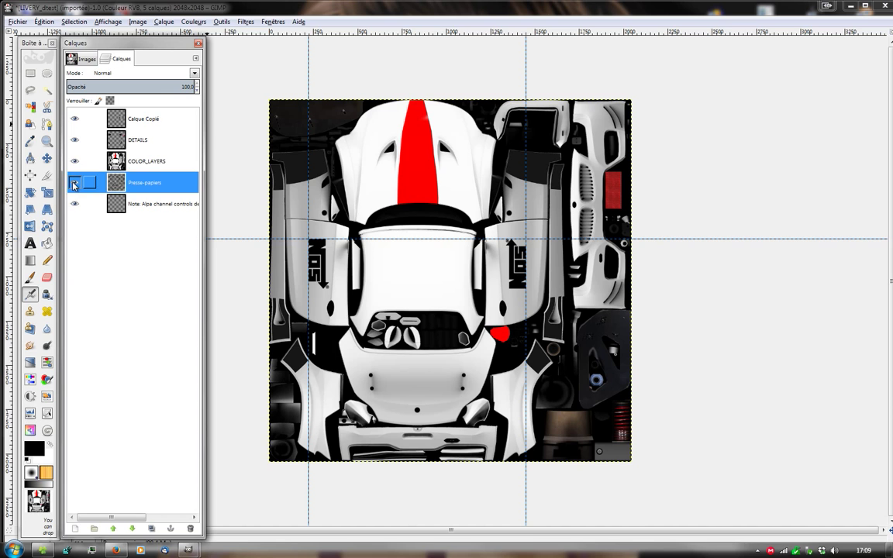
- Move the Presse-papiers wireframe layer to the top of the stack and hide it
drag(139, 183, 140, 119)
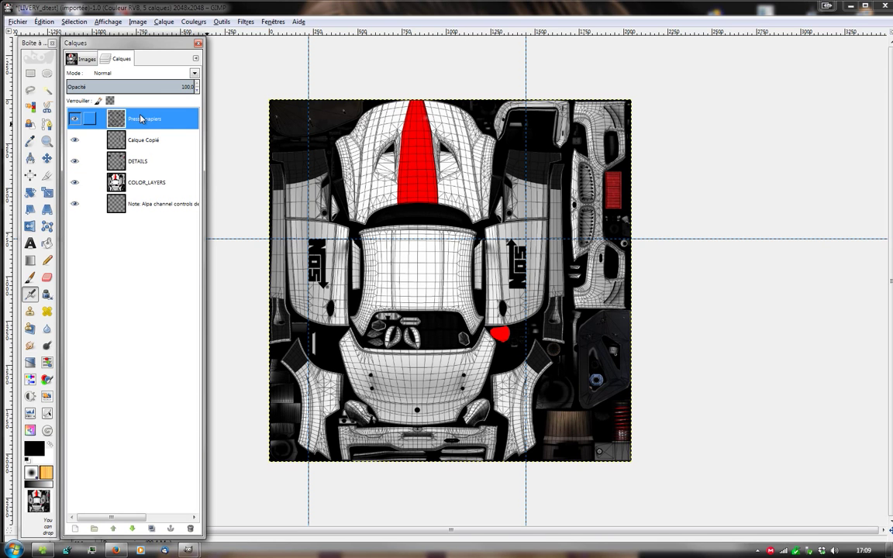
click(74, 119)
click(74, 118)
click(75, 119)
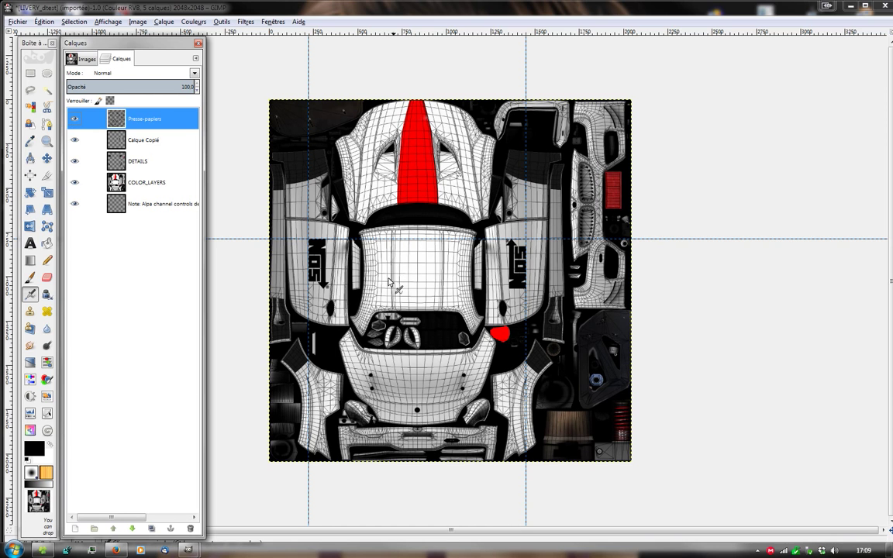
click(75, 118)
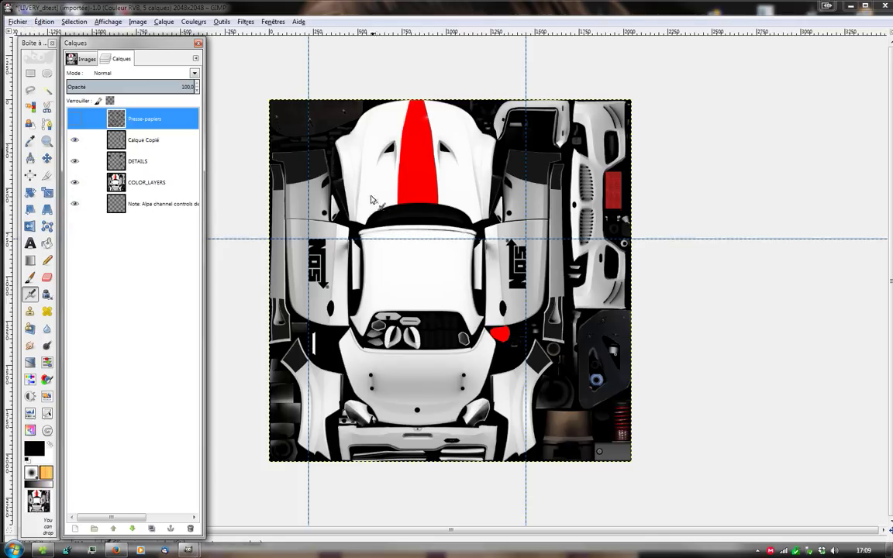
- Close LIVERY_dtest without saving, close LIVERY_d, and quit GIMP
click(22, 22)
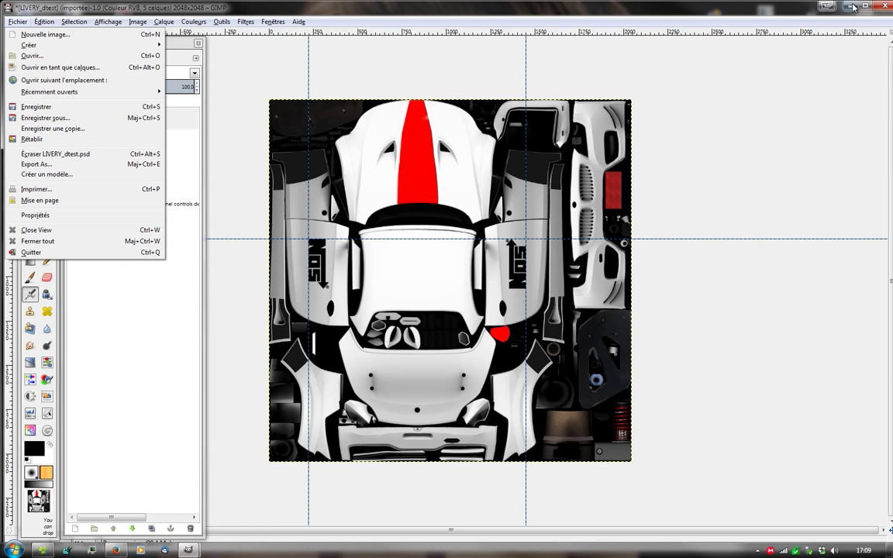
click(883, 6)
click(883, 7)
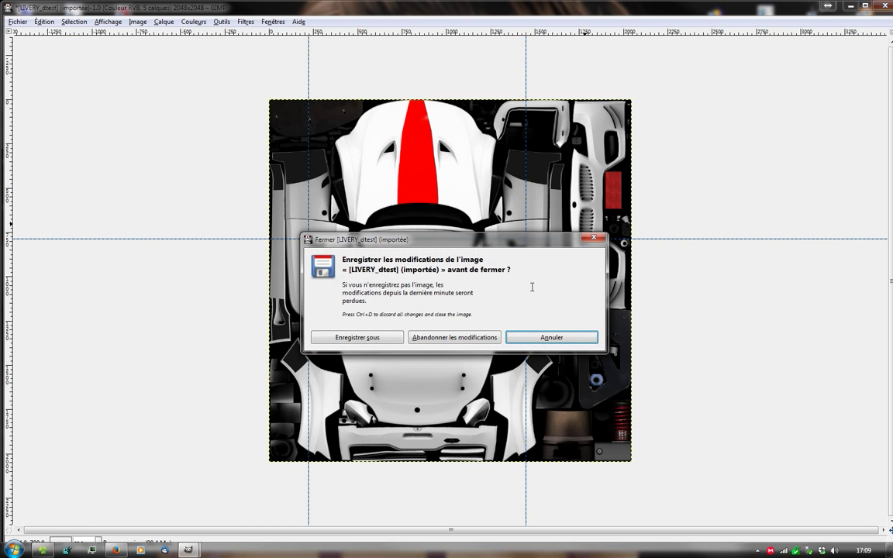
click(488, 337)
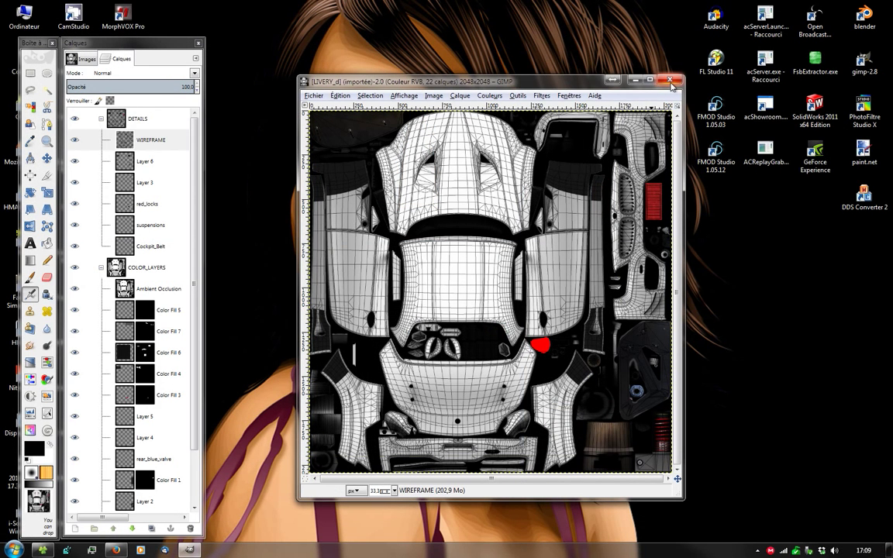
click(670, 81)
double_click(684, 82)
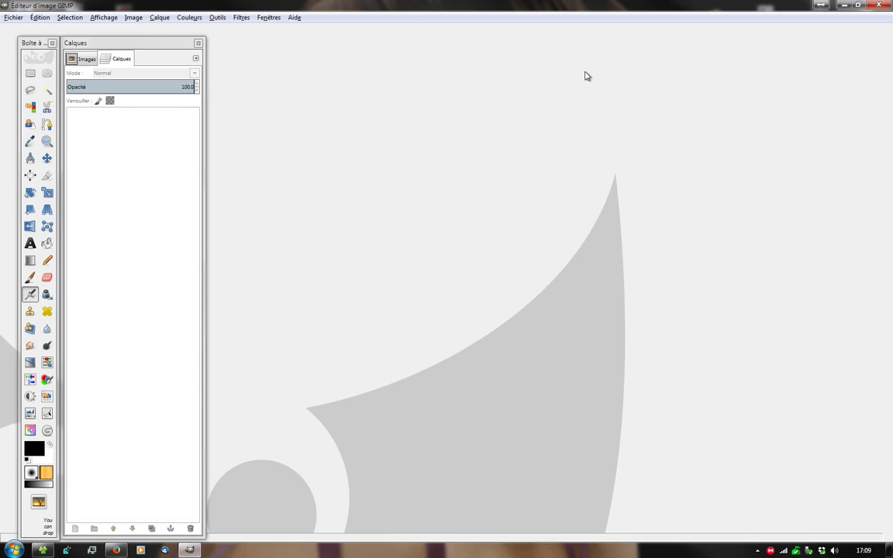
key(ctrl+q)
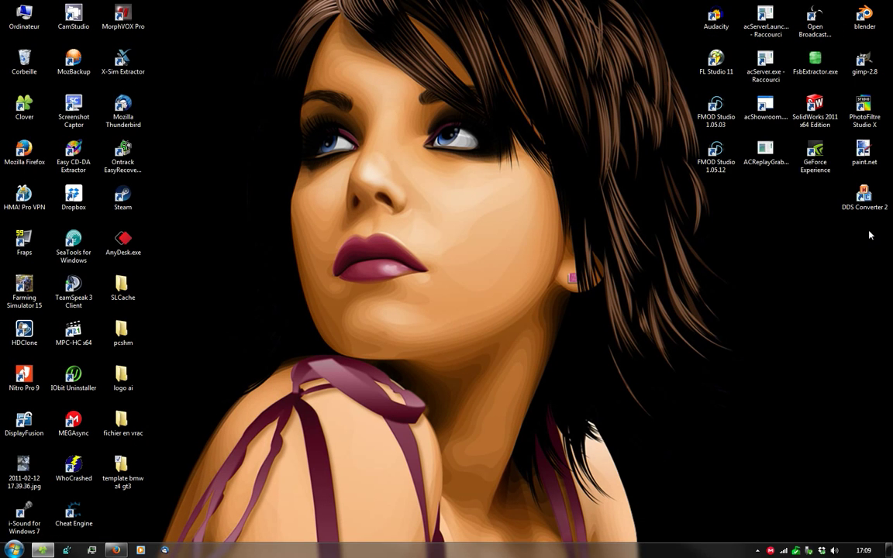
click(873, 196)
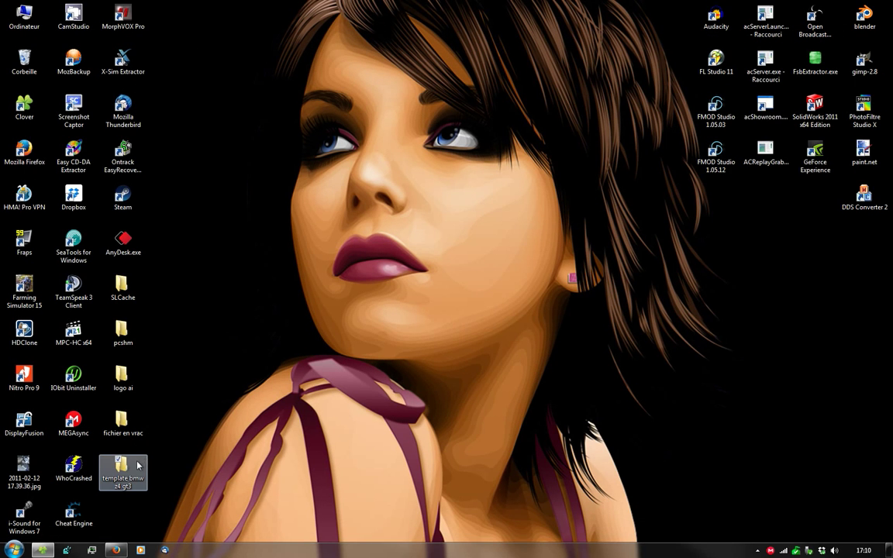
double_click(862, 198)
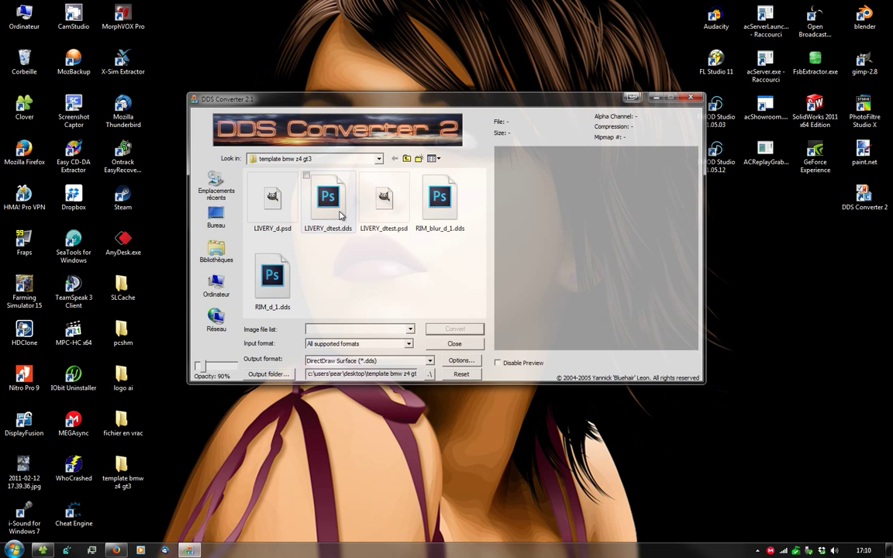
click(384, 198)
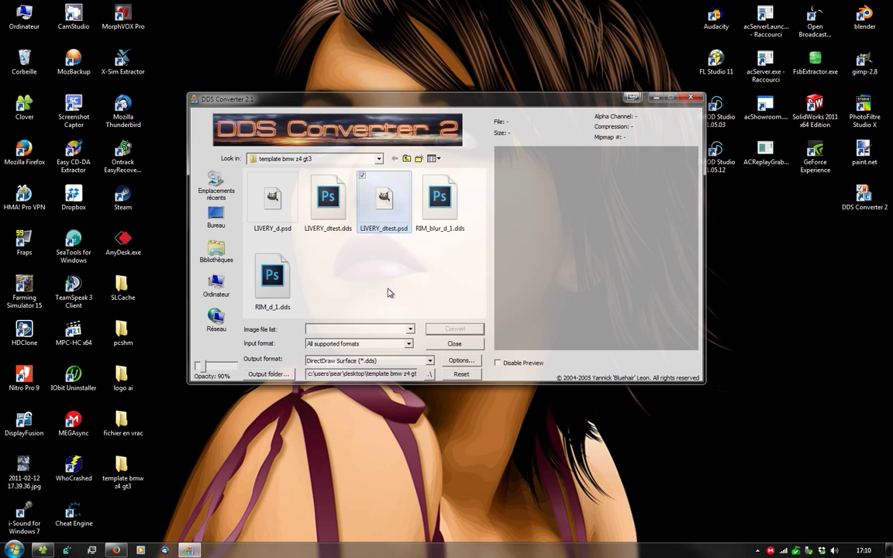
click(368, 328)
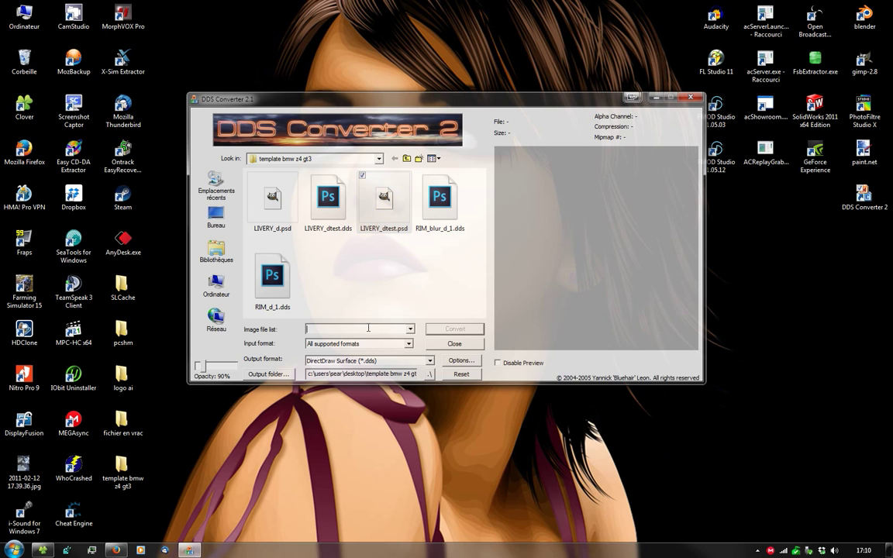
key(Down)
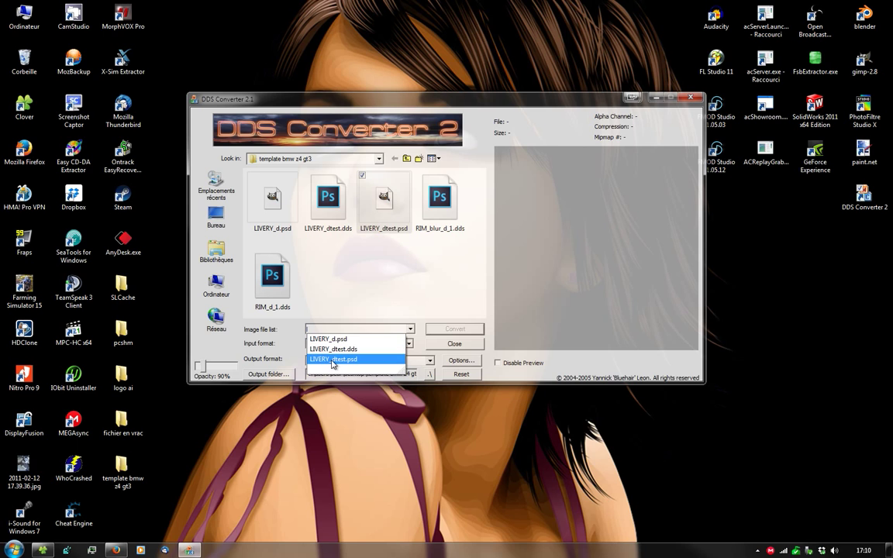
click(345, 257)
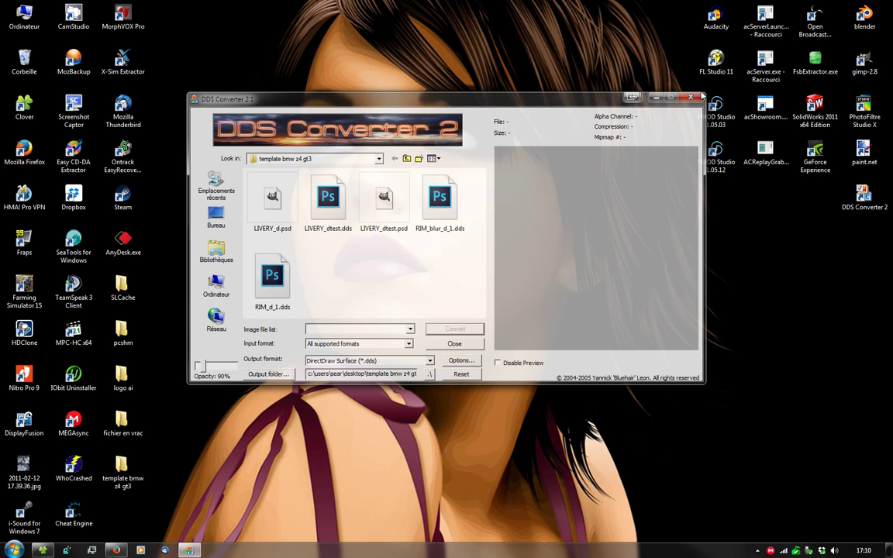
click(632, 97)
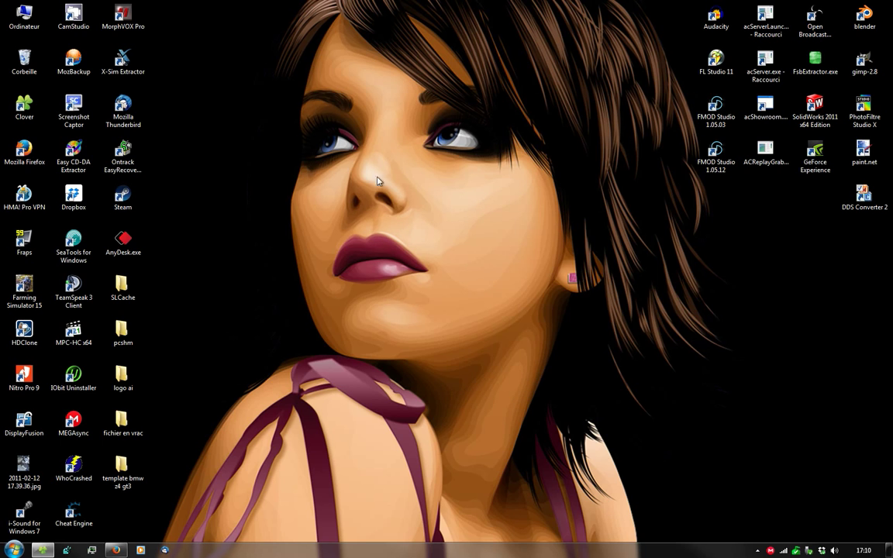